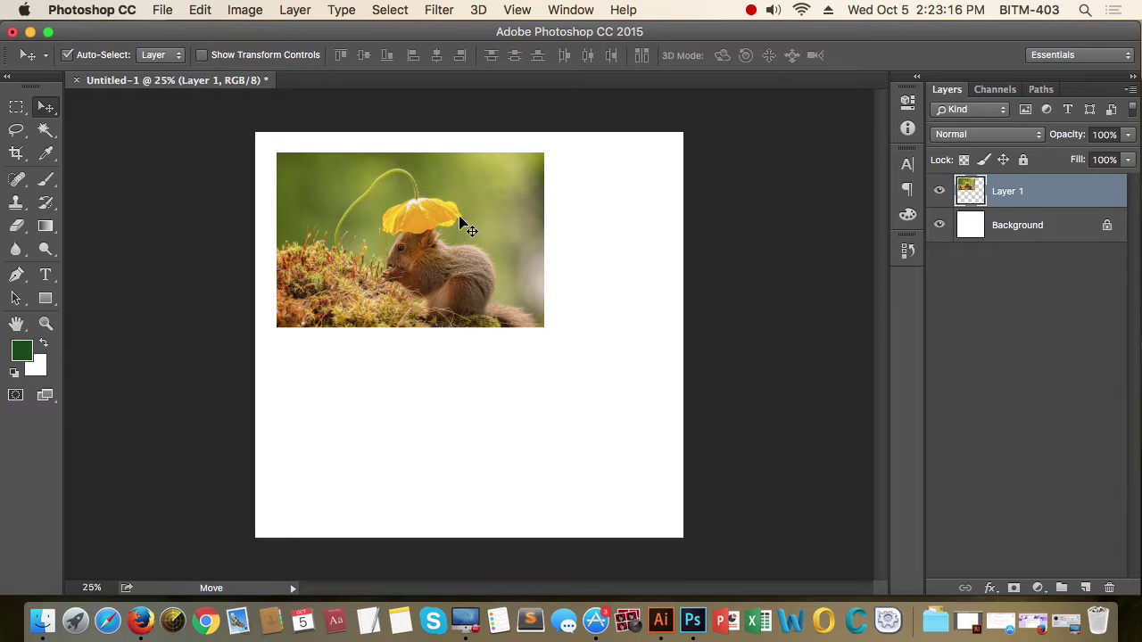
Move the squirrel photo toward the canvas centre, duplicate its layer, and place the copy directly below the original.
drag(463, 219, 512, 227)
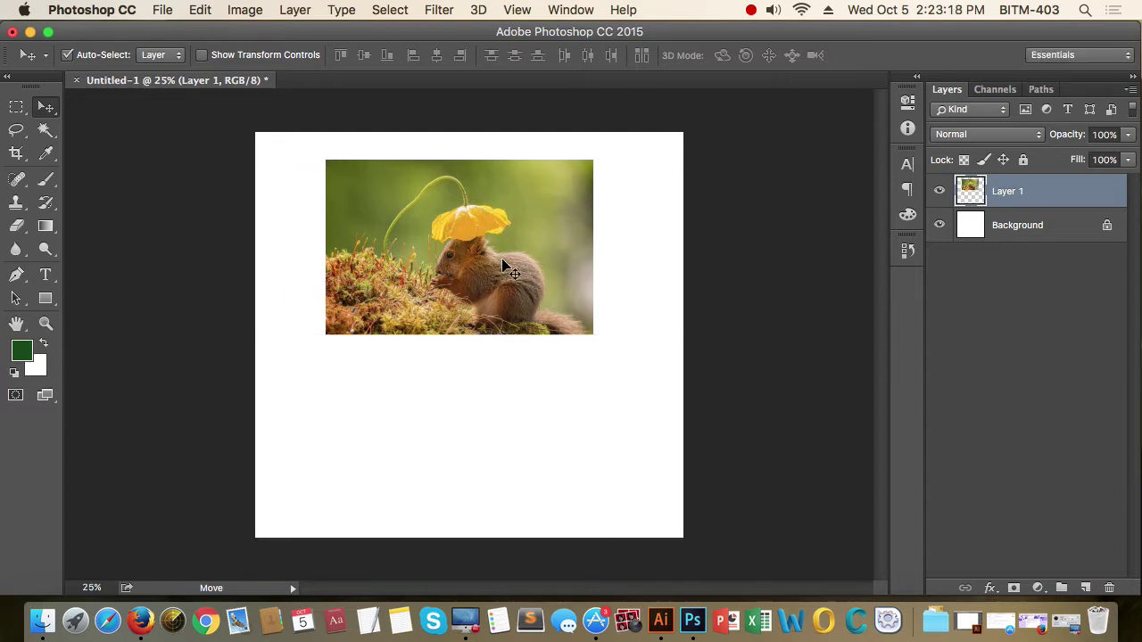
drag(1027, 197, 1085, 588)
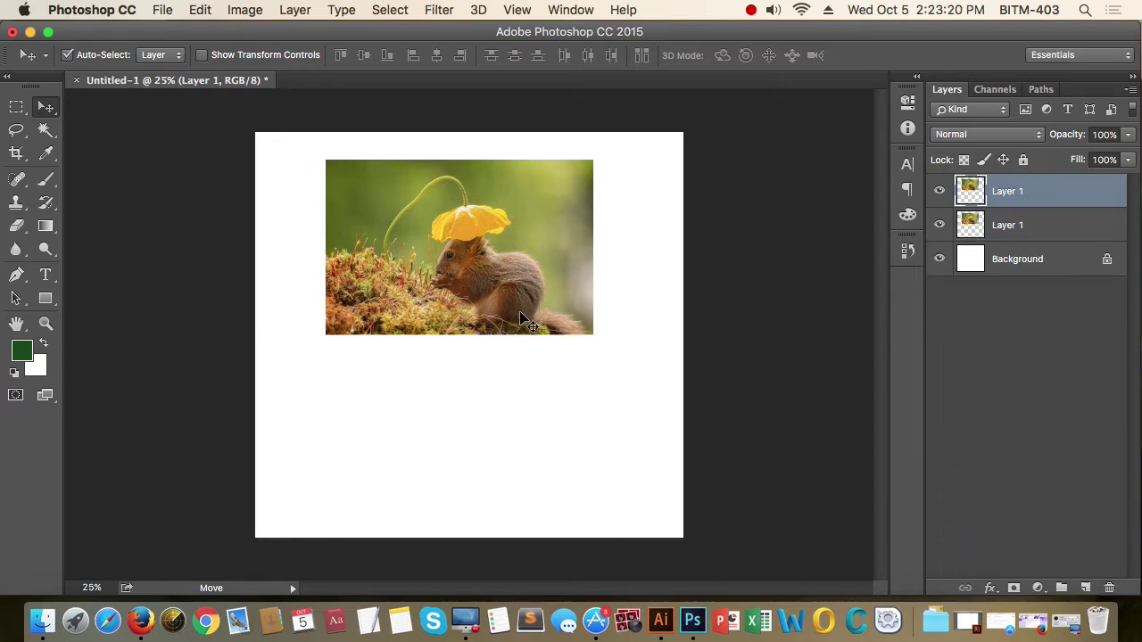
drag(446, 268, 445, 436)
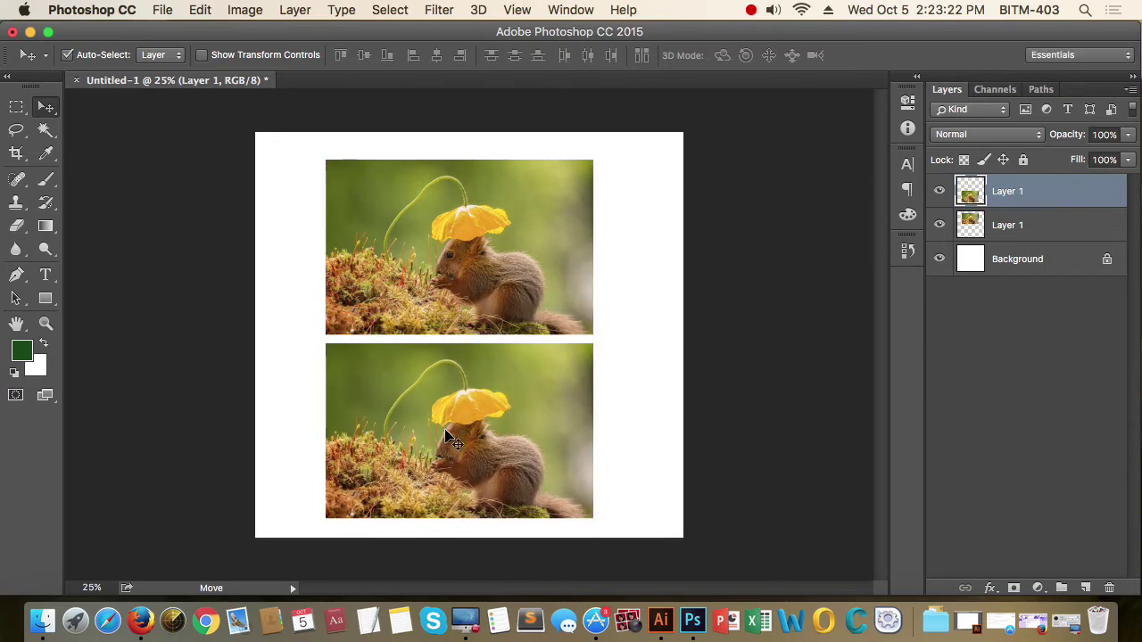
Convert the layer of the lower squirrel photo into a smart object.
click(940, 192)
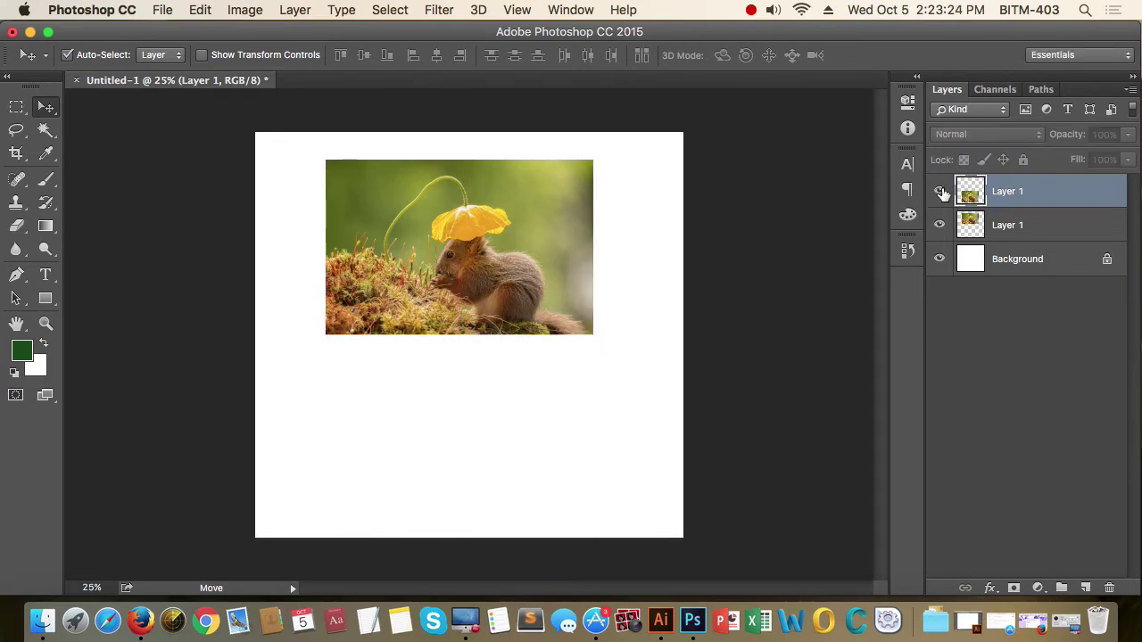
click(940, 193)
click(940, 193)
click(940, 193)
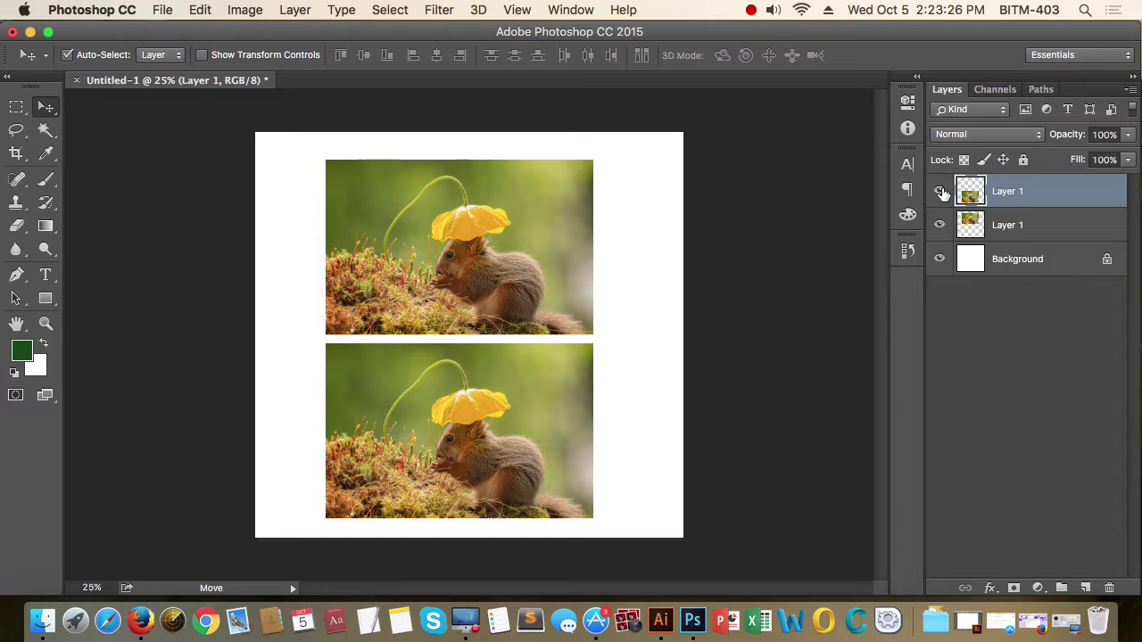
right_click(1019, 191)
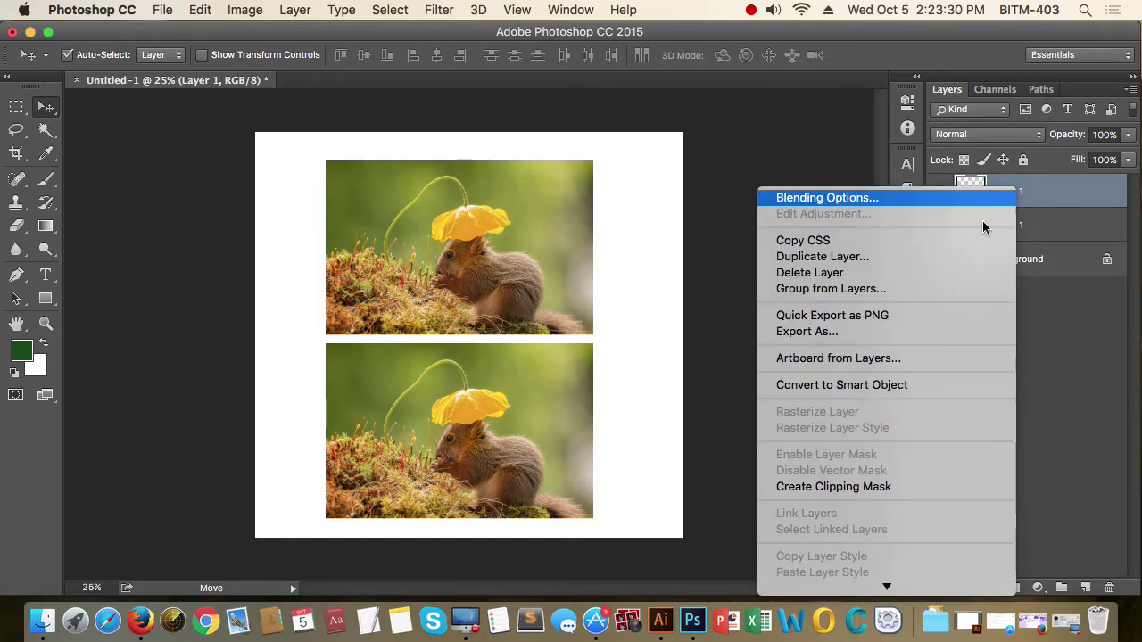
click(921, 390)
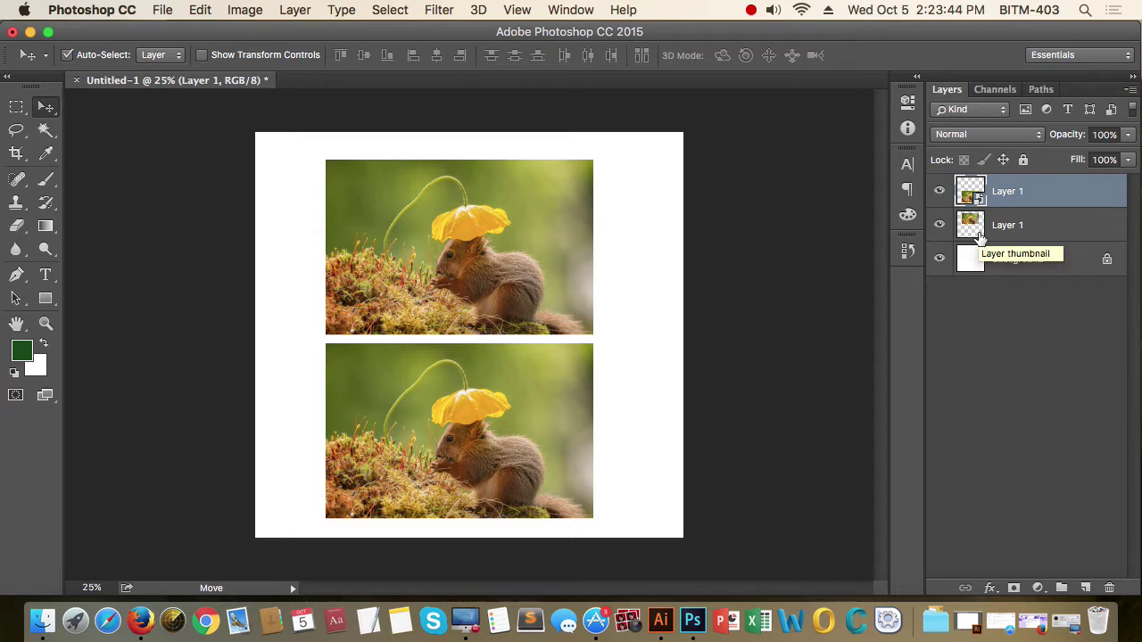
Swap the two photos so the smart object sits above the regular pixel layer on the canvas.
click(939, 192)
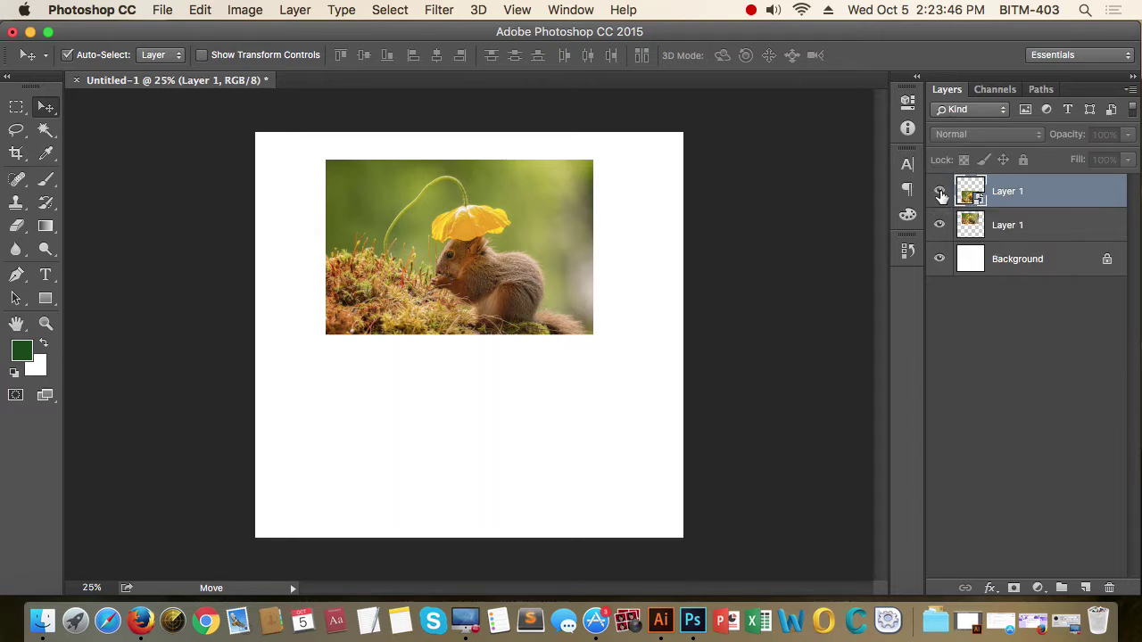
click(939, 191)
click(939, 192)
click(940, 192)
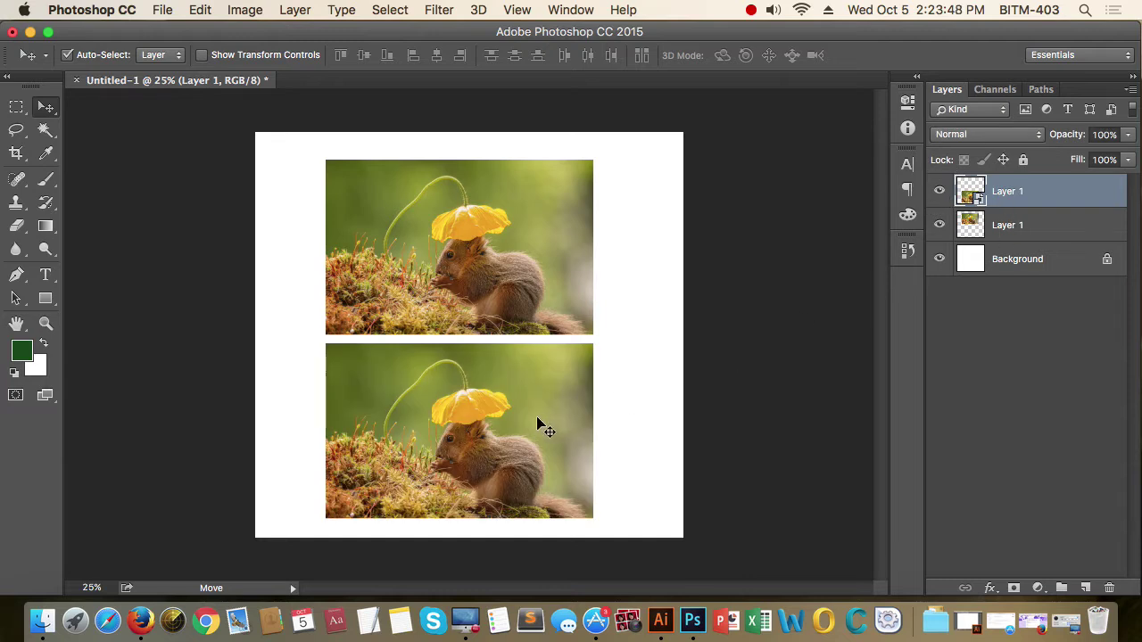
drag(537, 424, 517, 213)
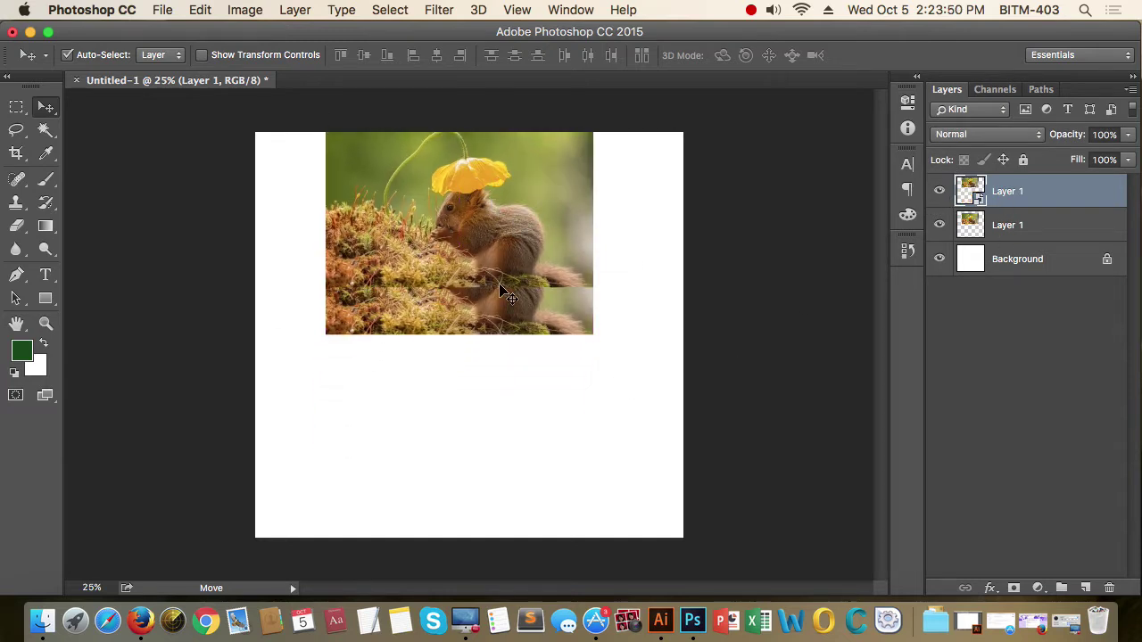
click(1007, 225)
drag(491, 306, 488, 495)
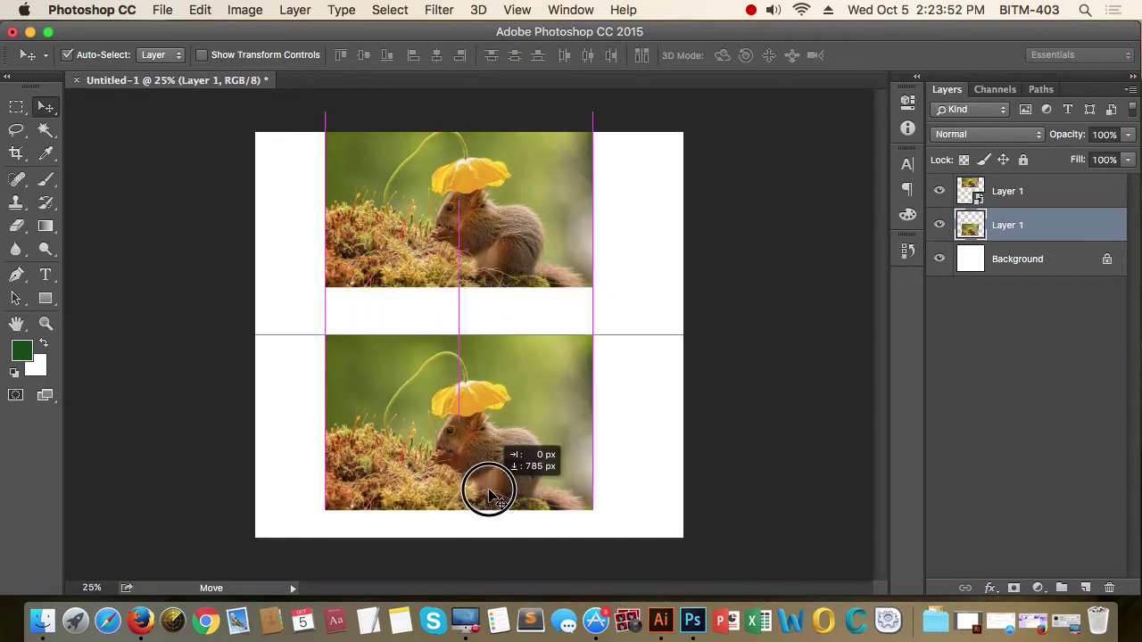
click(1007, 191)
mouse_move(529, 235)
mouse_down()
mouse_move(531, 263)
mouse_move(527, 244)
mouse_up()
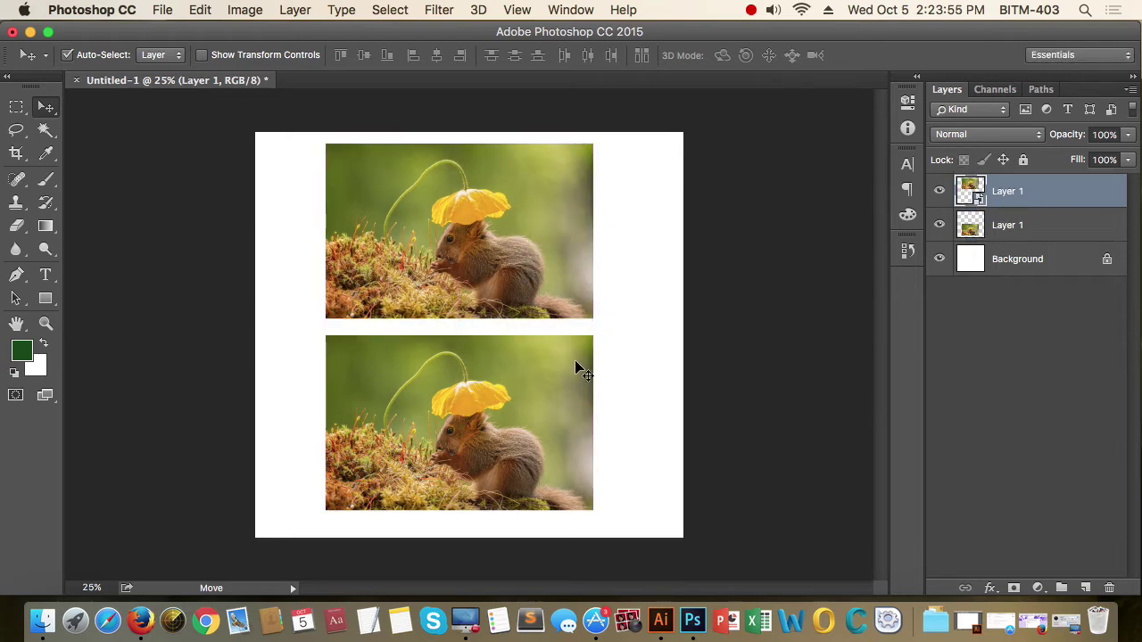
Switch to Illustrator and copy the green and grey interlocking rings from the Untitled-1 document.
click(661, 622)
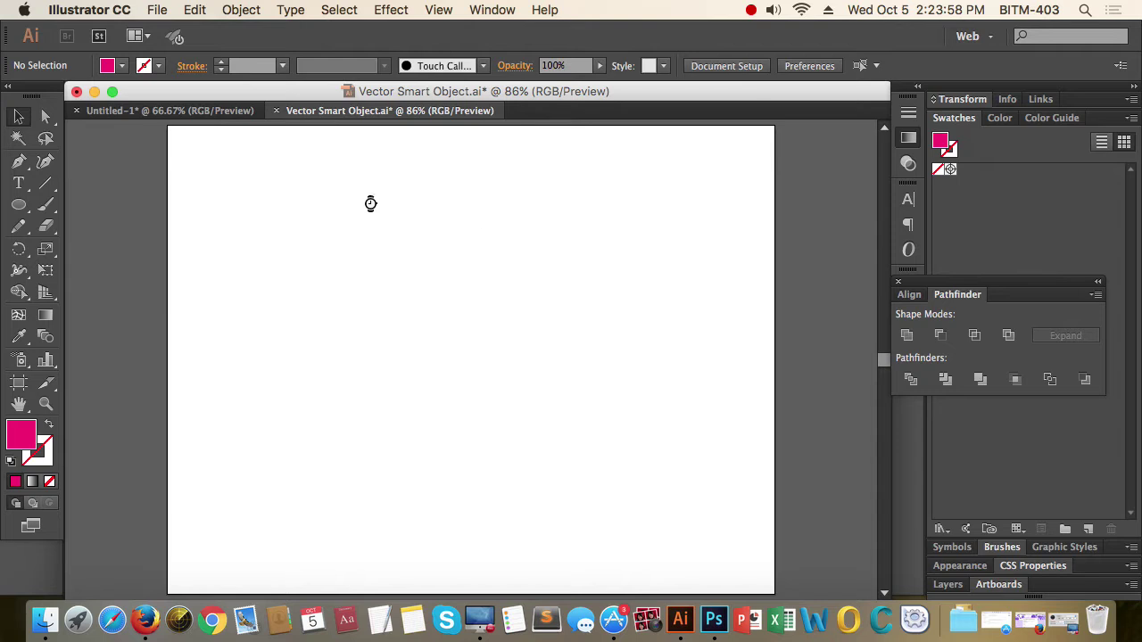
click(187, 111)
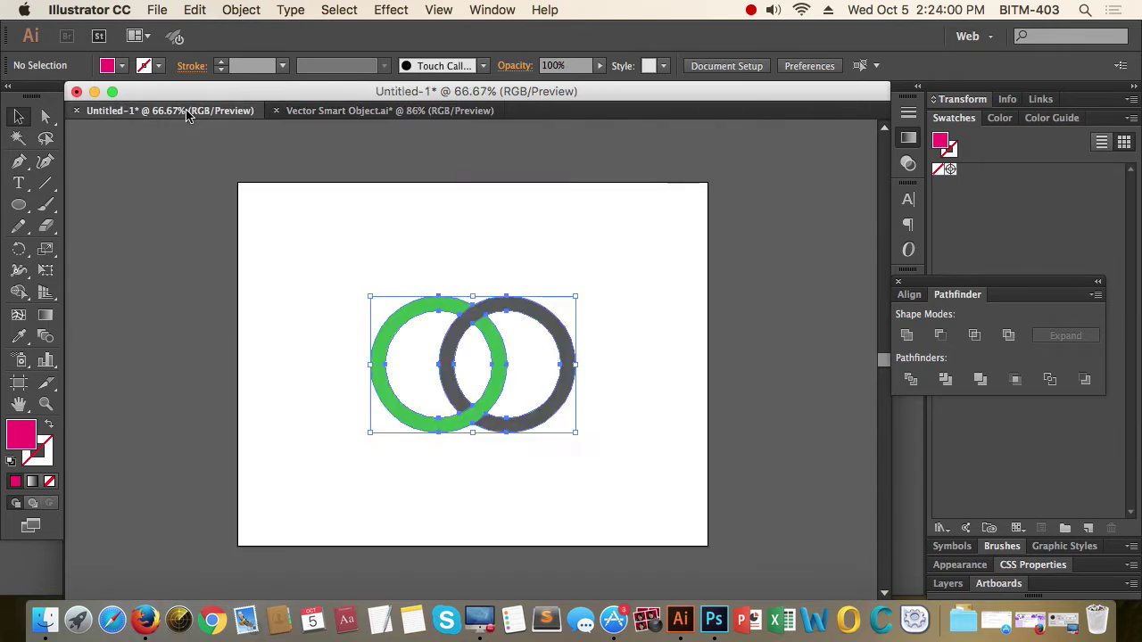
click(675, 331)
drag(281, 232, 686, 484)
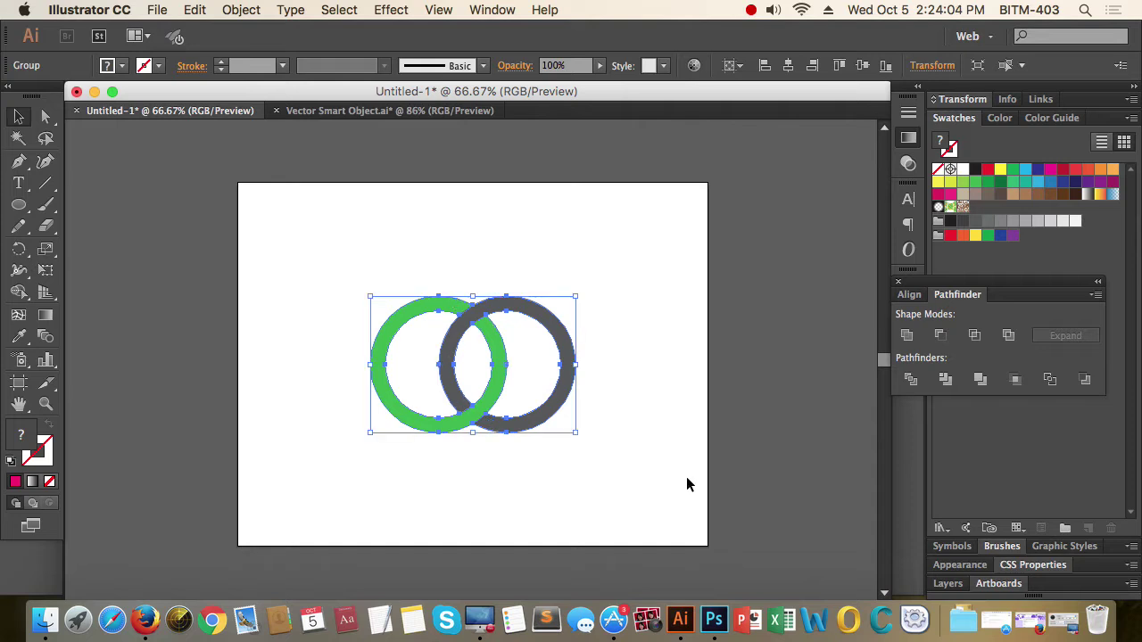
key(super+z)
key(super+w)
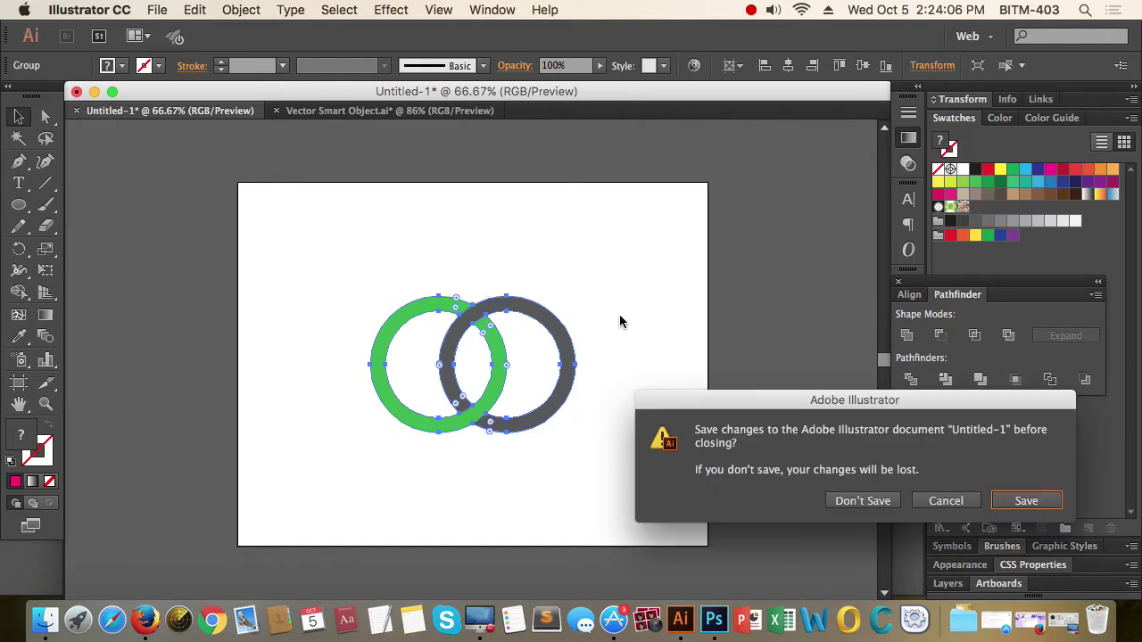
click(945, 502)
Close the Vector Smart Object.ai document without saving its changes.
click(429, 113)
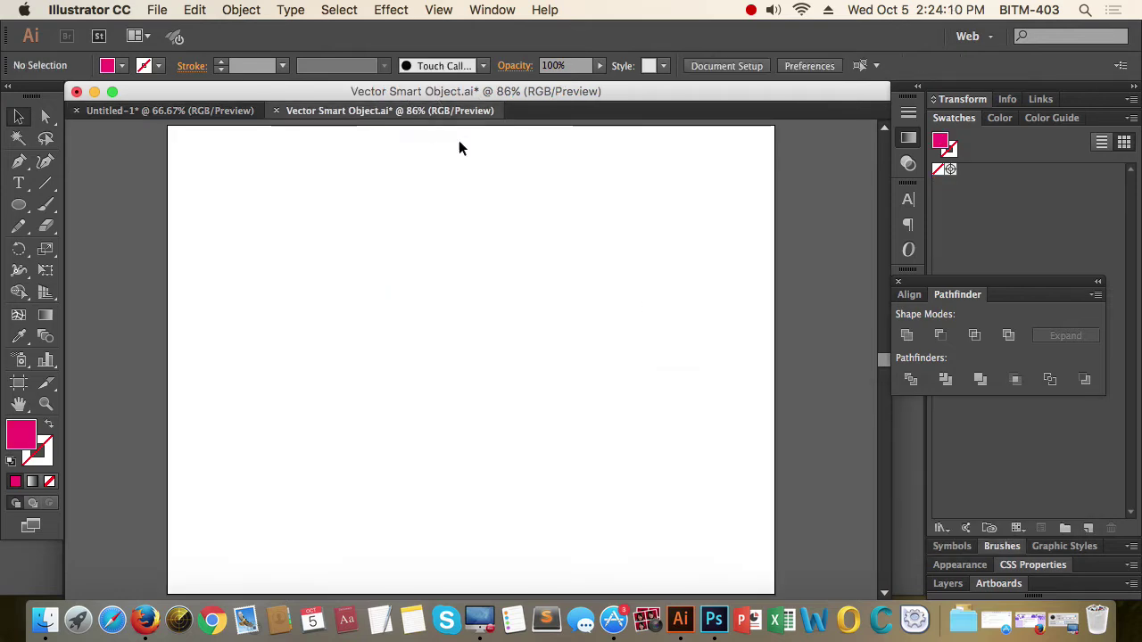
key(super+w)
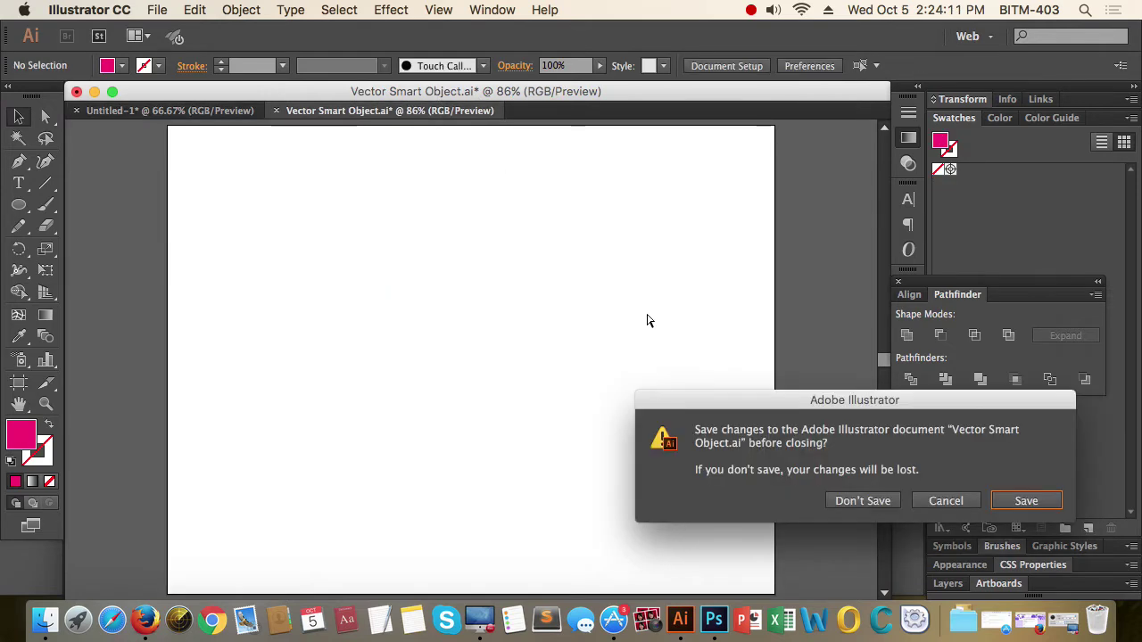
click(861, 501)
Switch back to Photoshop and paste the copied rings as a smart object.
key(super+Tab)
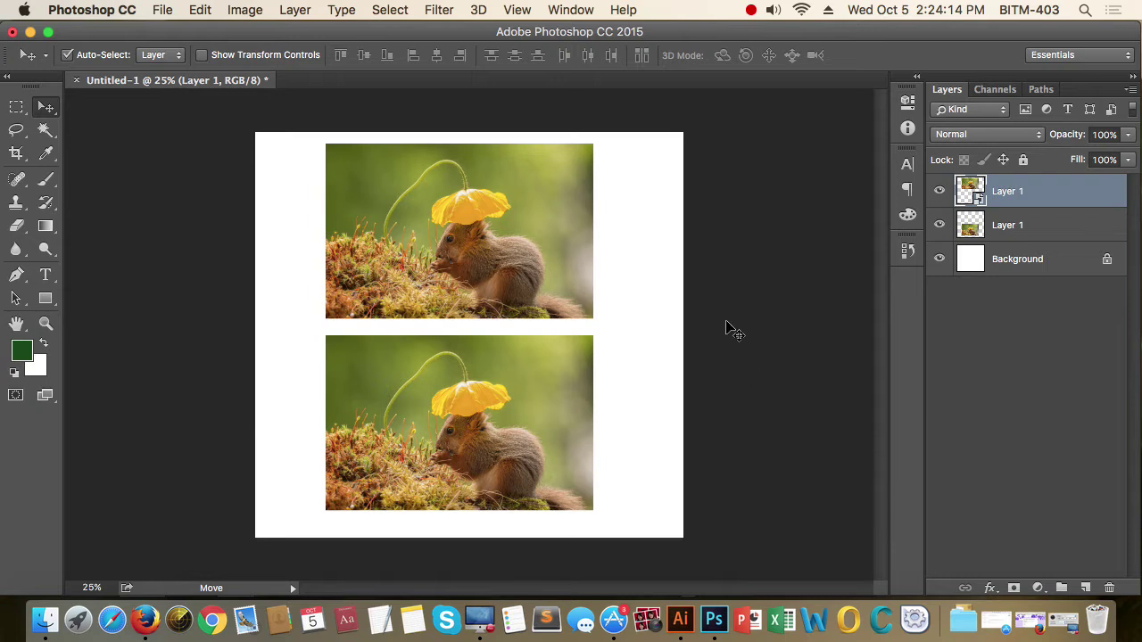
key(super)
key(super+v)
click(644, 218)
click(204, 9)
click(280, 174)
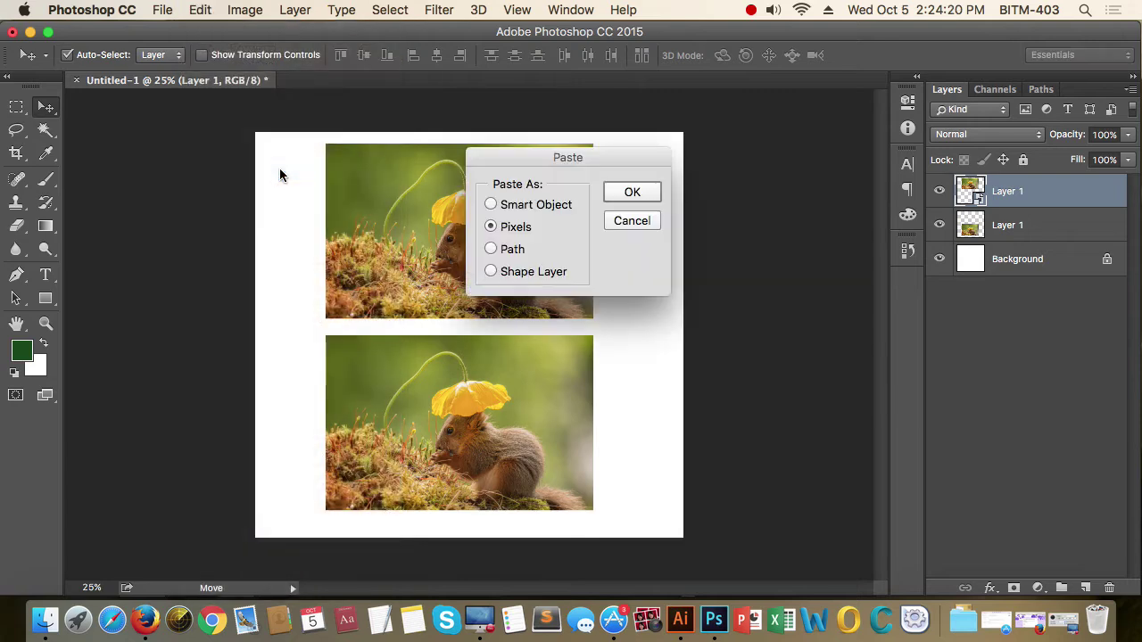
click(535, 214)
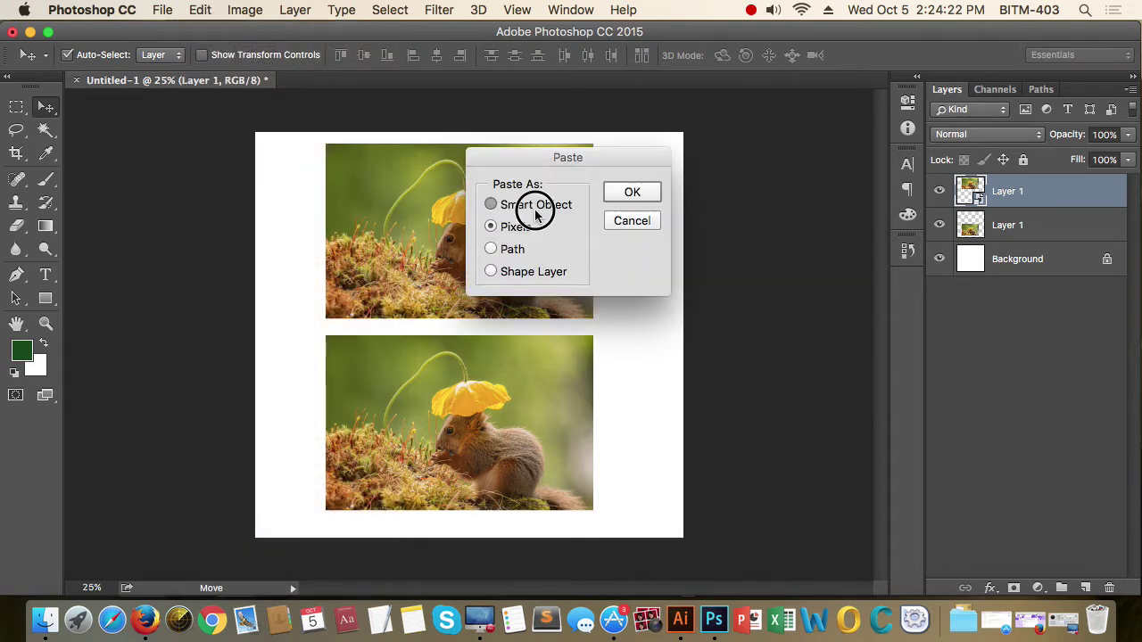
click(632, 195)
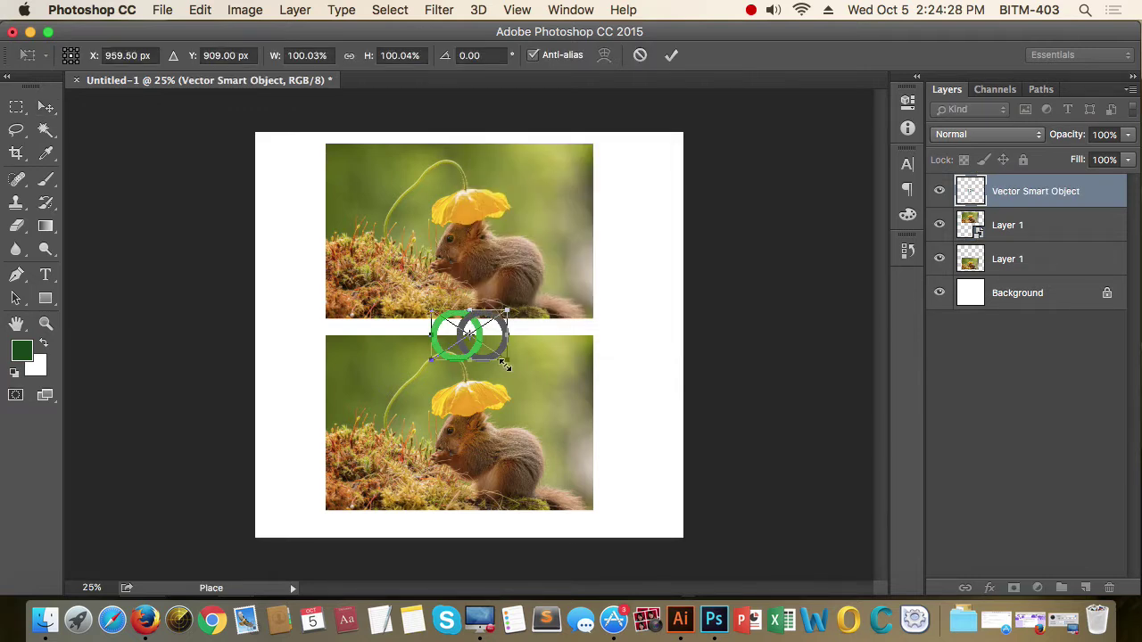
Scale the pasted rings to about 238% around their centre and rename their layer Logo.
drag(507, 360, 567, 392)
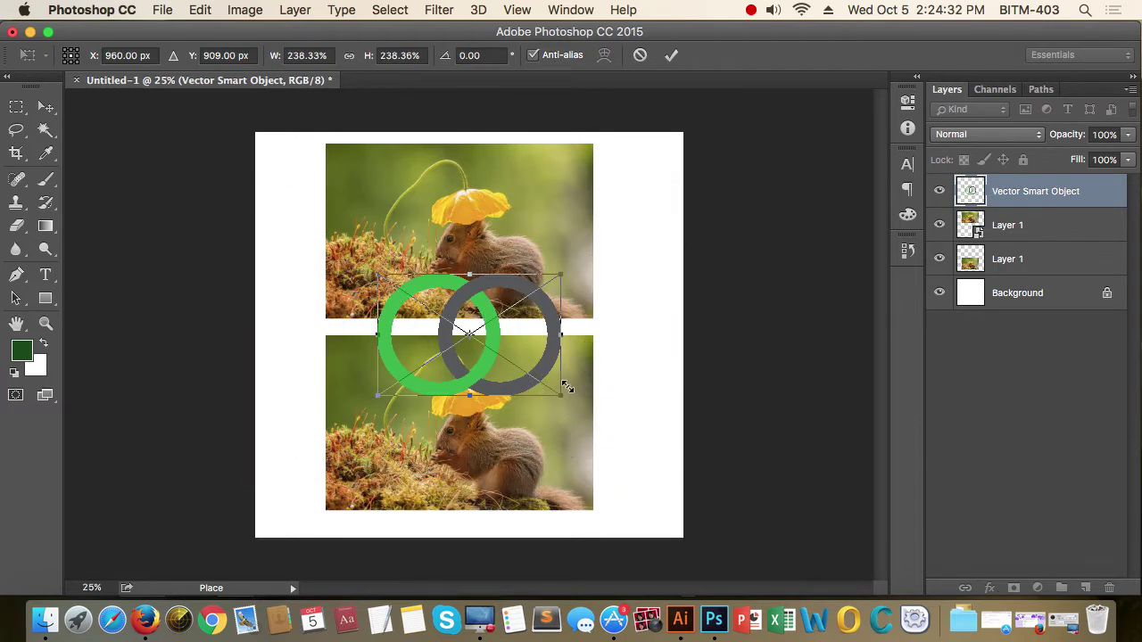
key(Return)
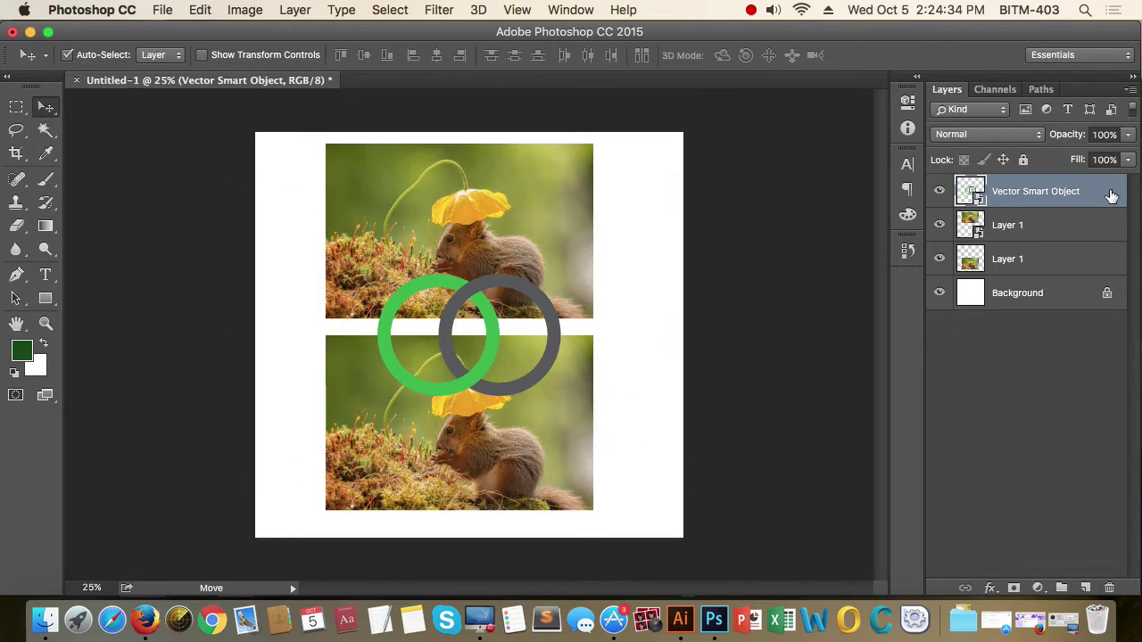
double_click(1041, 194)
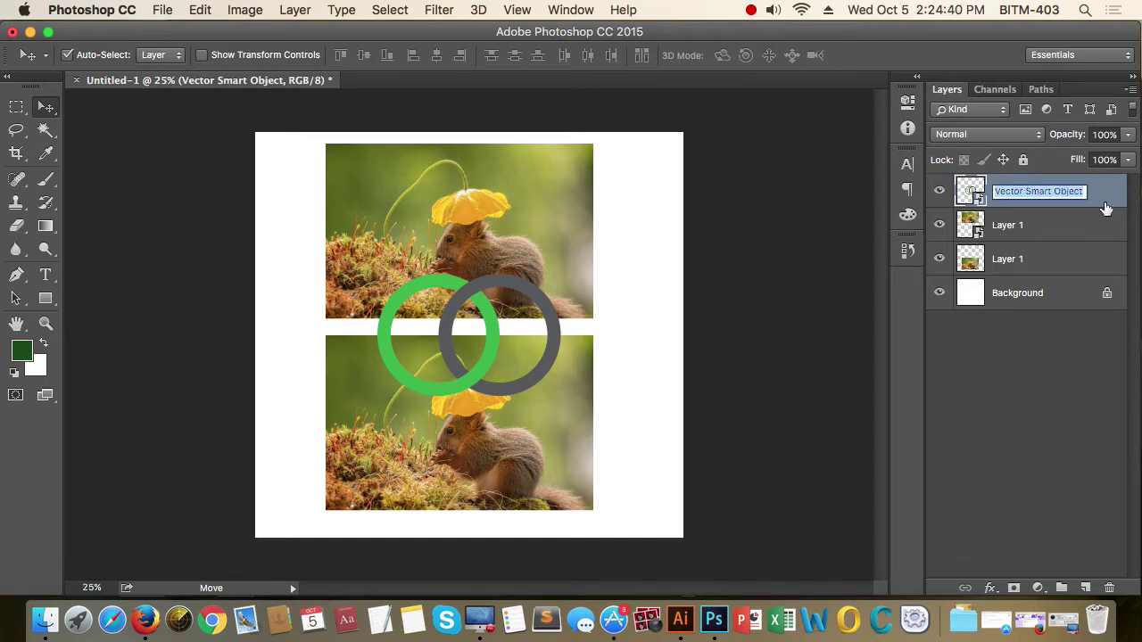
text(Logo)
key(Return)
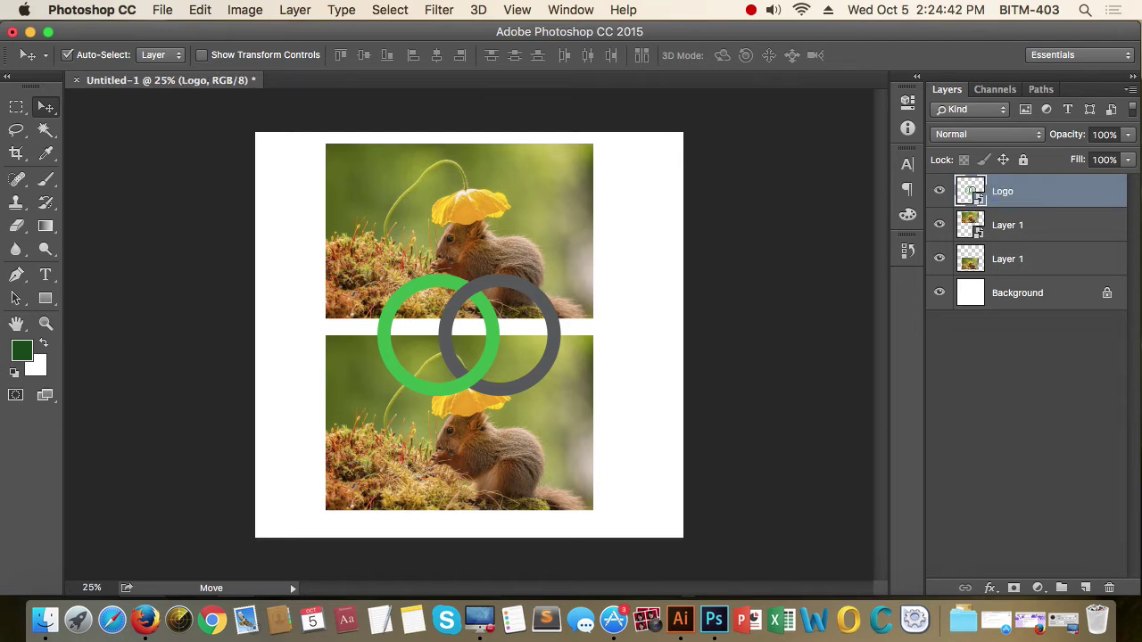
Hide the Logo layer so only the two squirrel photos show on the canvas.
click(940, 191)
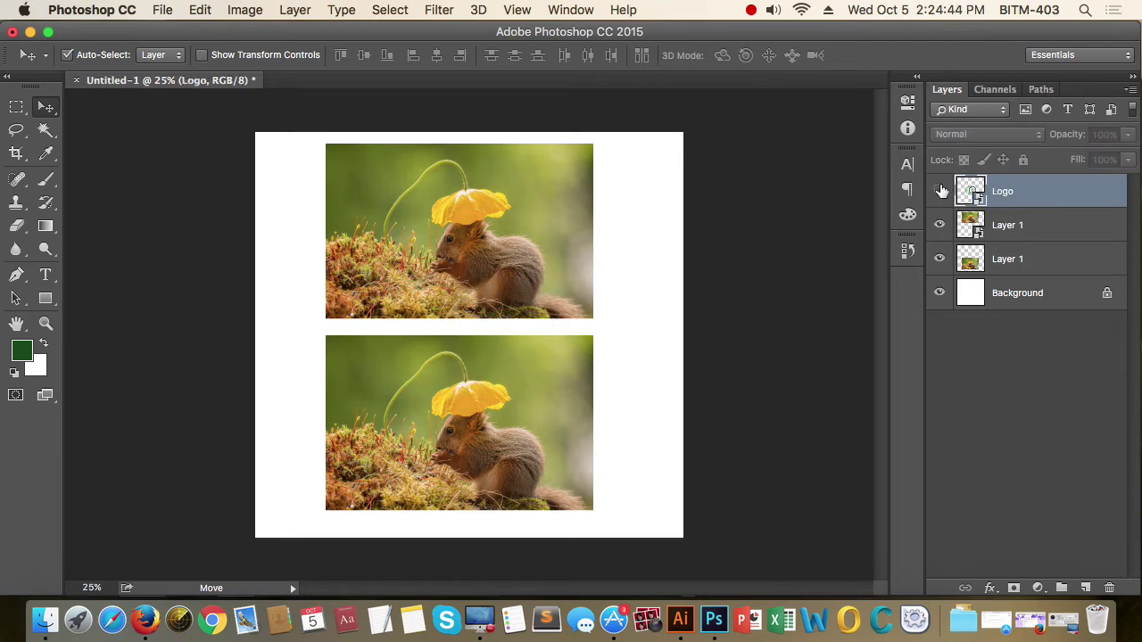
click(941, 192)
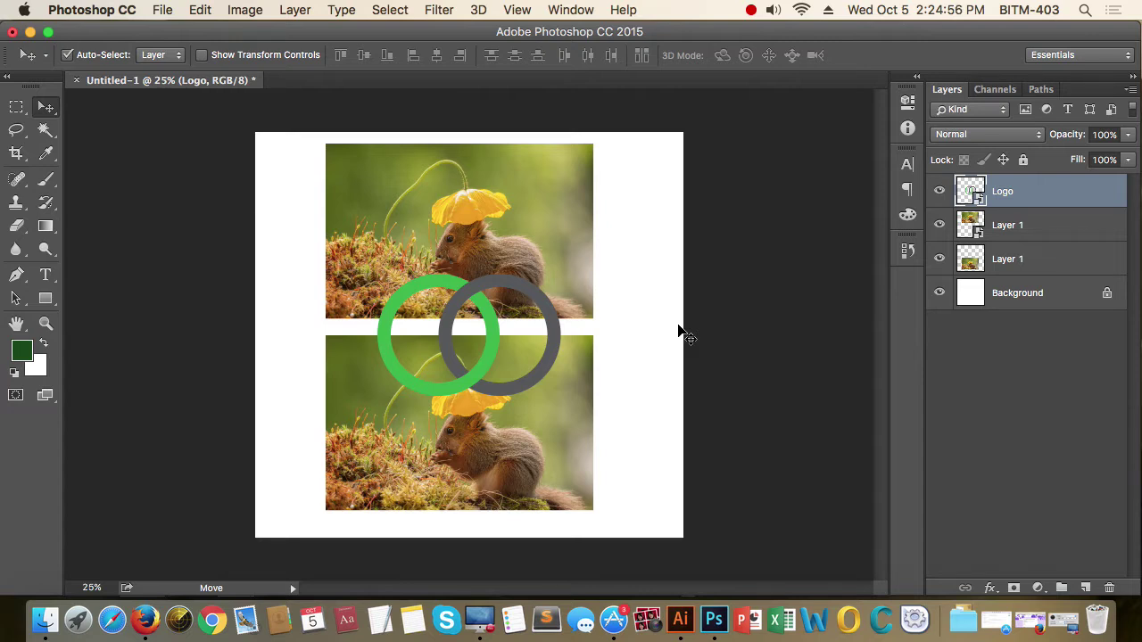
click(938, 191)
click(941, 229)
click(941, 229)
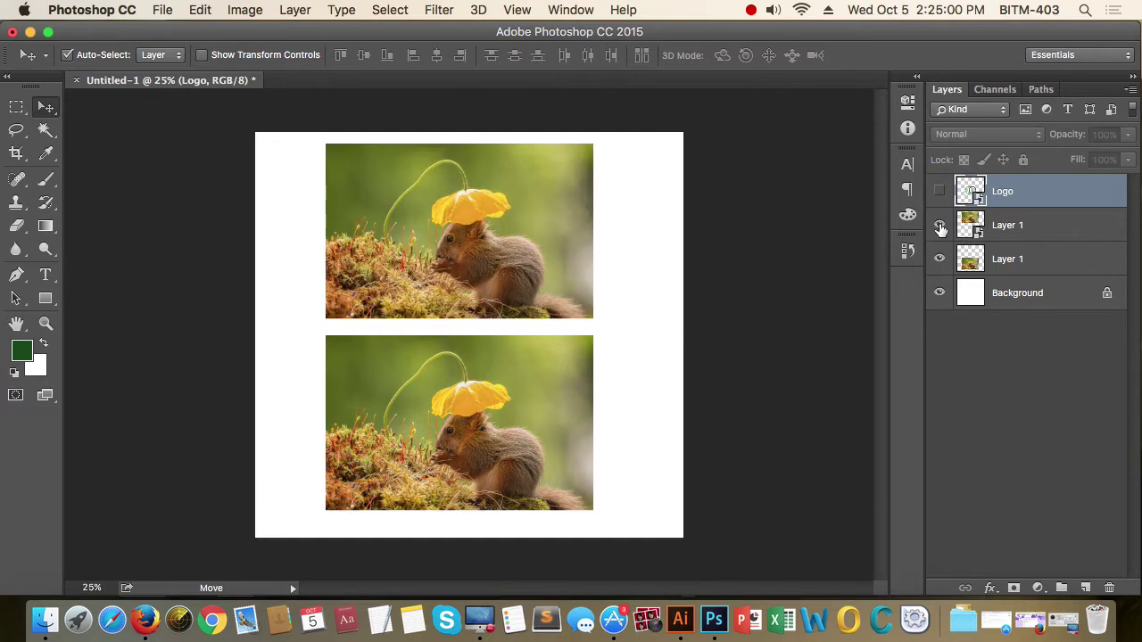
Toggle the visibility of the smart-object photo and the regular pixel photo to tell the two Layer 1 layers apart.
click(1036, 235)
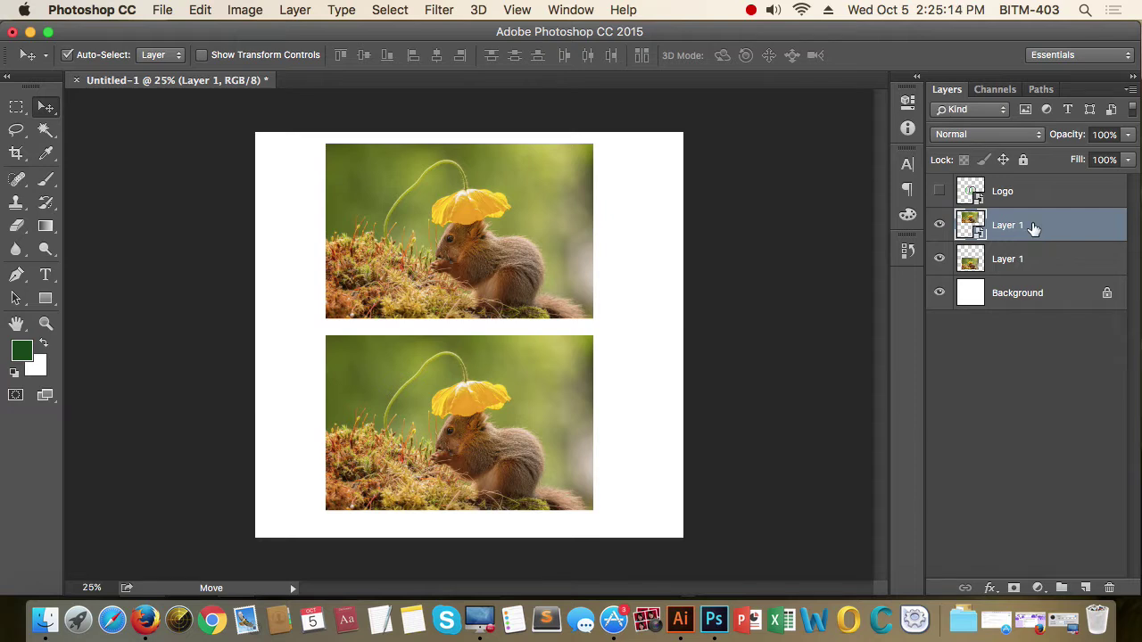
click(939, 225)
click(940, 225)
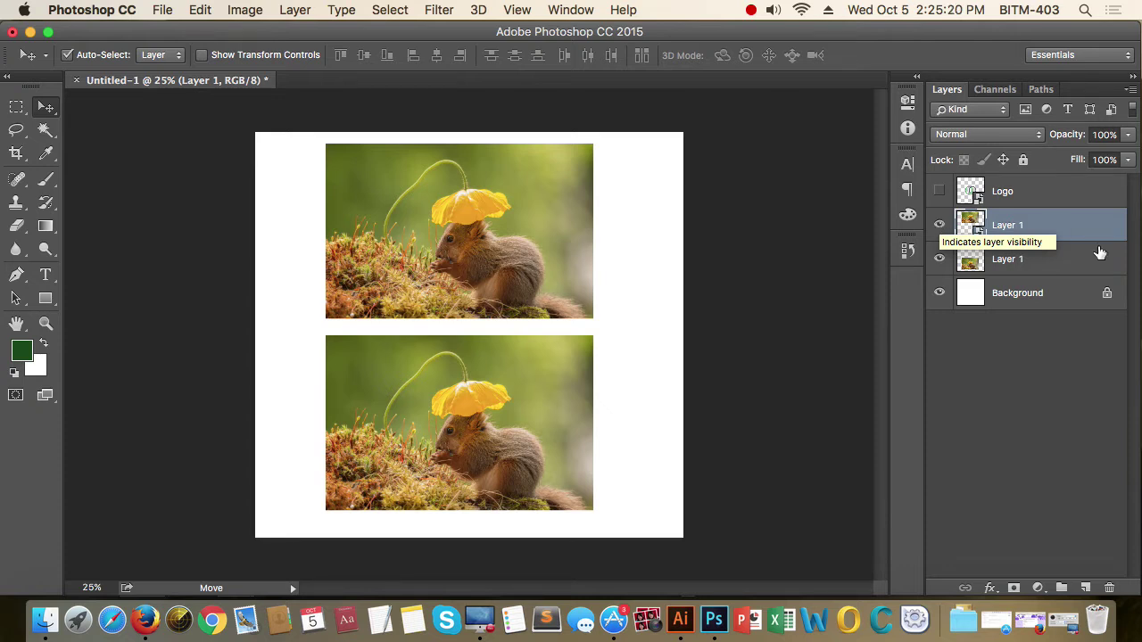
click(939, 225)
click(940, 225)
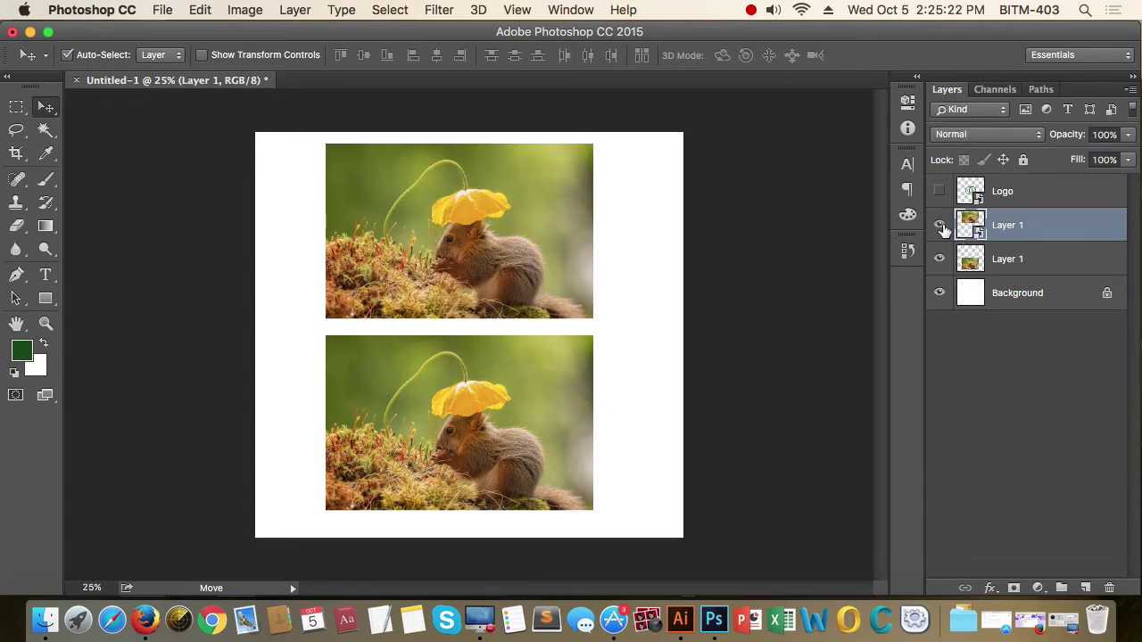
click(939, 258)
click(939, 260)
Select both squirrel photo layers and shrink them together to about 9.5% toward their upper-left corner with Free Transform.
shift+click(1032, 268)
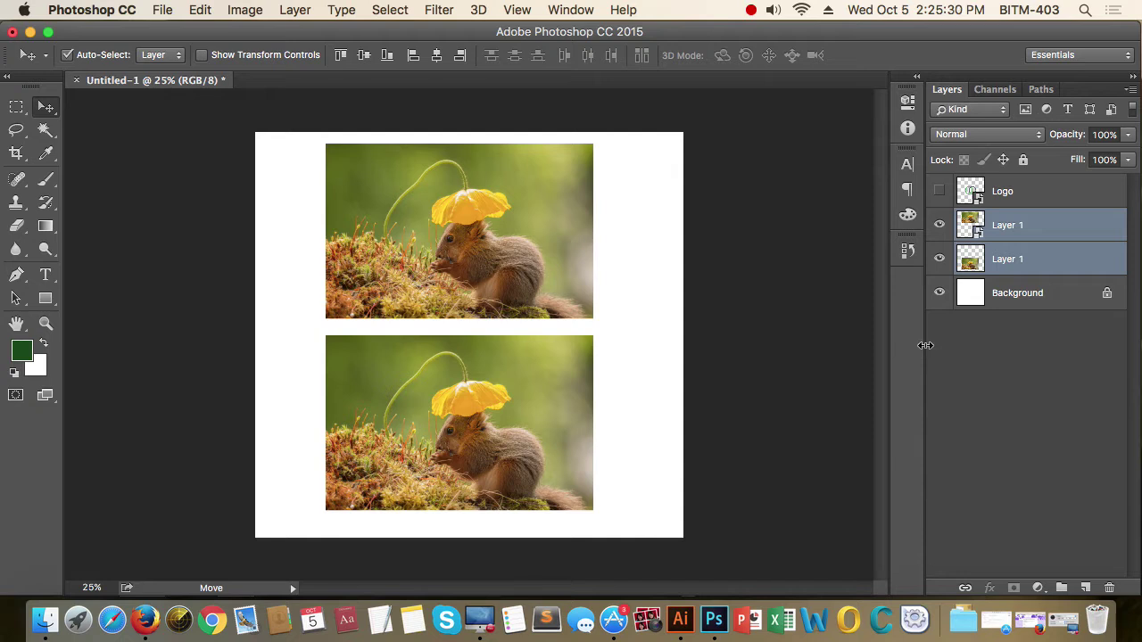
key(super+t)
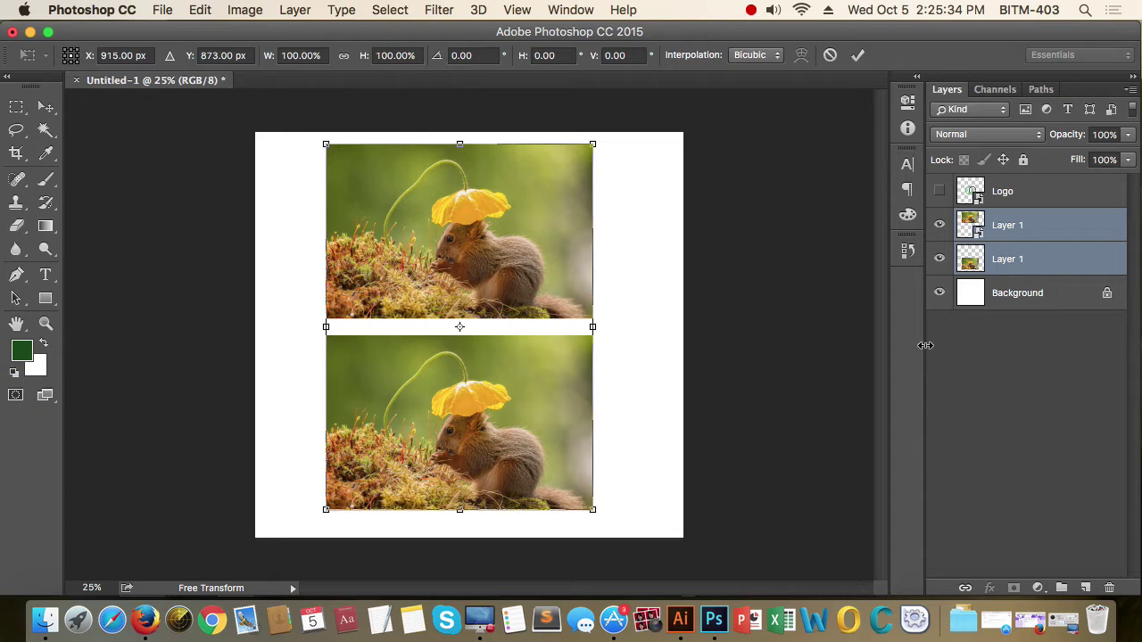
drag(592, 510, 352, 179)
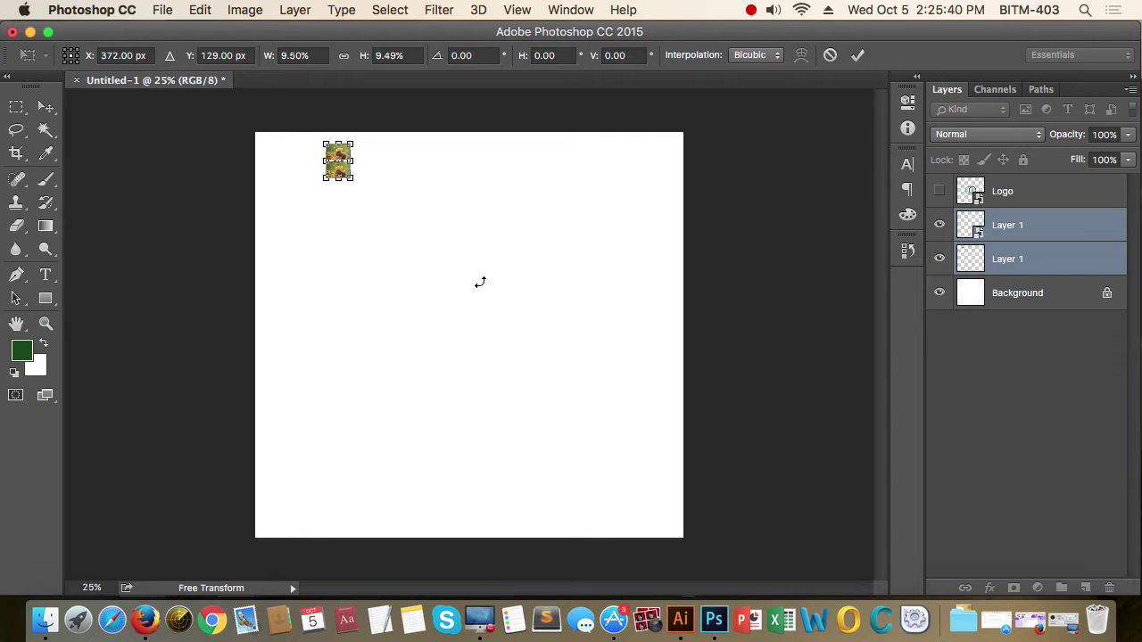
key(Return)
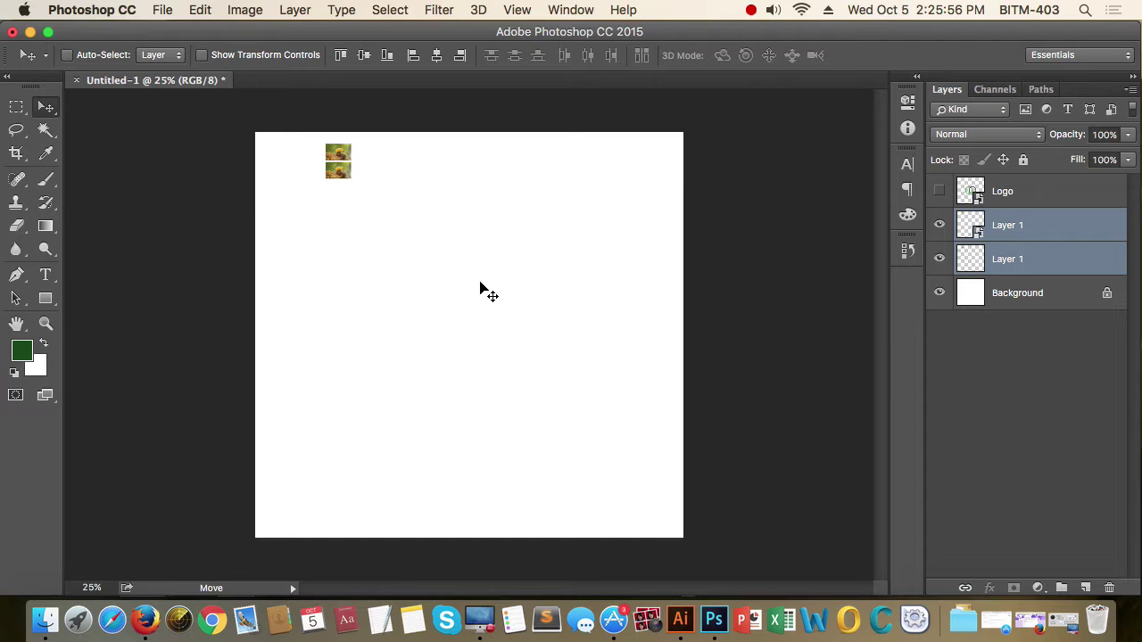
Scale both shrunken photo layers back up together so they cover most of the canvas.
key(super+t)
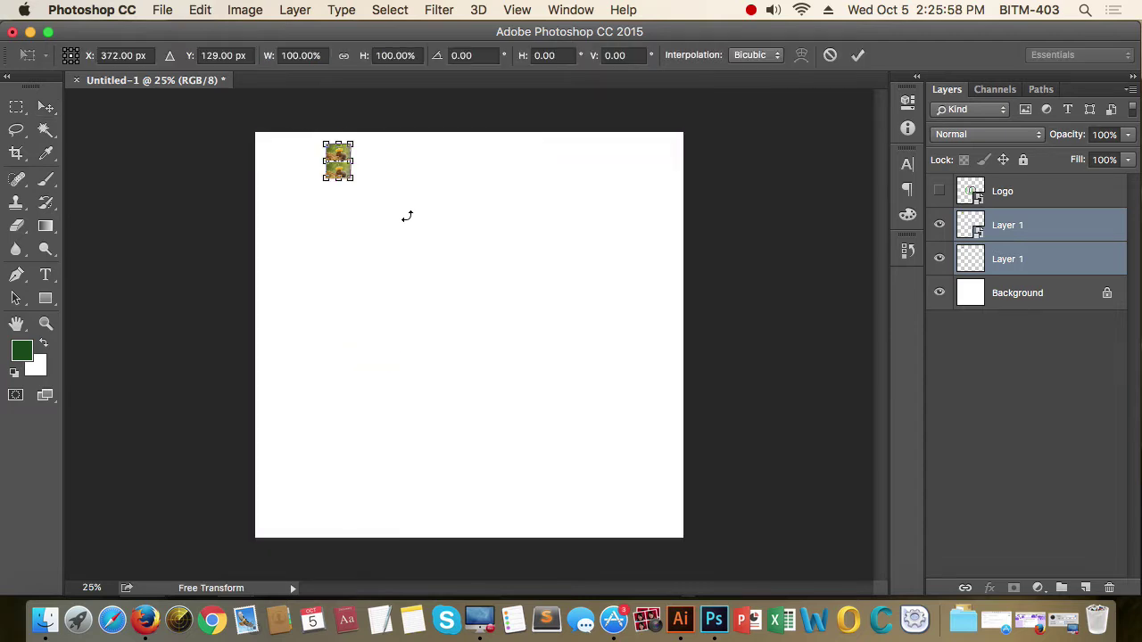
drag(352, 179, 645, 503)
key(Return)
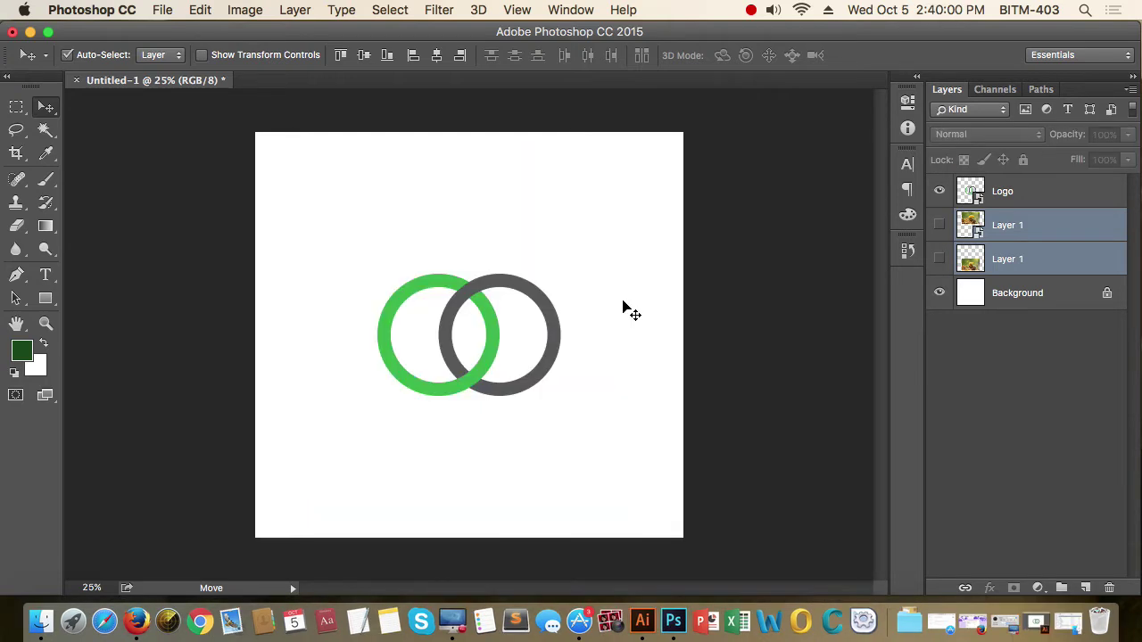
Try stretching the rings on the Logo layer with Free Transform and cancel the transformation.
click(1013, 195)
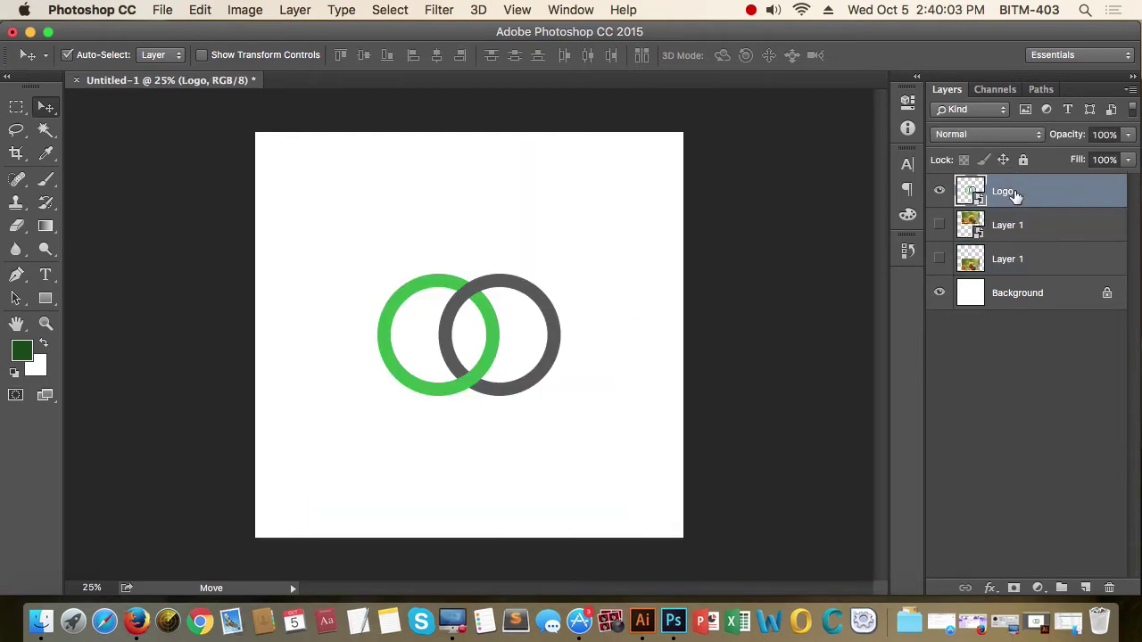
click(938, 191)
click(938, 192)
key(super+t)
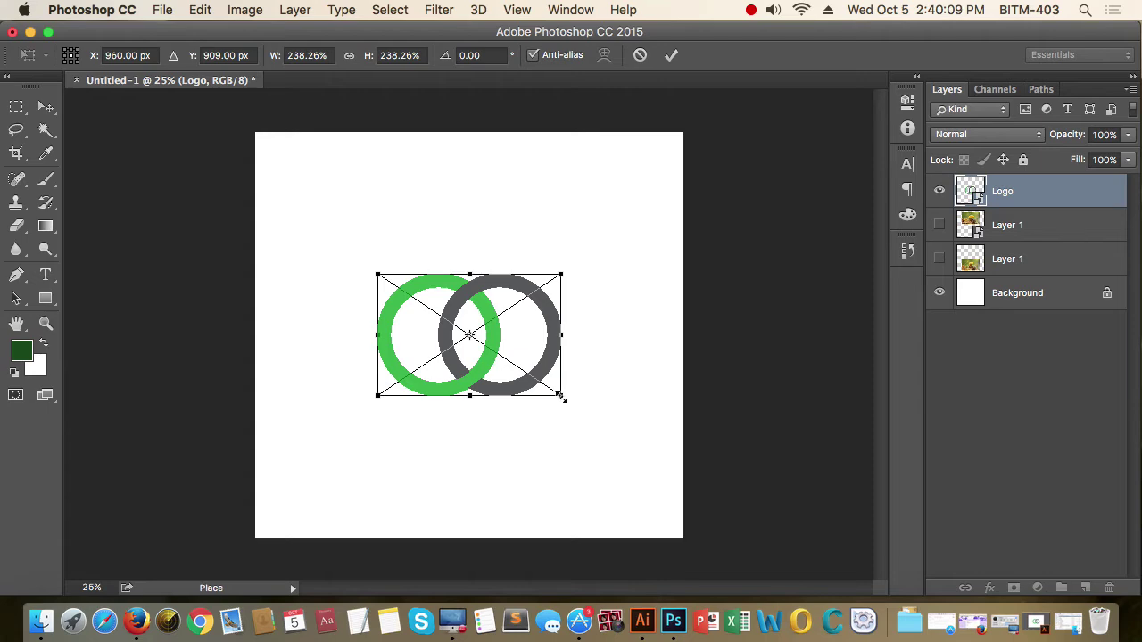
drag(560, 396, 607, 402)
key(Escape)
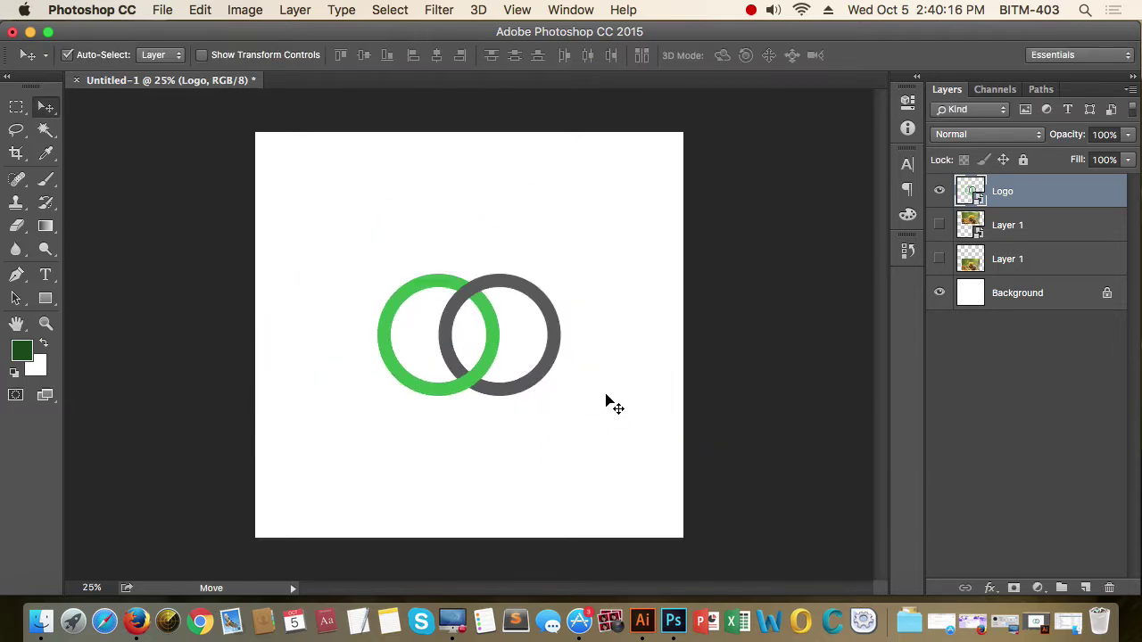
Try to delete the upper part of the Logo rings inside a rectangular marquee, and clear the selection.
key(m)
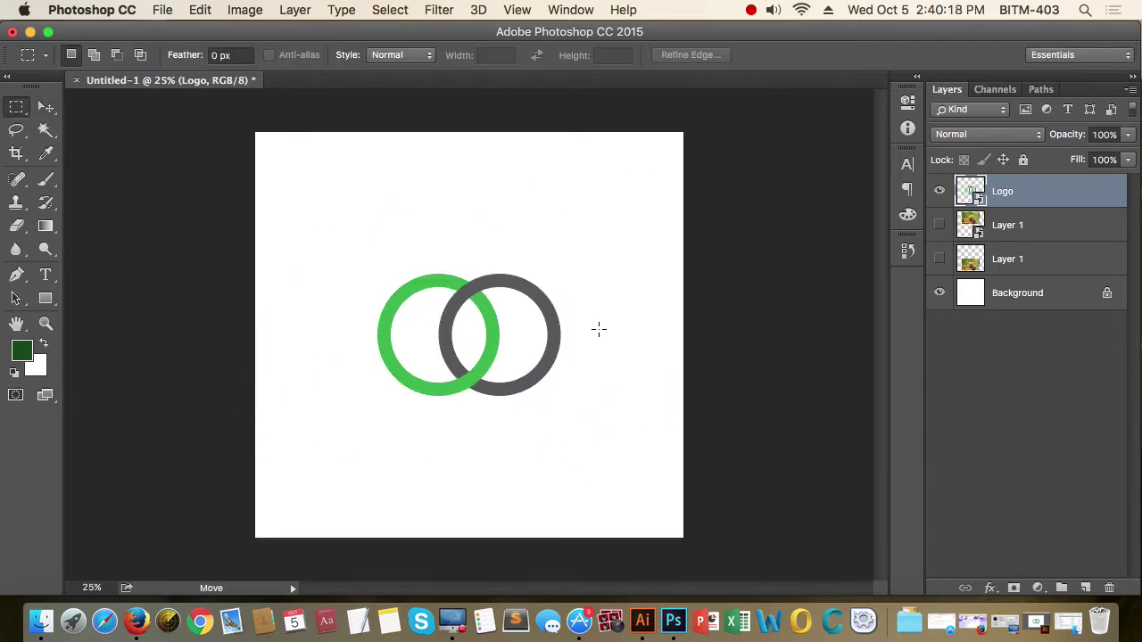
drag(349, 215, 606, 298)
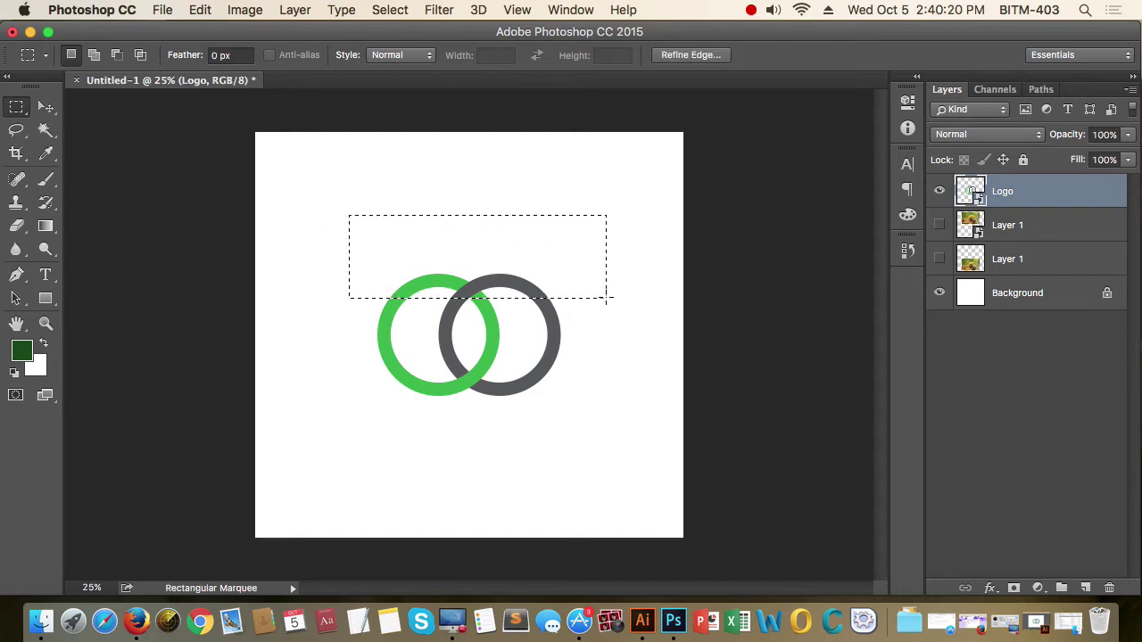
key(BackSpace)
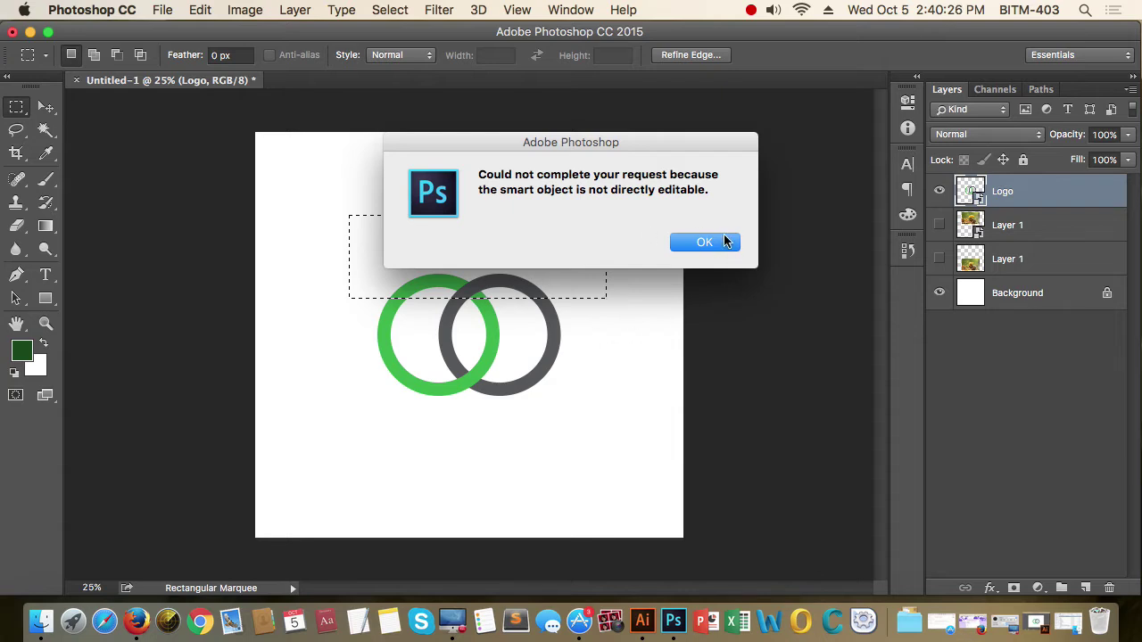
click(713, 246)
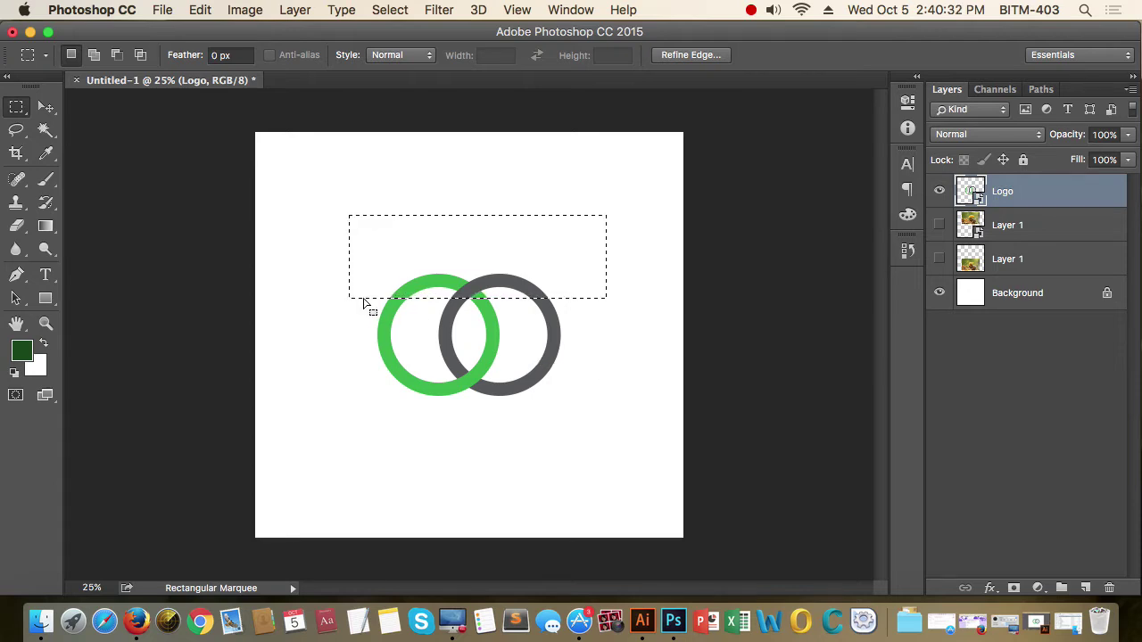
click(637, 341)
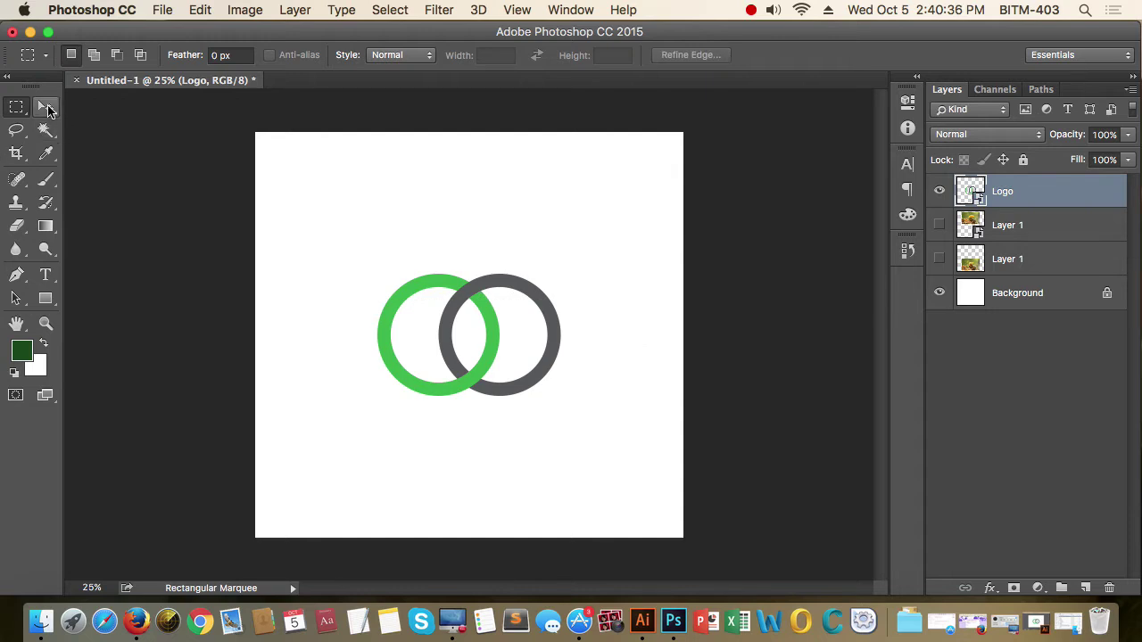
click(46, 108)
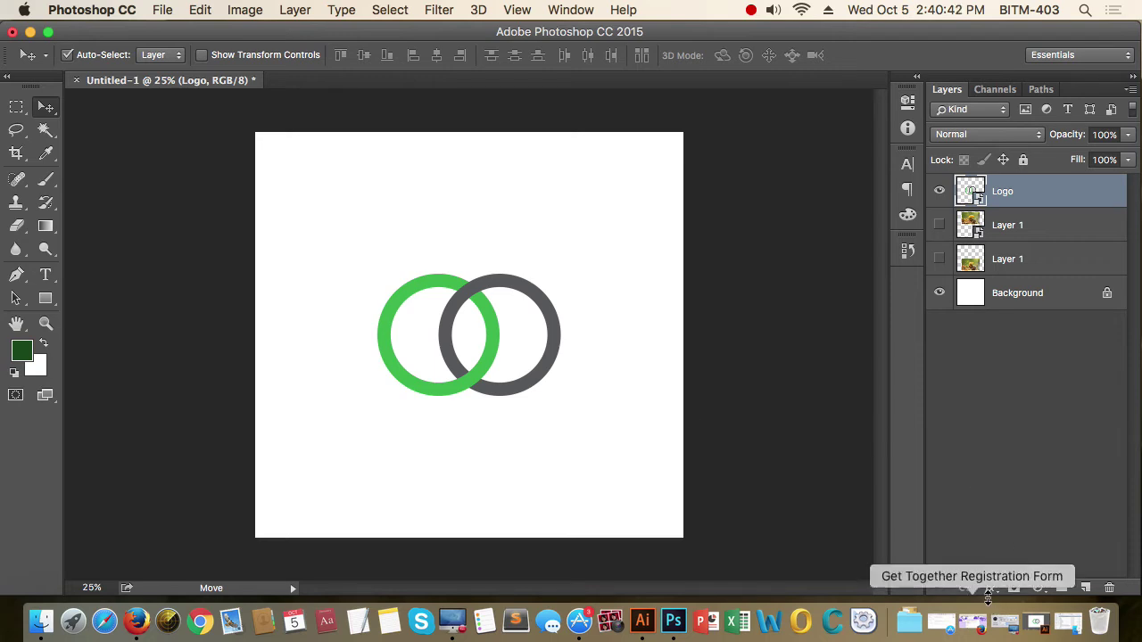
Try a red (#ff0012) Color Overlay on the Logo layer and discard the layer style.
click(988, 588)
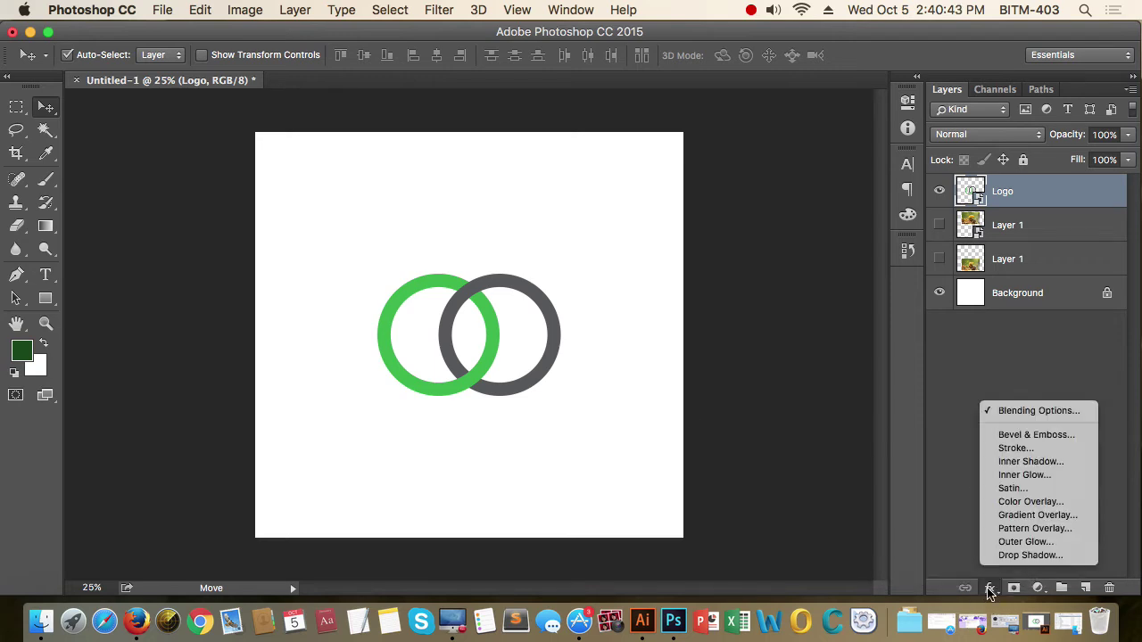
click(1077, 500)
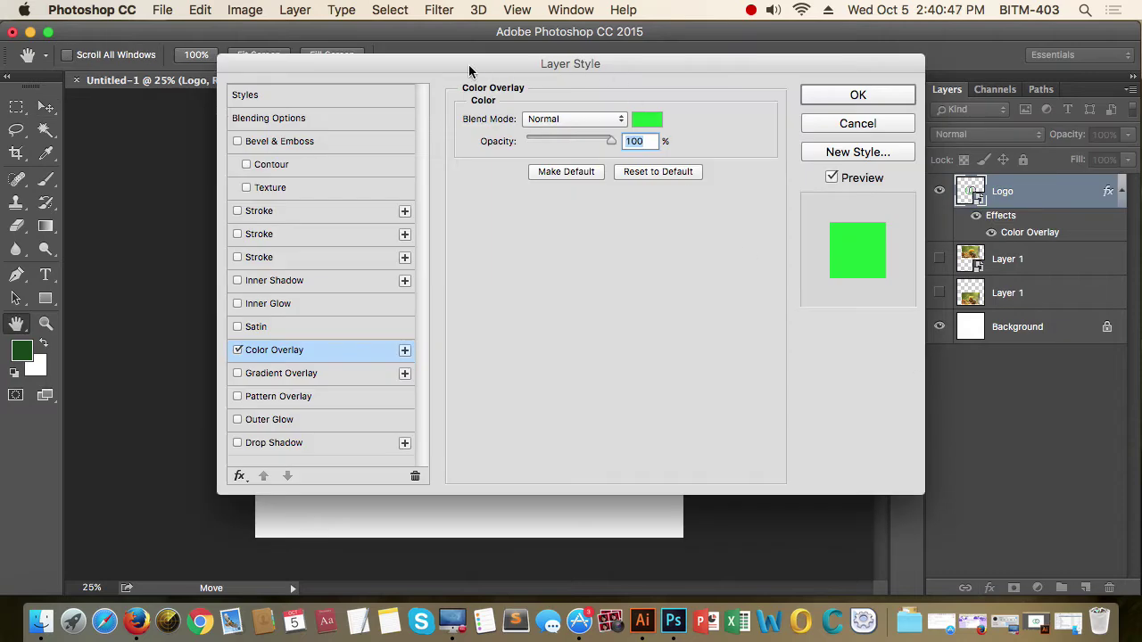
drag(468, 64, 913, 182)
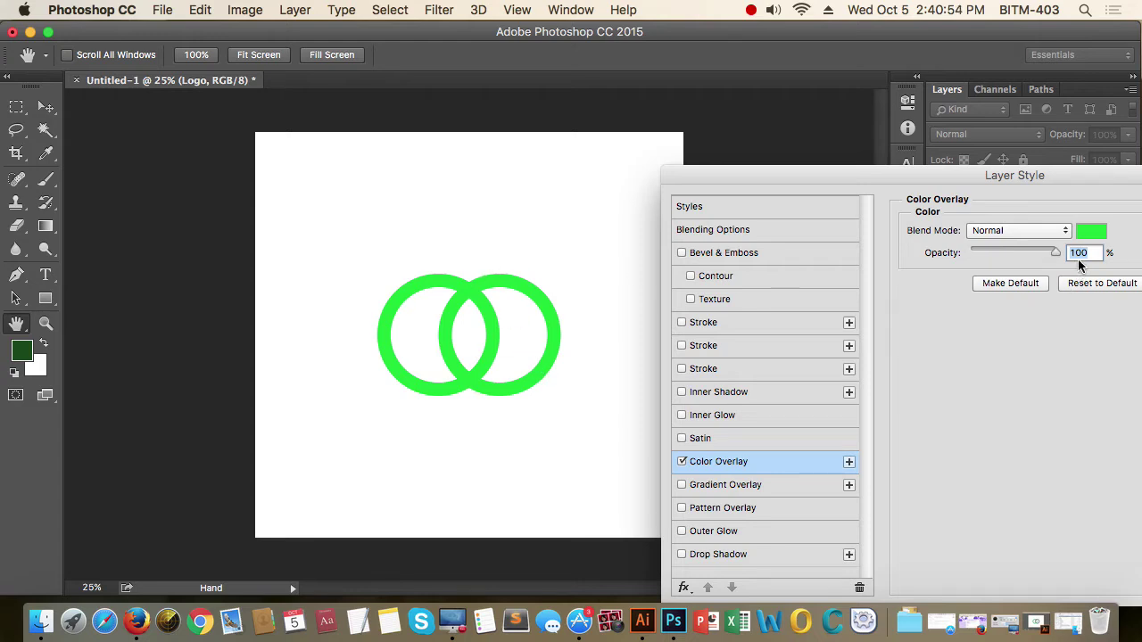
click(1091, 231)
click(815, 255)
click(839, 296)
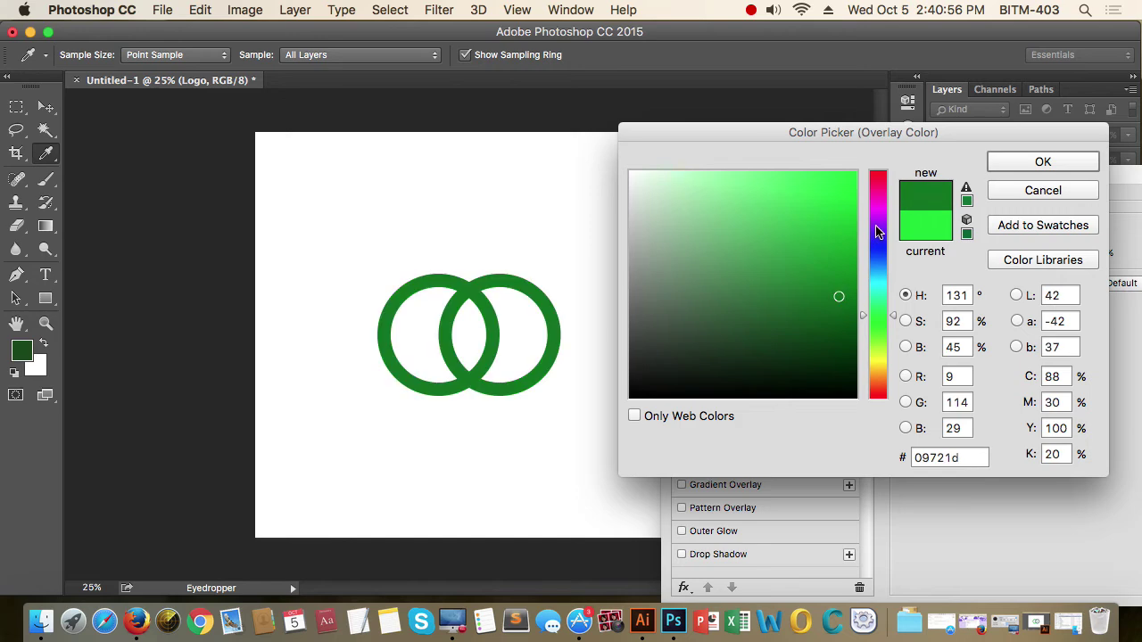
click(880, 183)
click(880, 173)
click(854, 172)
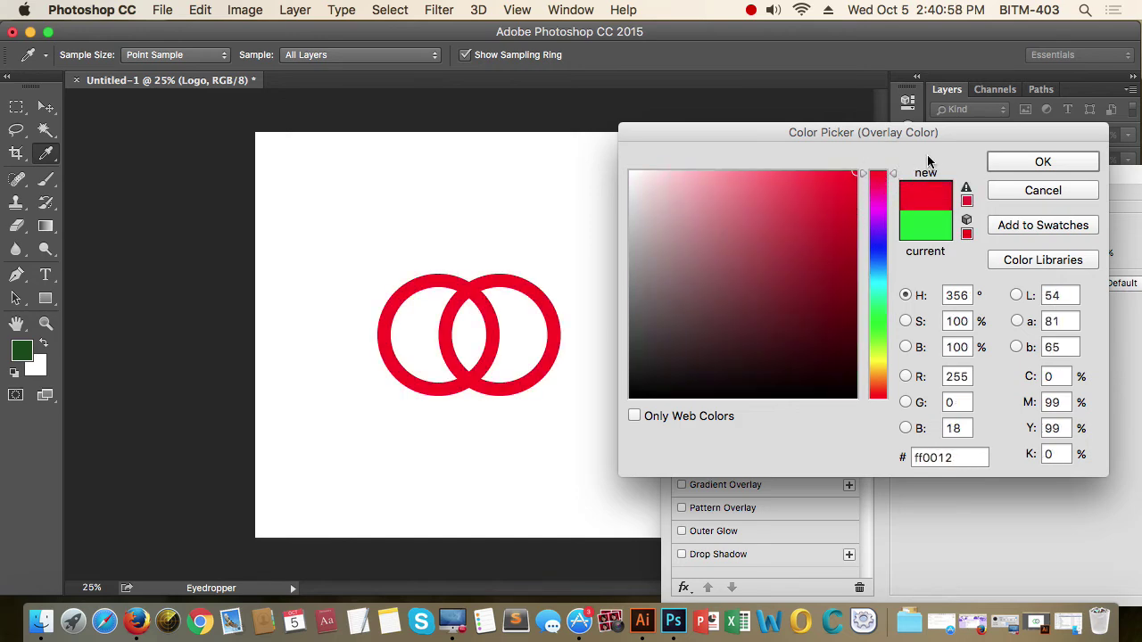
click(1042, 161)
drag(1056, 175, 826, 138)
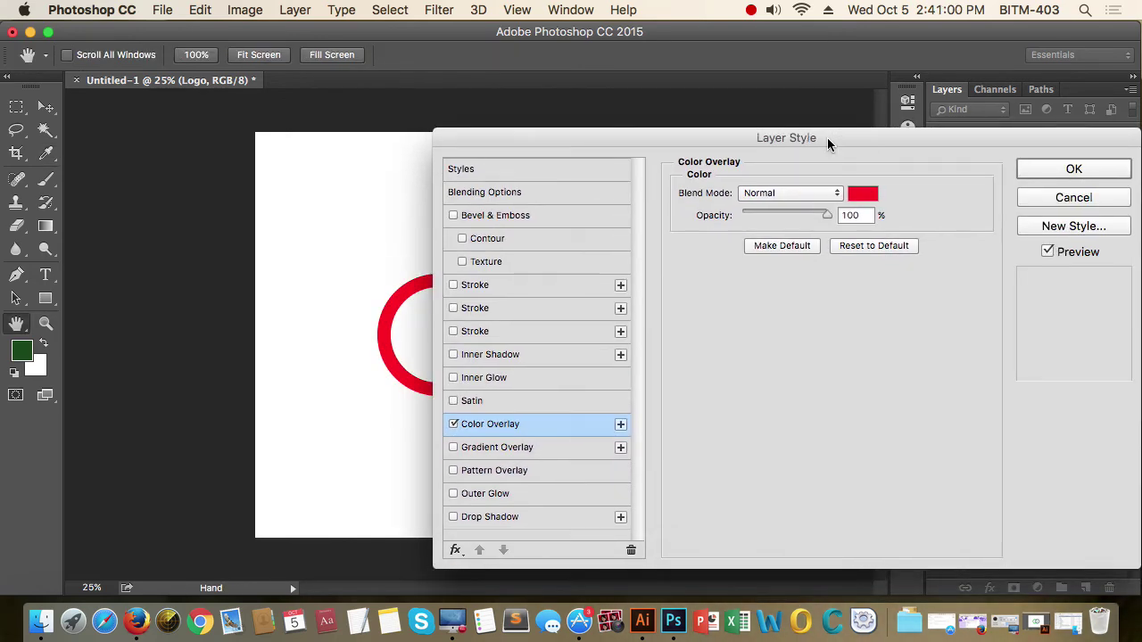
click(1073, 198)
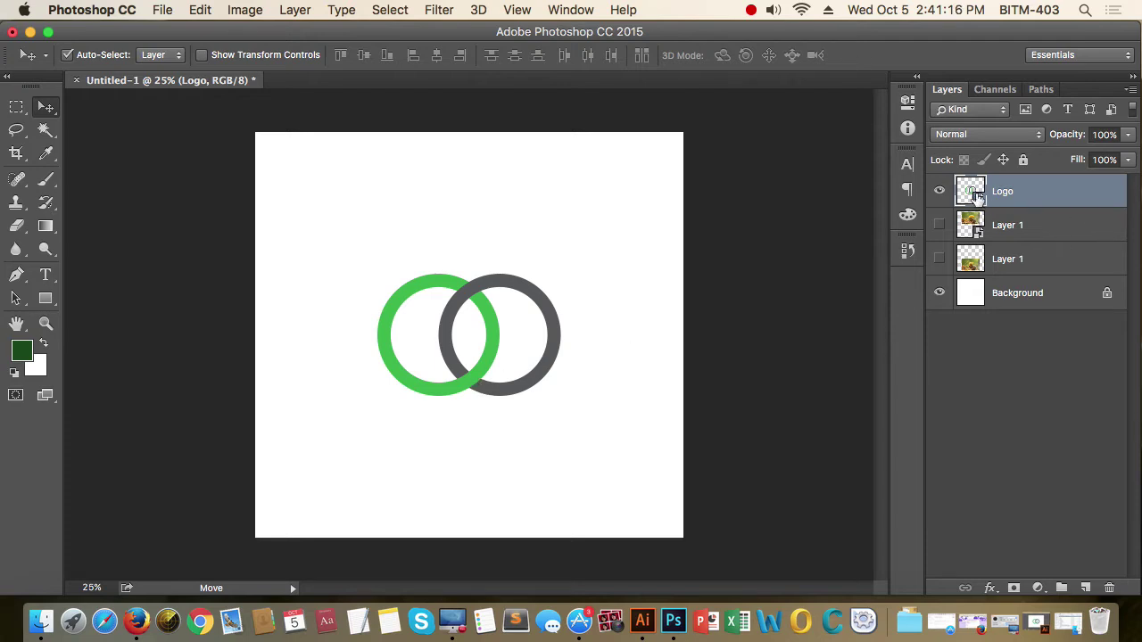
Switch to Vector Smart Object.ai in Illustrator and draw a flat white ellipse across the middle of the rings' overlap.
key(super+Tab)
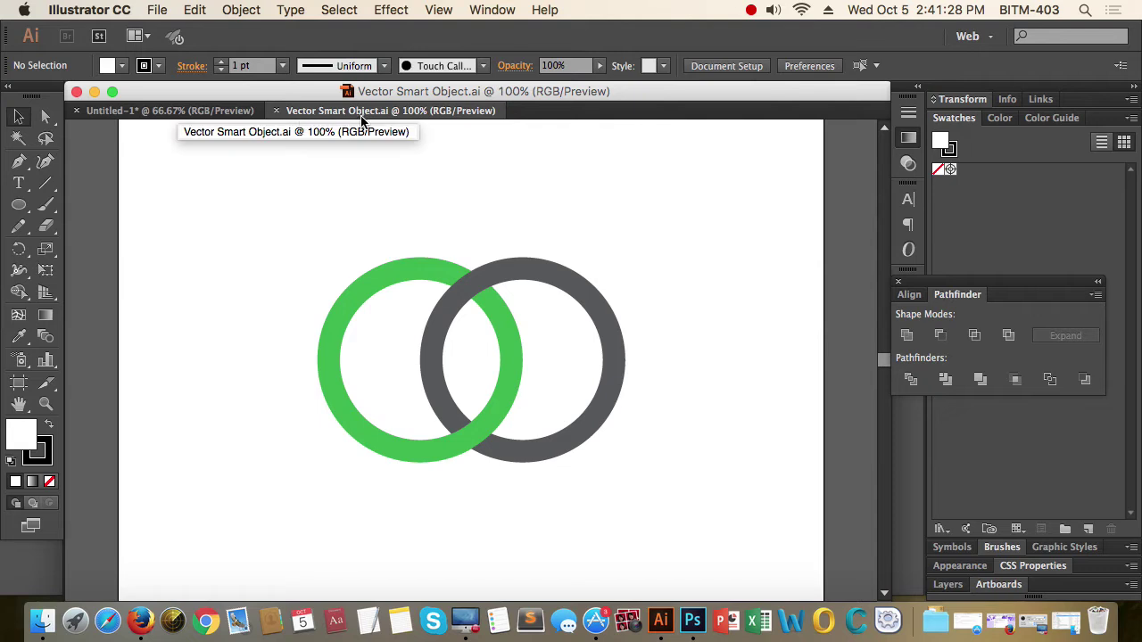
click(603, 309)
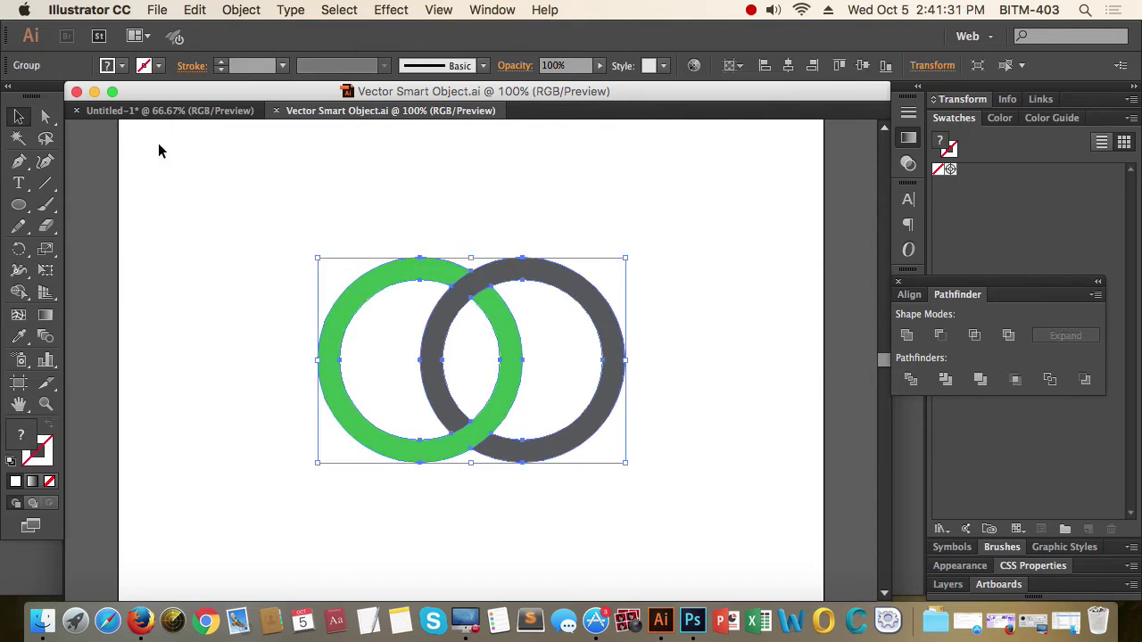
click(45, 117)
click(237, 213)
click(19, 205)
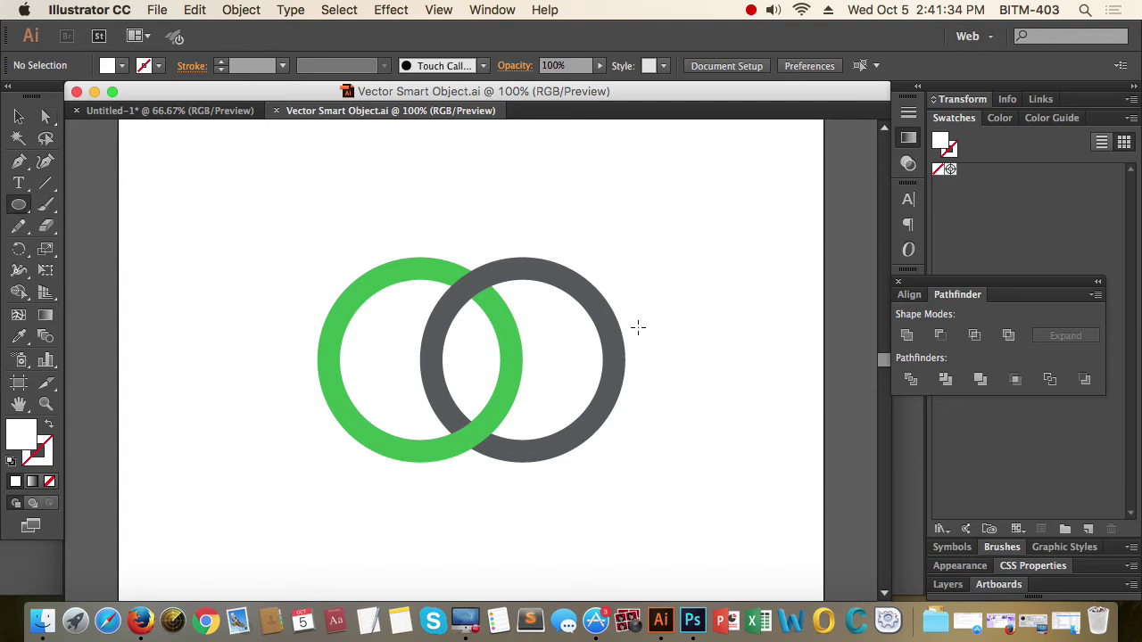
drag(401, 348, 543, 376)
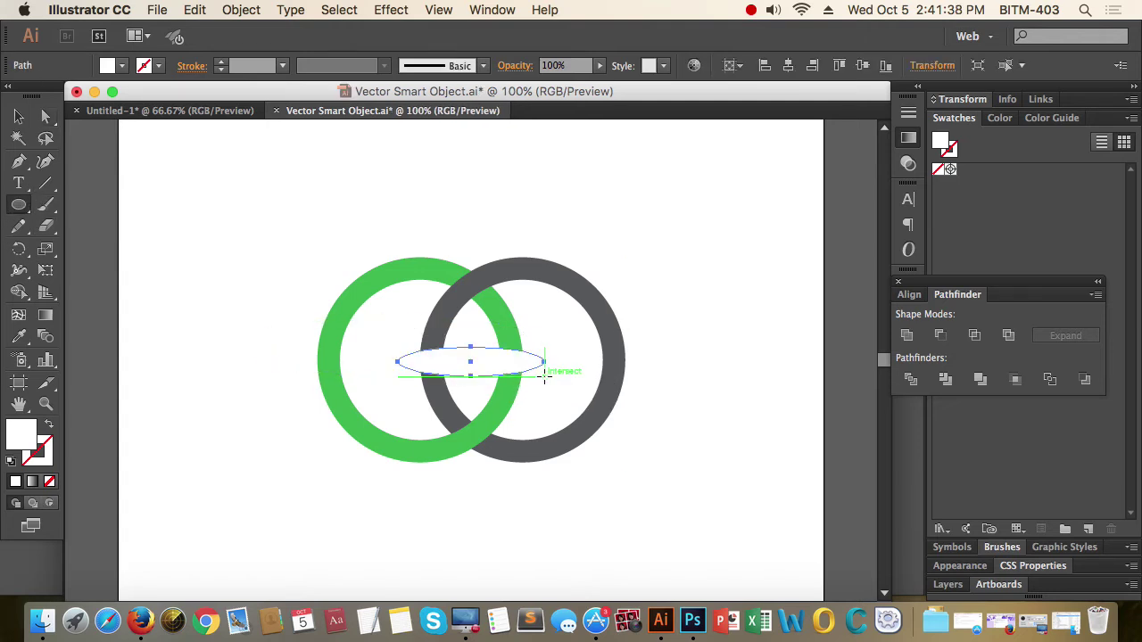
Cut the rings along the ellipse with Divide Objects Below and select the resulting group.
click(19, 117)
click(241, 11)
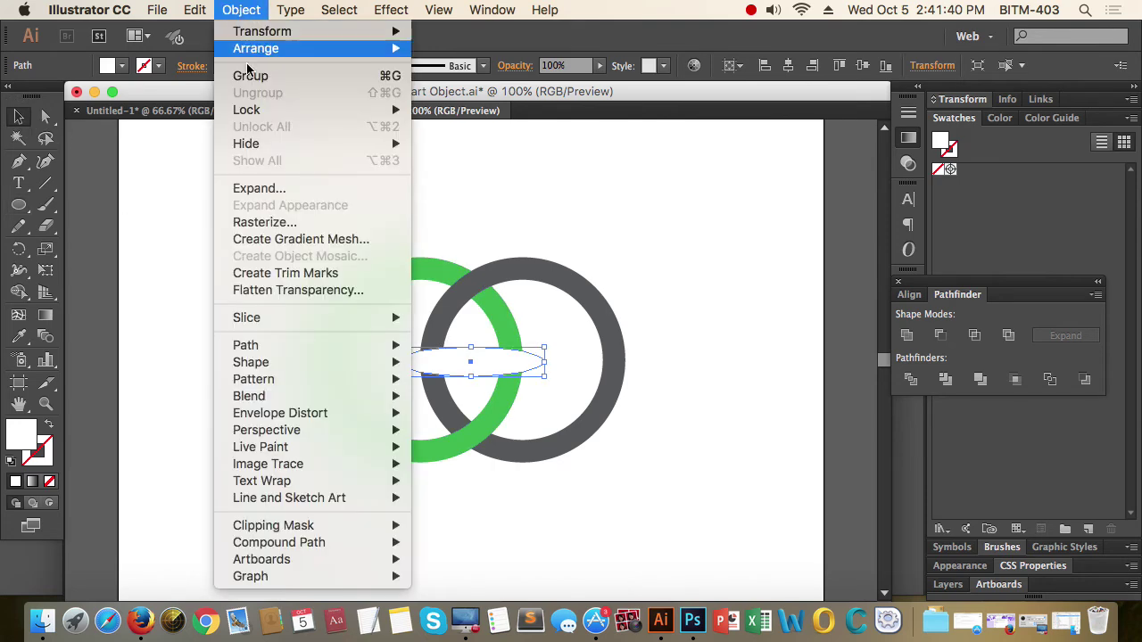
mouse_move(309, 344)
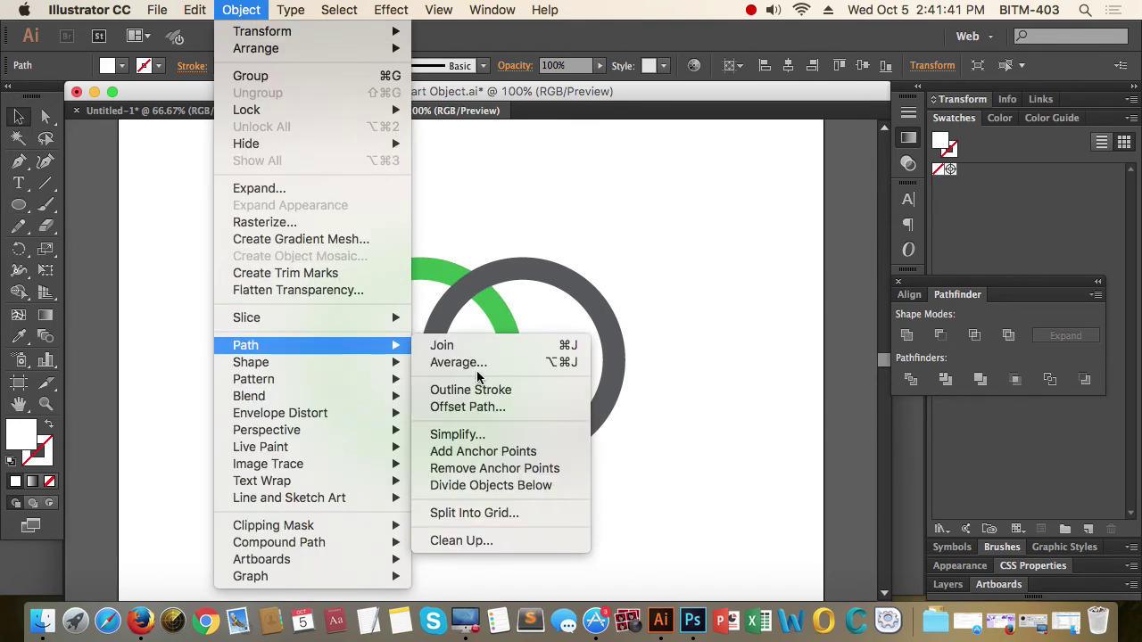
click(527, 485)
click(706, 459)
click(594, 402)
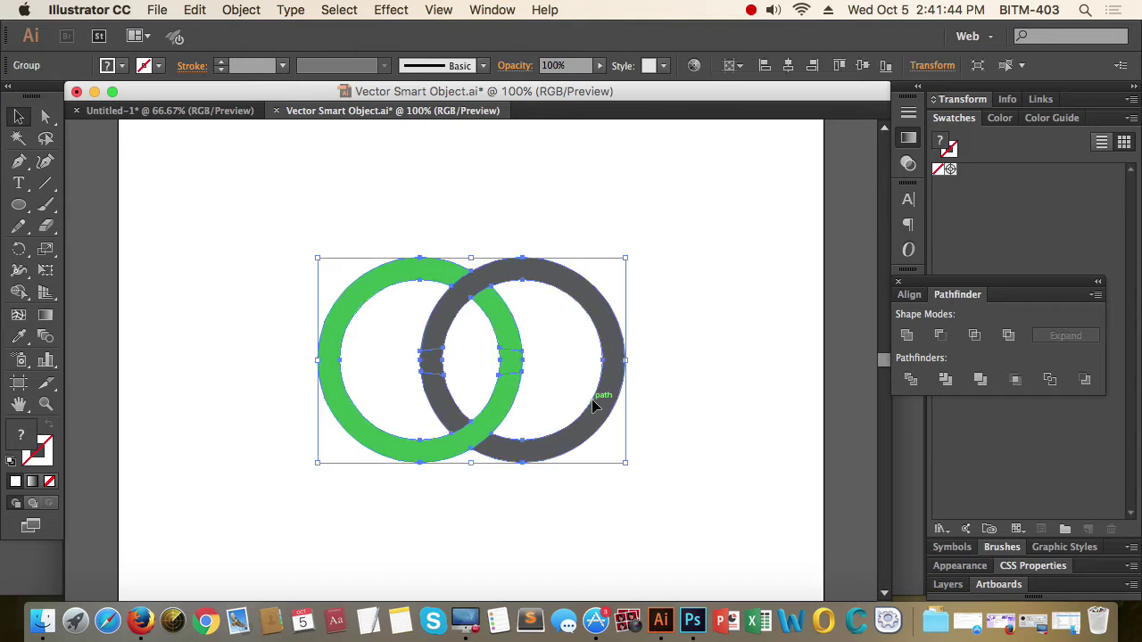
Delete the small cut pieces of the green and gray rings and save Vector Smart Object.ai.
click(46, 116)
drag(515, 350, 545, 376)
key(Delete)
click(438, 358)
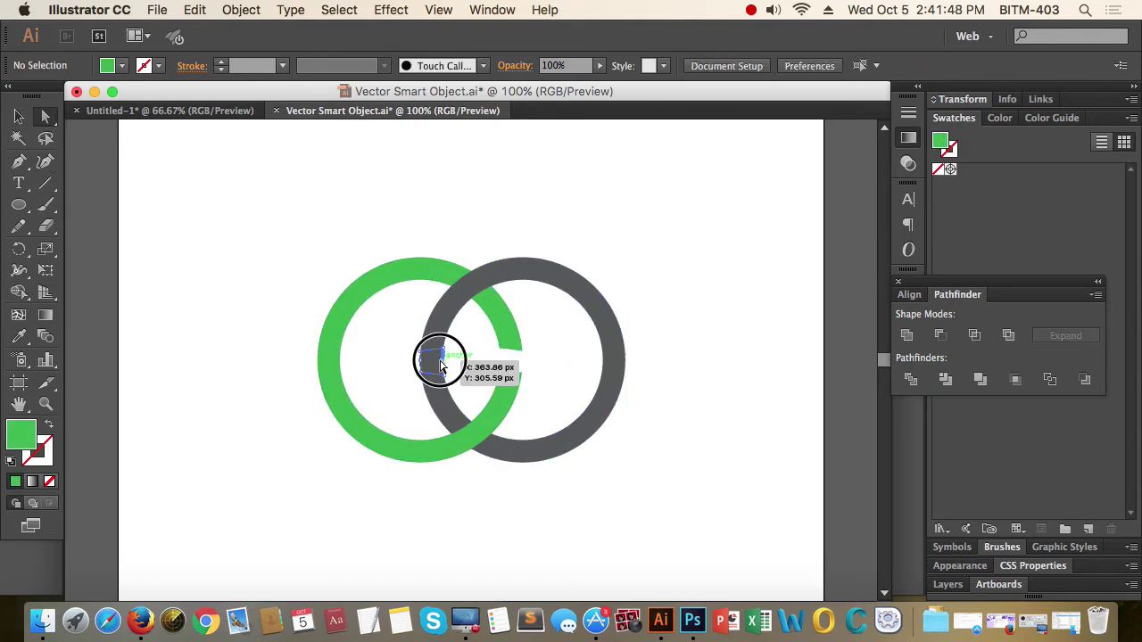
key(Delete)
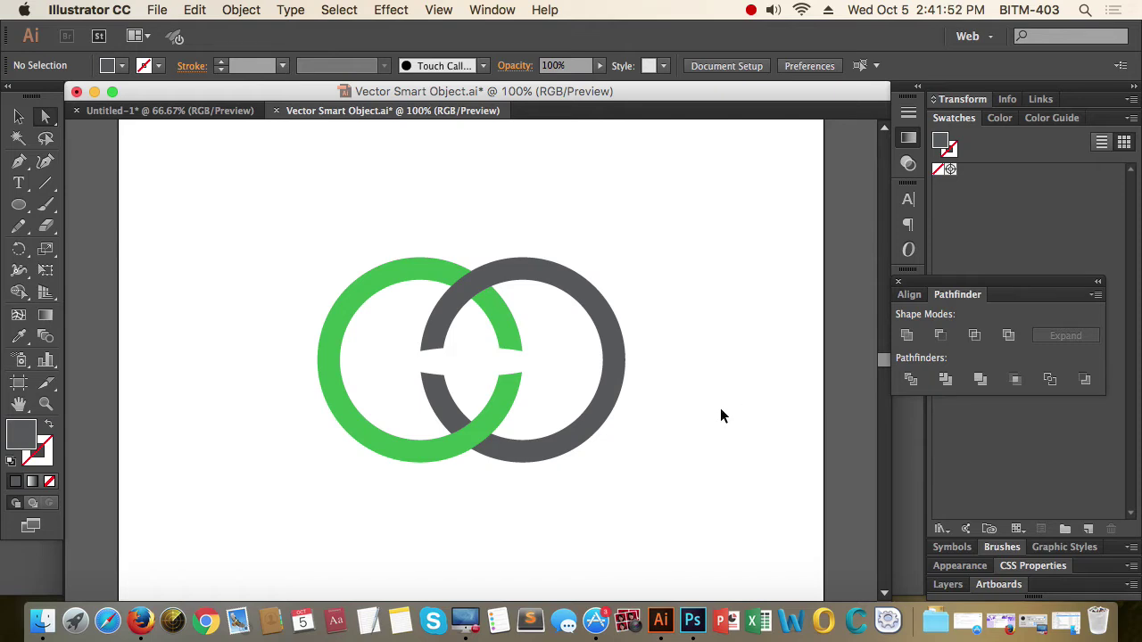
key(super+s)
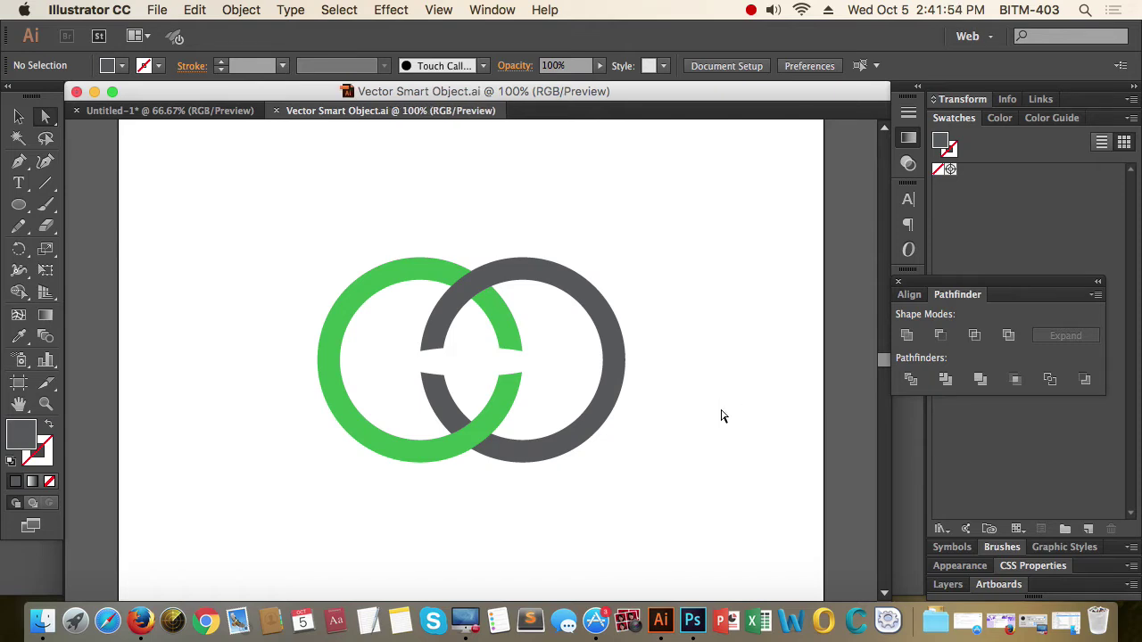
Close Vector Smart Object.ai in Illustrator and switch back to the Untitled-1 document in Photoshop.
key(super+w)
click(740, 399)
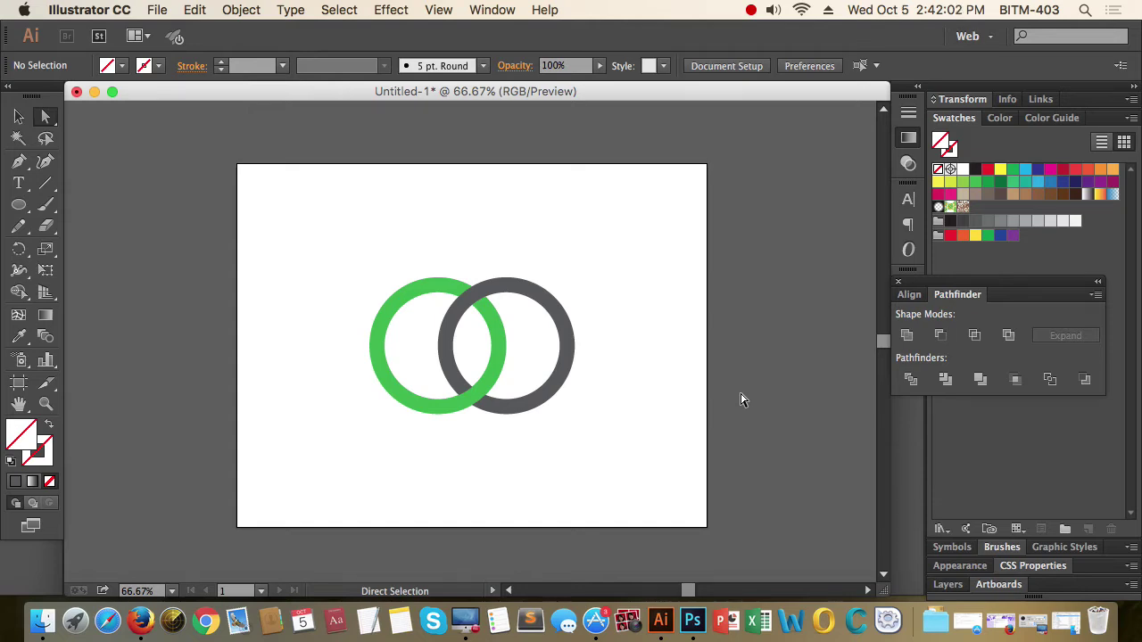
key(v)
key(super+Tab)
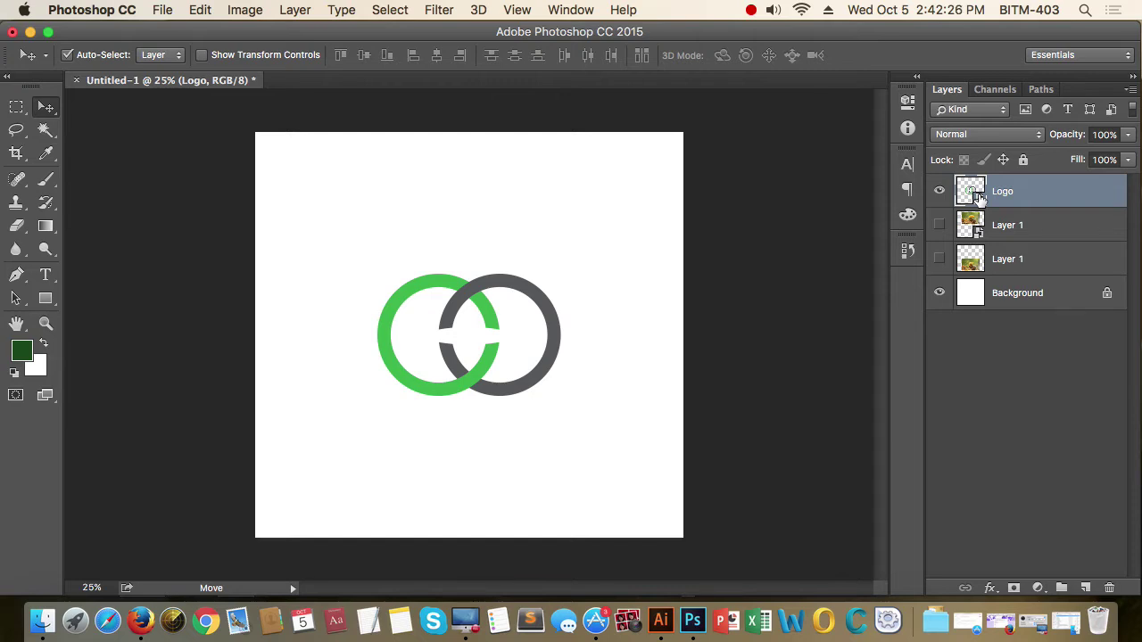
Hide the Logo layer, show the squirrel photo smart object and open its contents for editing.
click(939, 191)
click(939, 225)
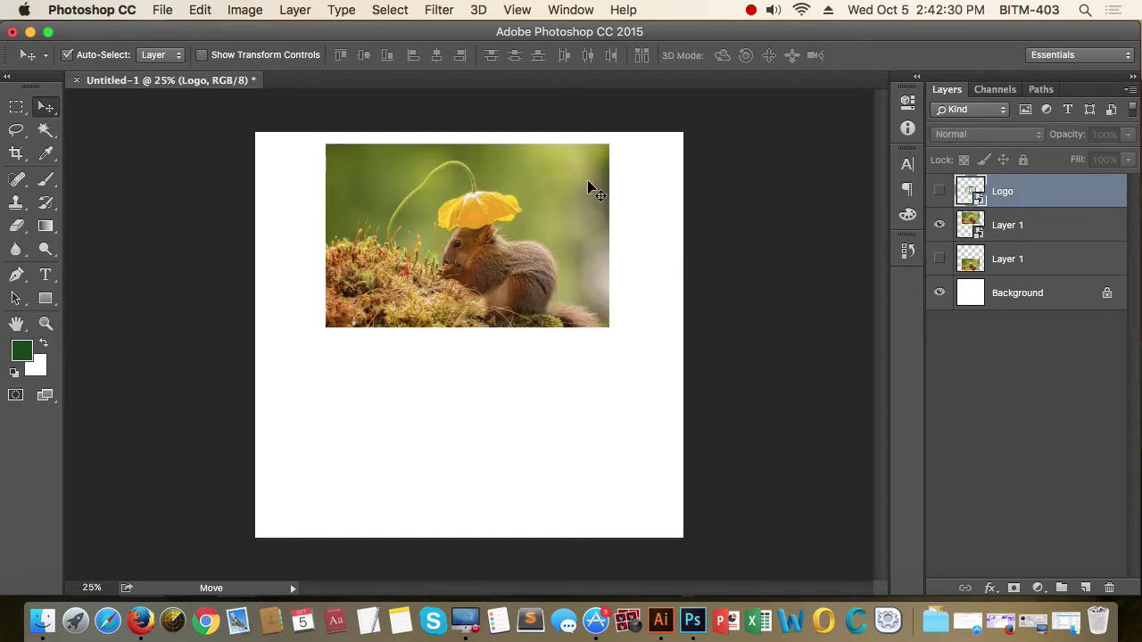
click(980, 243)
click(980, 239)
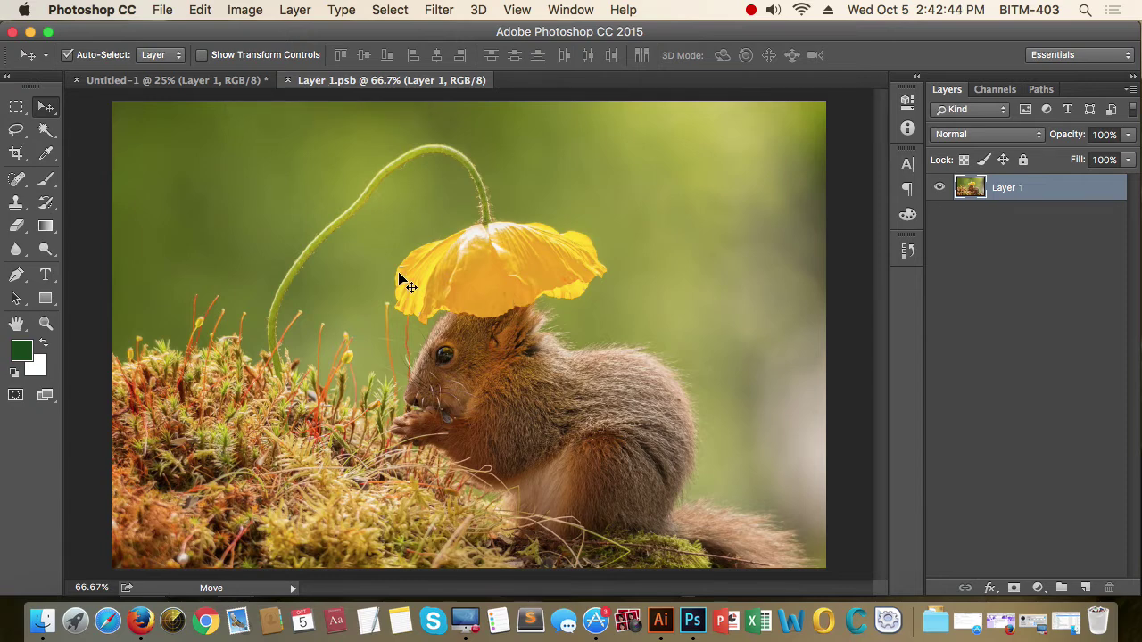
Add a new layer to Layer 1.psb and fill a tall dark green rectangle over the blurred background behind the squirrel.
key(super+minus)
click(1085, 587)
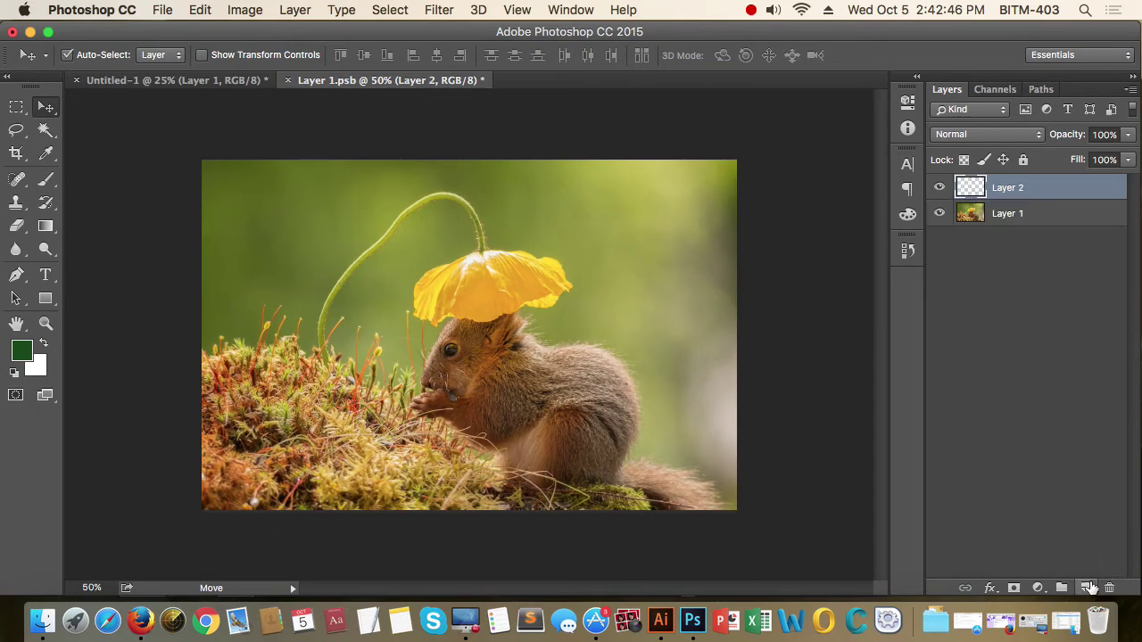
key(m)
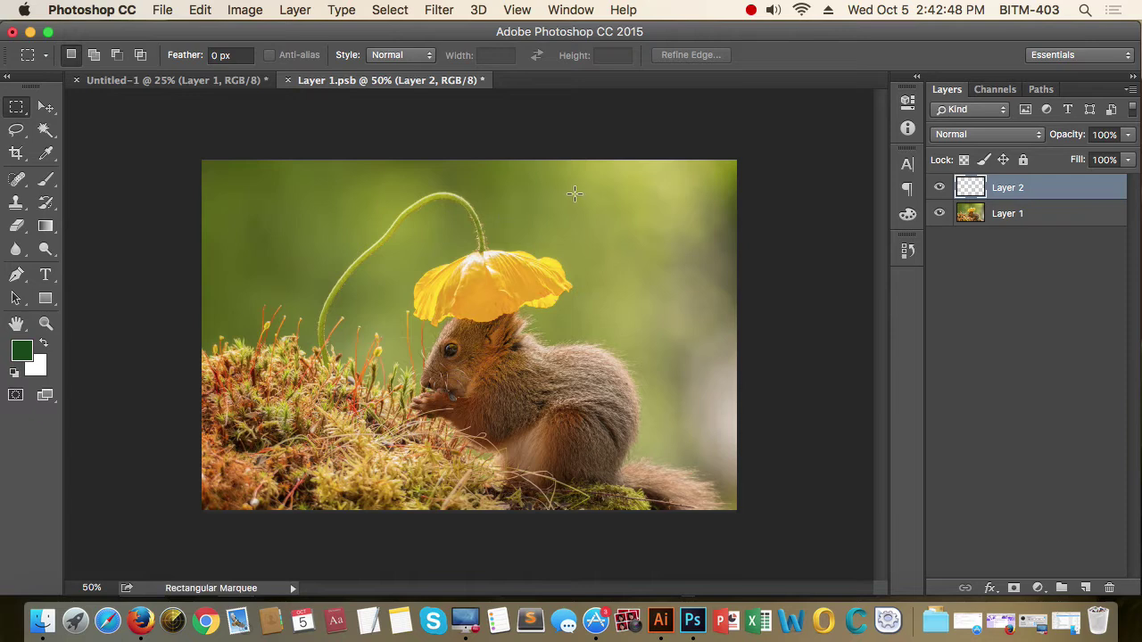
drag(613, 182, 676, 423)
key(alt+BackSpace)
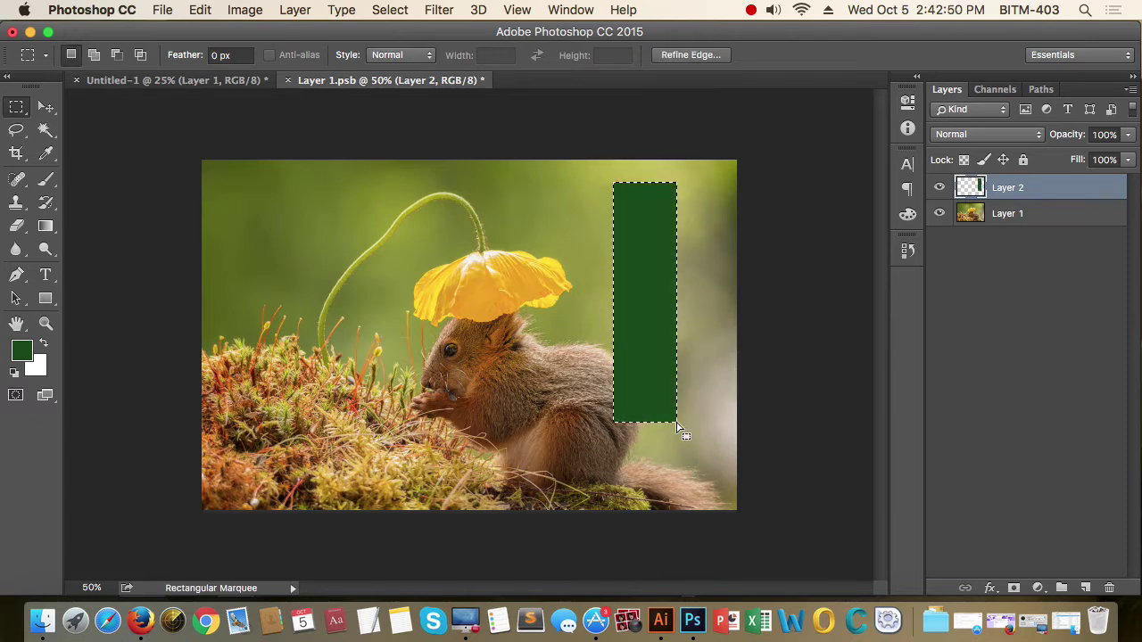
Deselect the rectangle, then save and close Layer 1.psb.
key(super+d)
key(super+s)
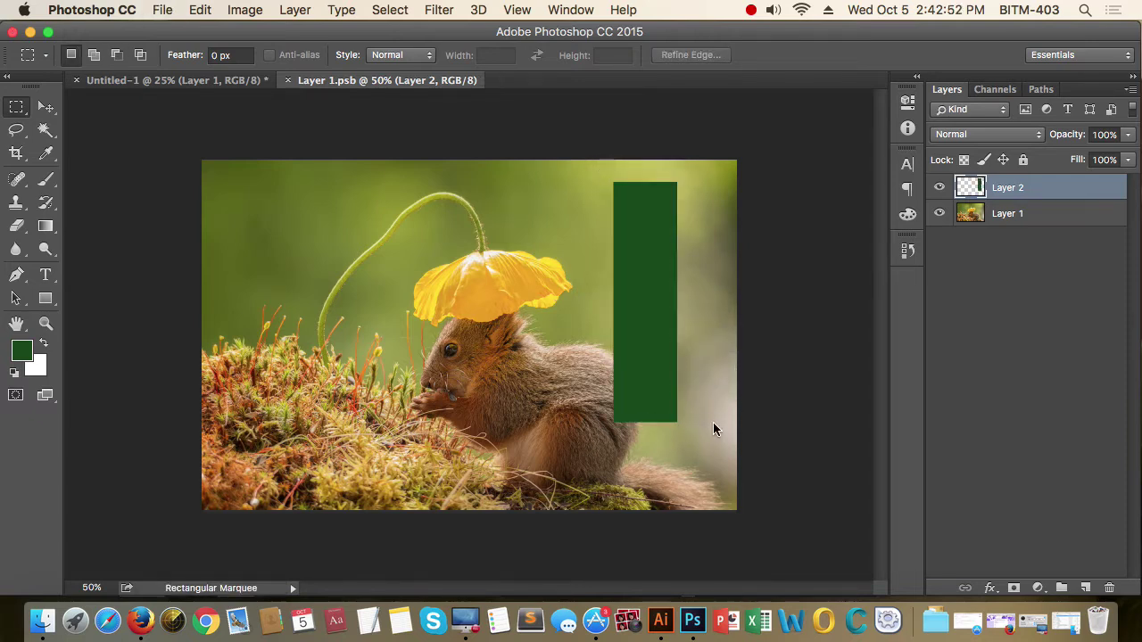
key(super+w)
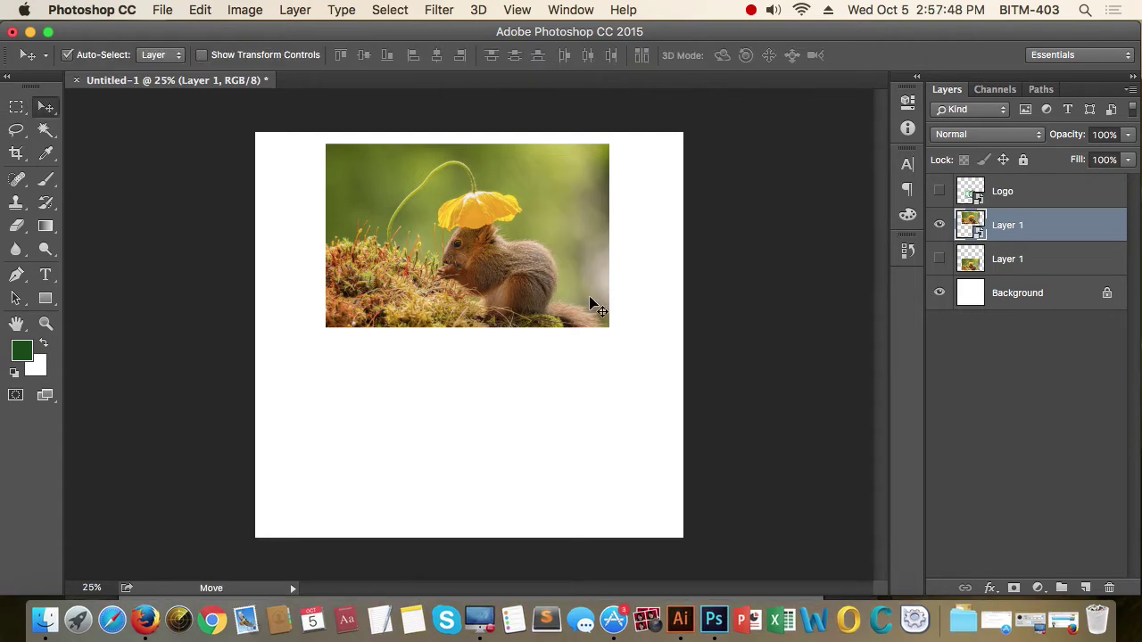
Duplicate the squirrel photo smart object and shrink the copy into the bottom-right corner of the canvas.
click(442, 239)
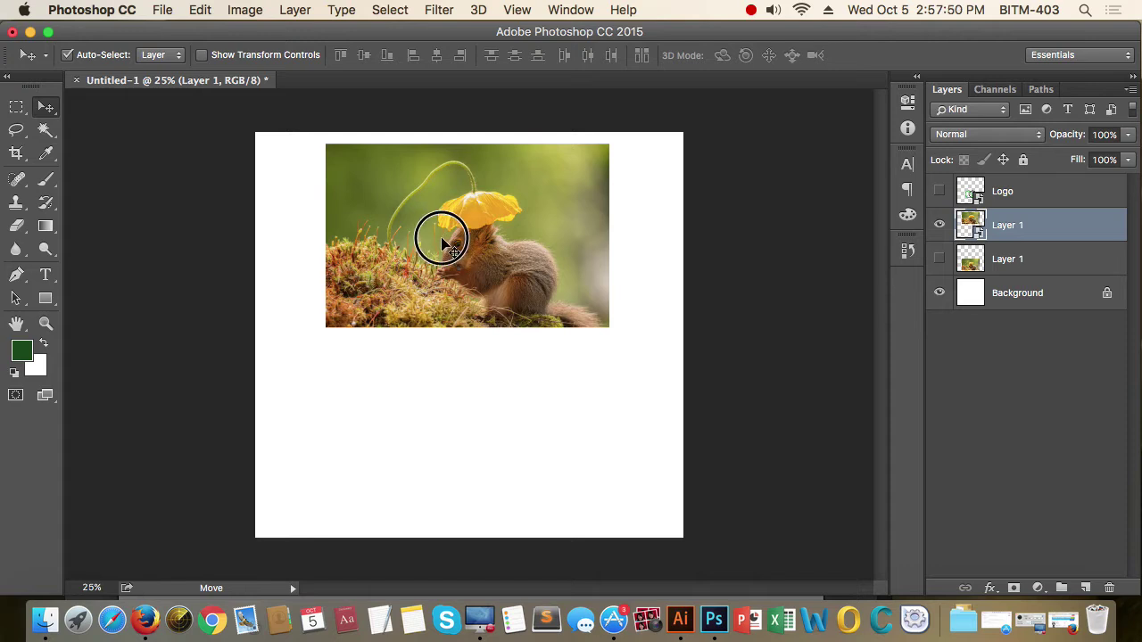
drag(444, 240, 496, 413)
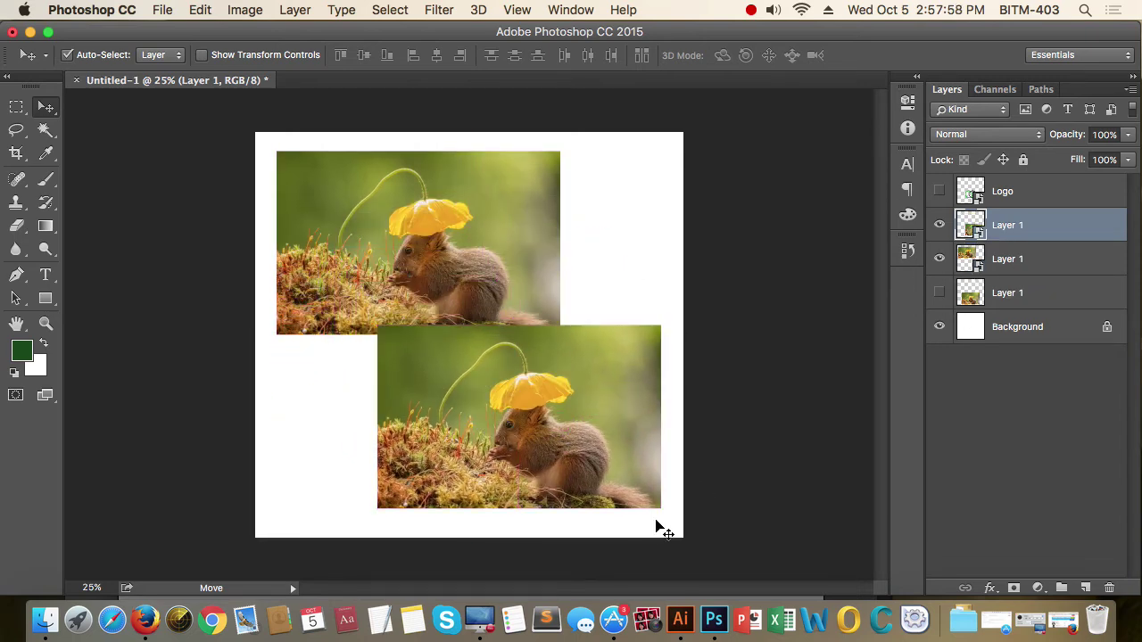
key(super+t)
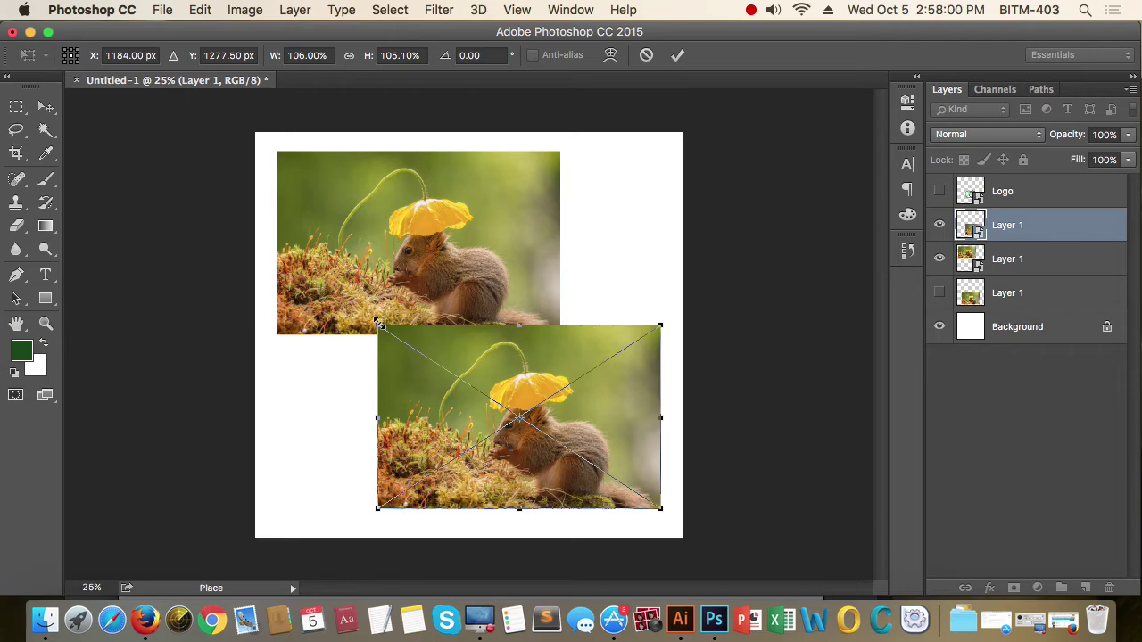
drag(377, 327, 534, 428)
drag(585, 489, 594, 506)
key(Return)
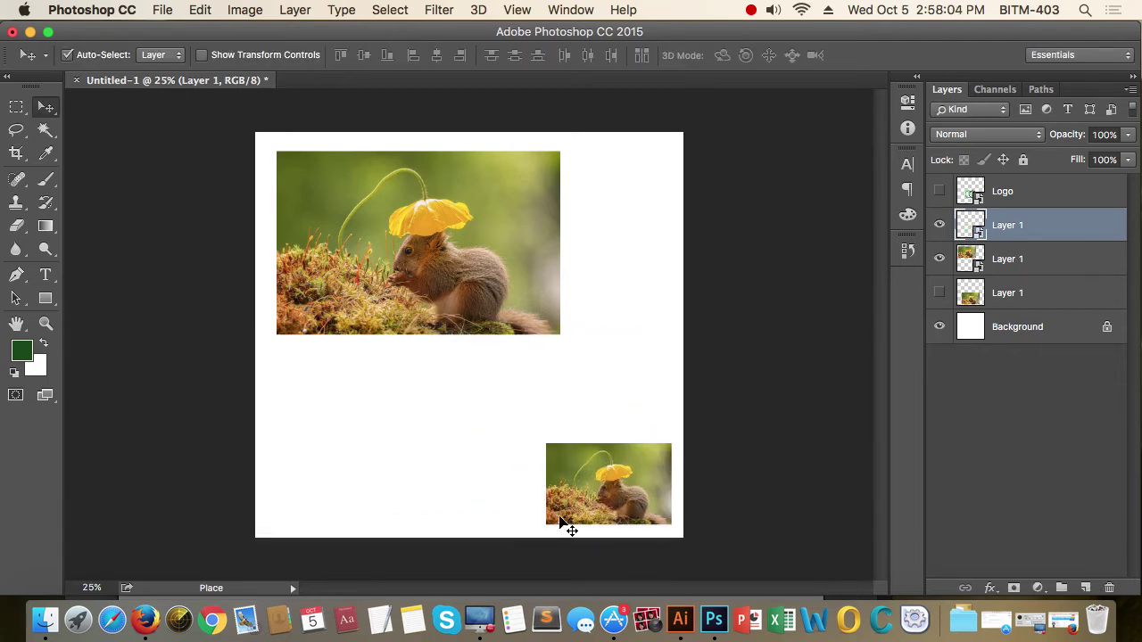
Move the large squirrel photo close to the top-left corner of the canvas, leaving a small margin.
click(1027, 264)
mouse_move(436, 269)
mouse_down()
mouse_move(422, 248)
mouse_move(425, 258)
mouse_up()
key(shift+Up)
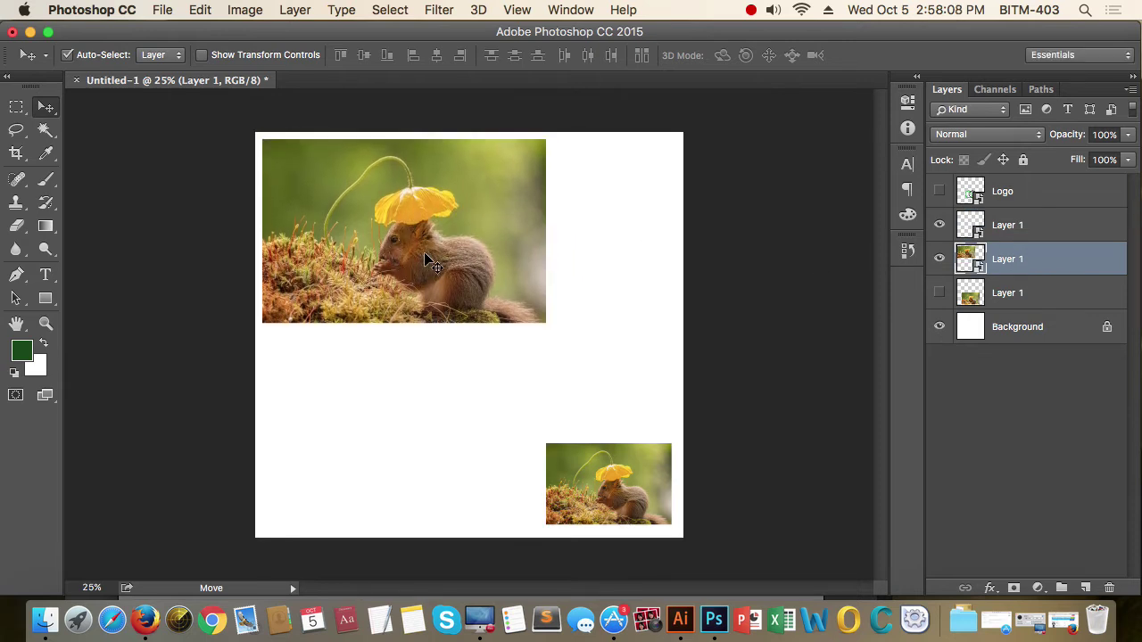
key(shift+Right)
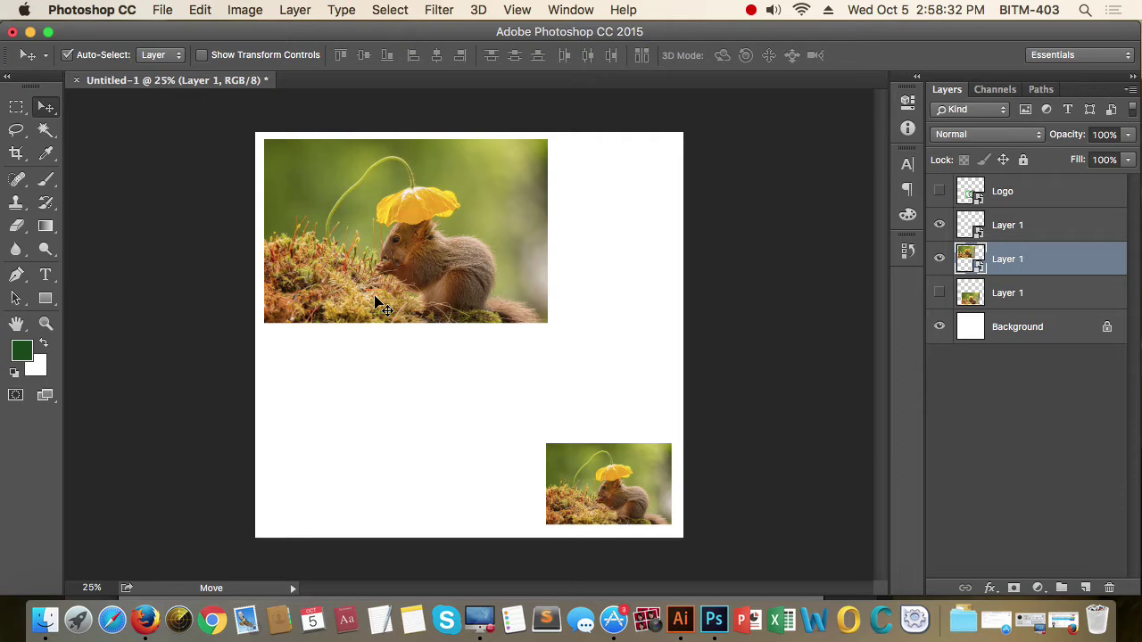
Hide and show the large squirrel photo to check its layer, and select the small copy's layer.
click(939, 259)
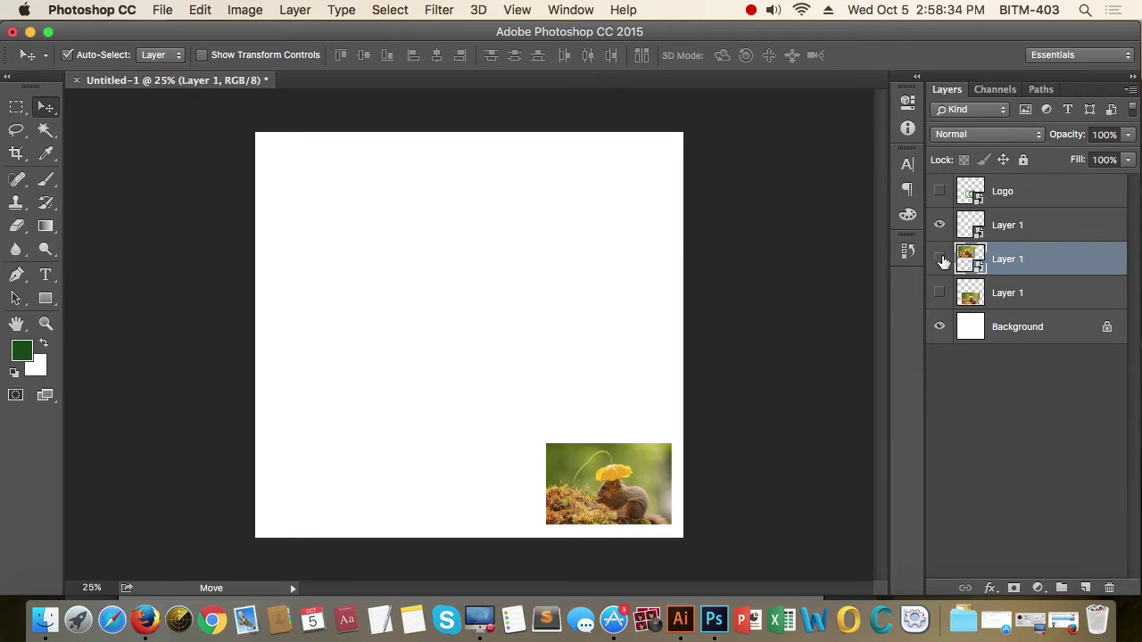
click(940, 259)
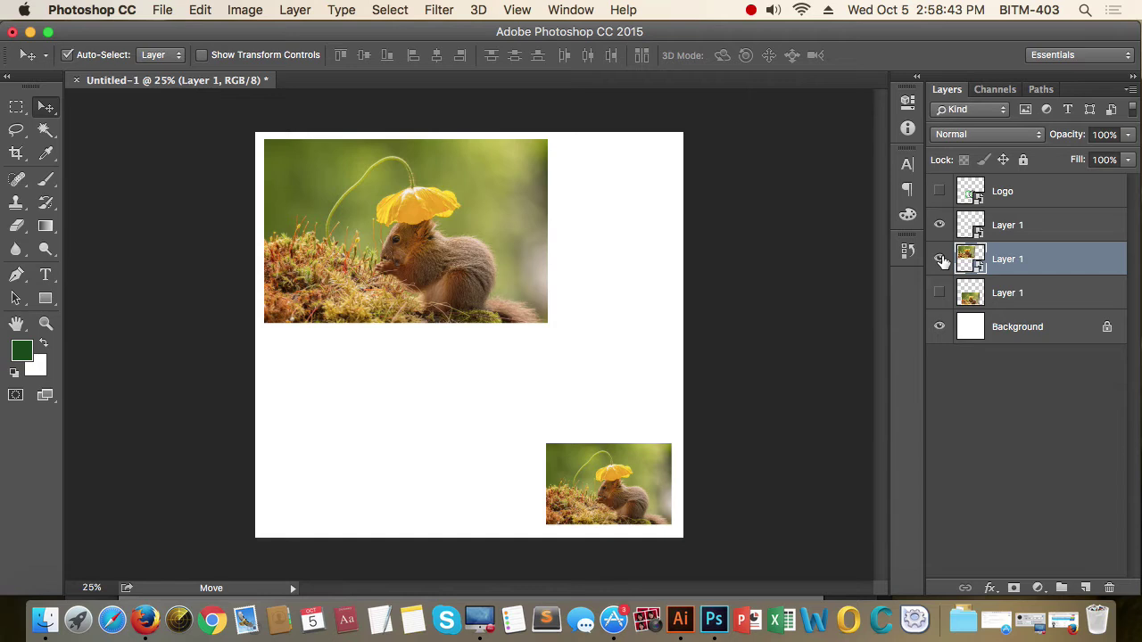
right_click(624, 491)
click(630, 495)
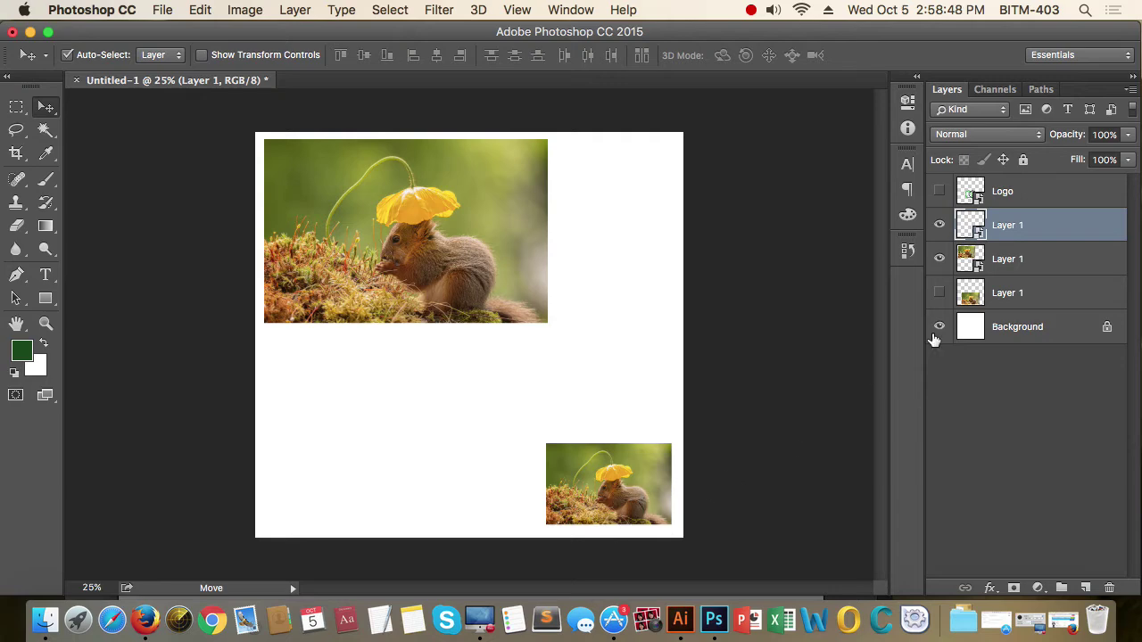
Open the small copy's smart object contents and compare their full size with the scaled-down photo in Untitled-1.
double_click(978, 224)
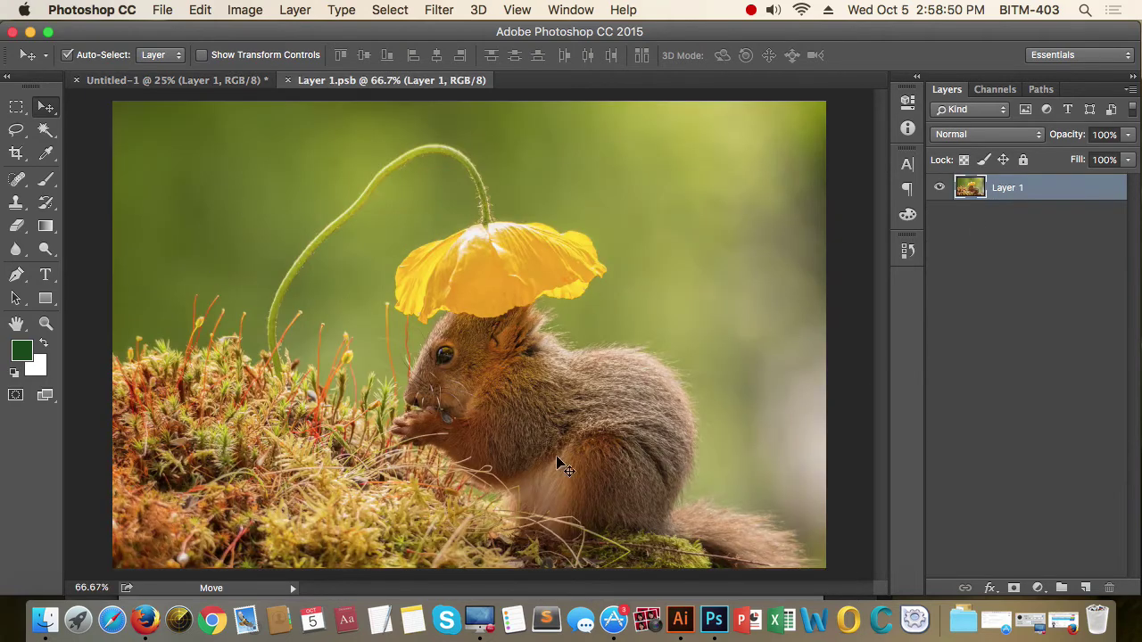
key(super+w)
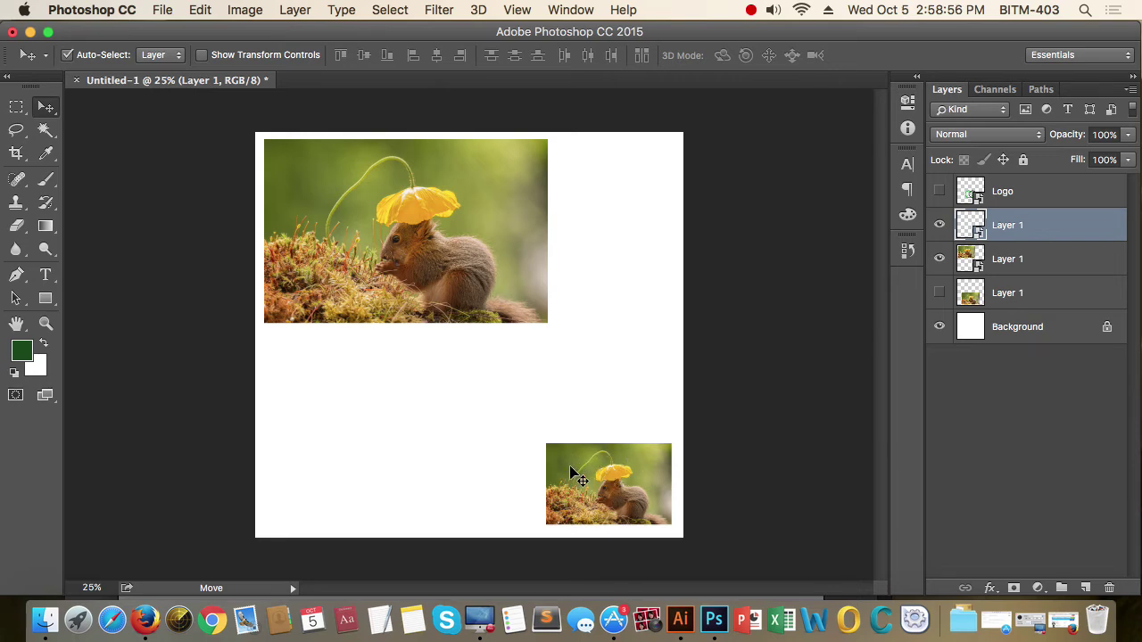
double_click(976, 228)
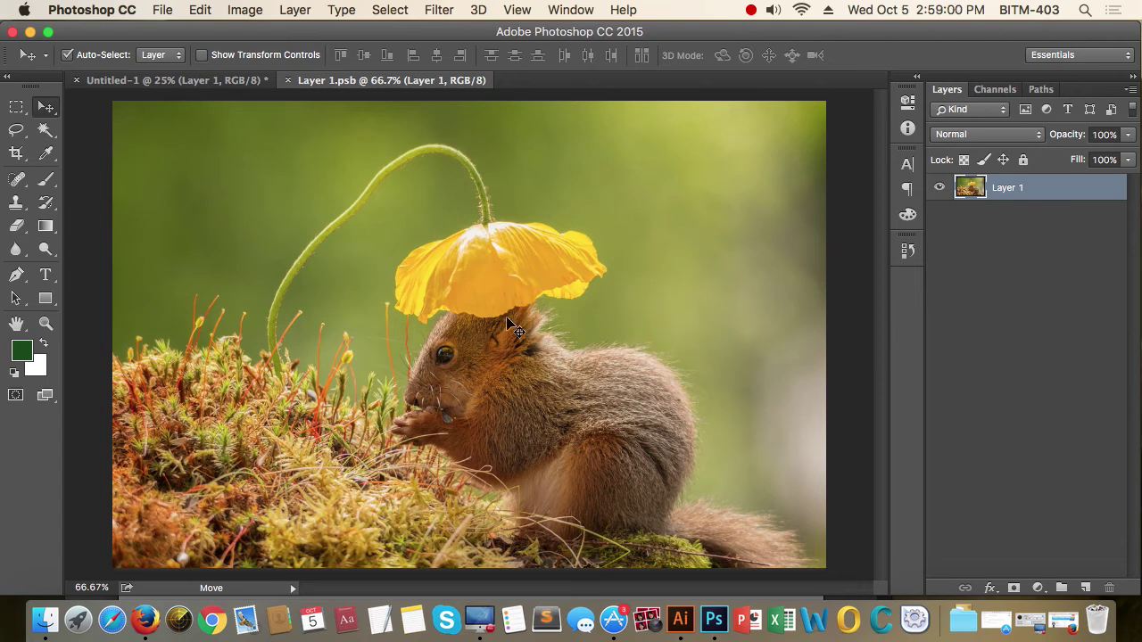
click(242, 83)
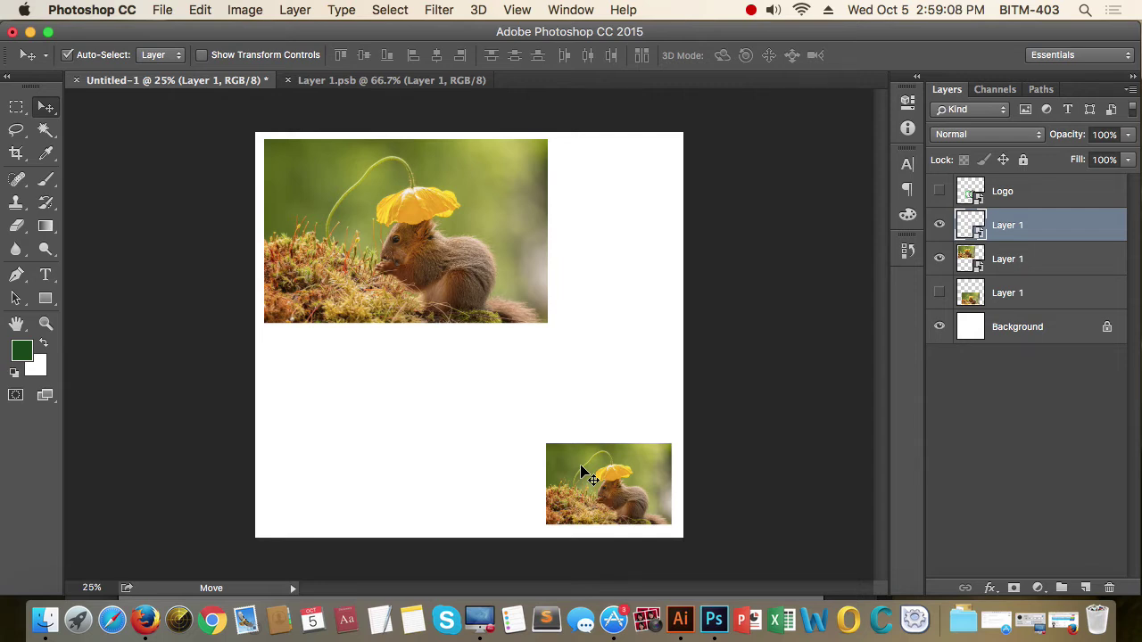
click(417, 79)
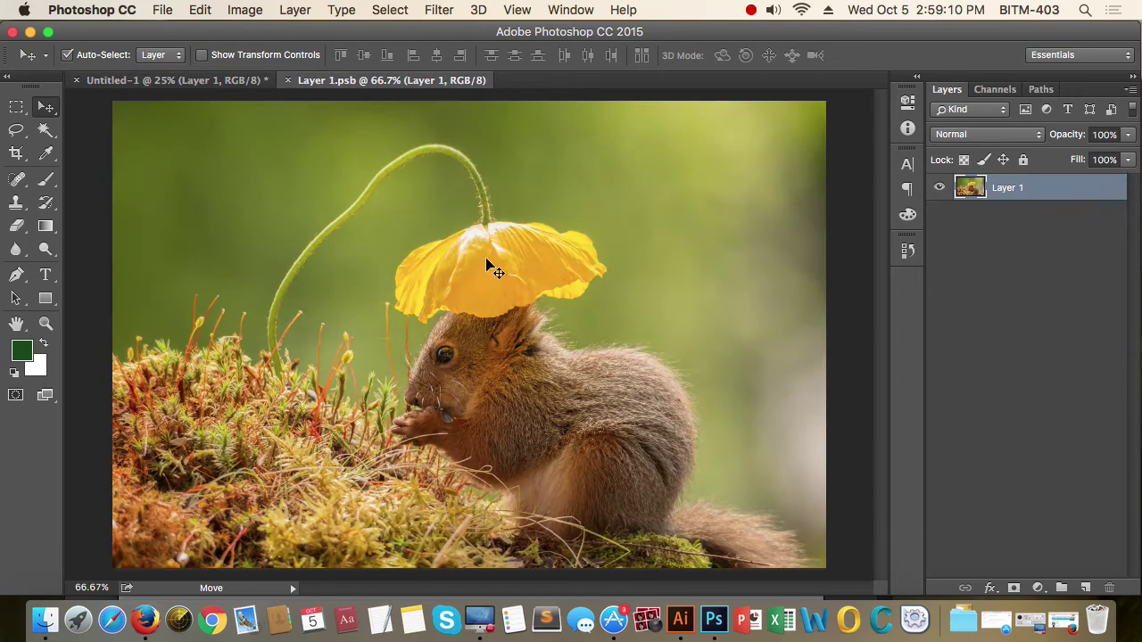
click(191, 77)
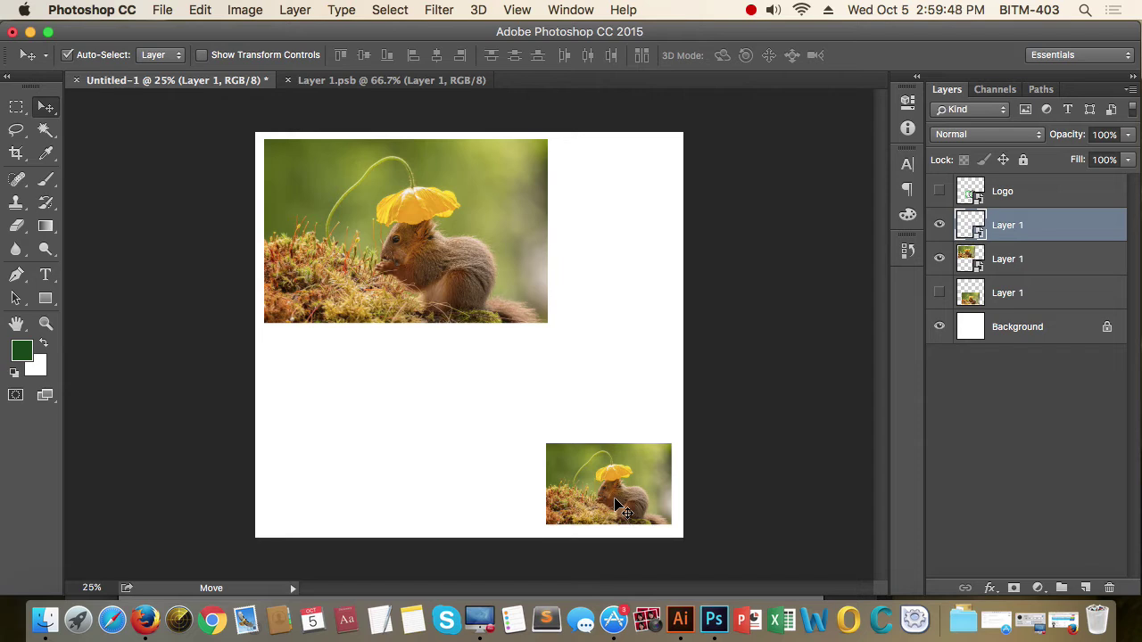
Rasterize the small squirrel photo's smart object layer.
right_click(605, 475)
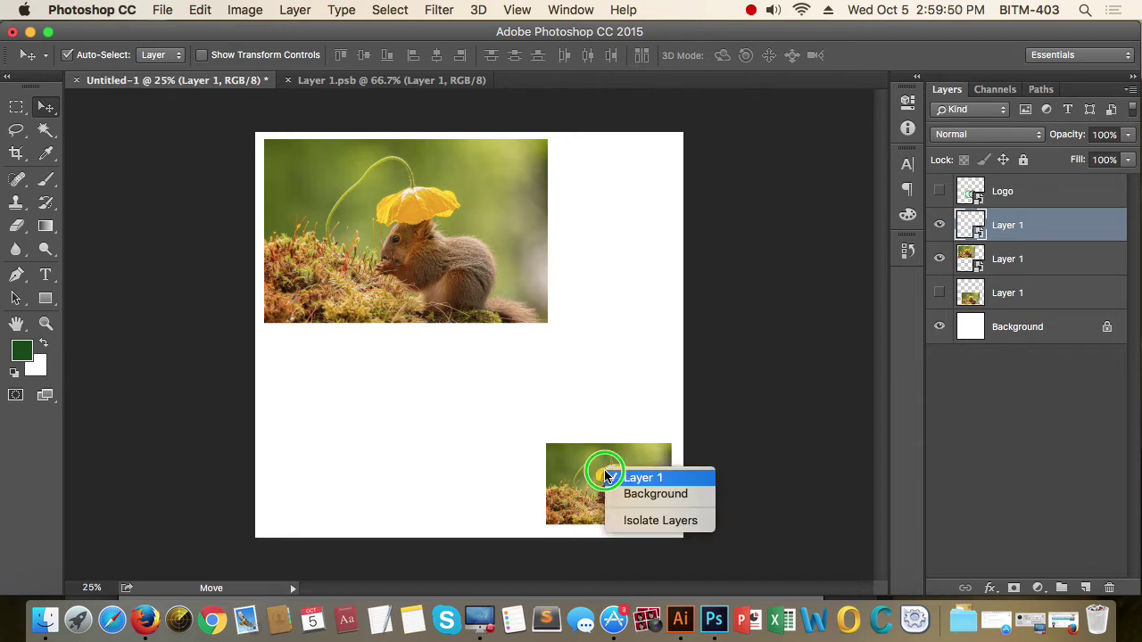
click(612, 473)
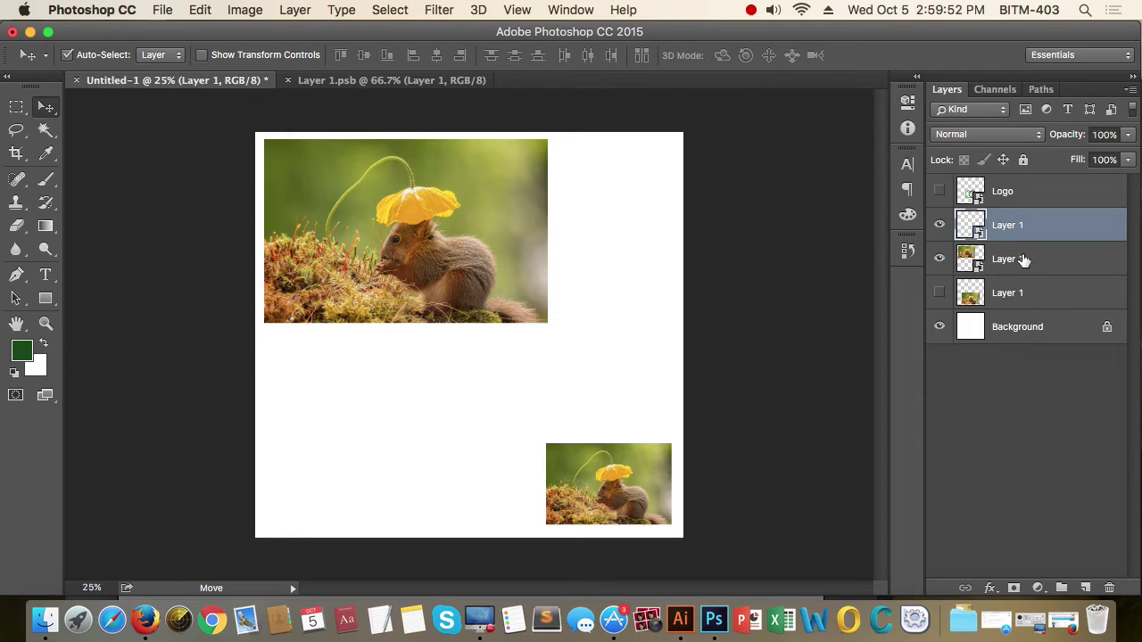
right_click(1006, 230)
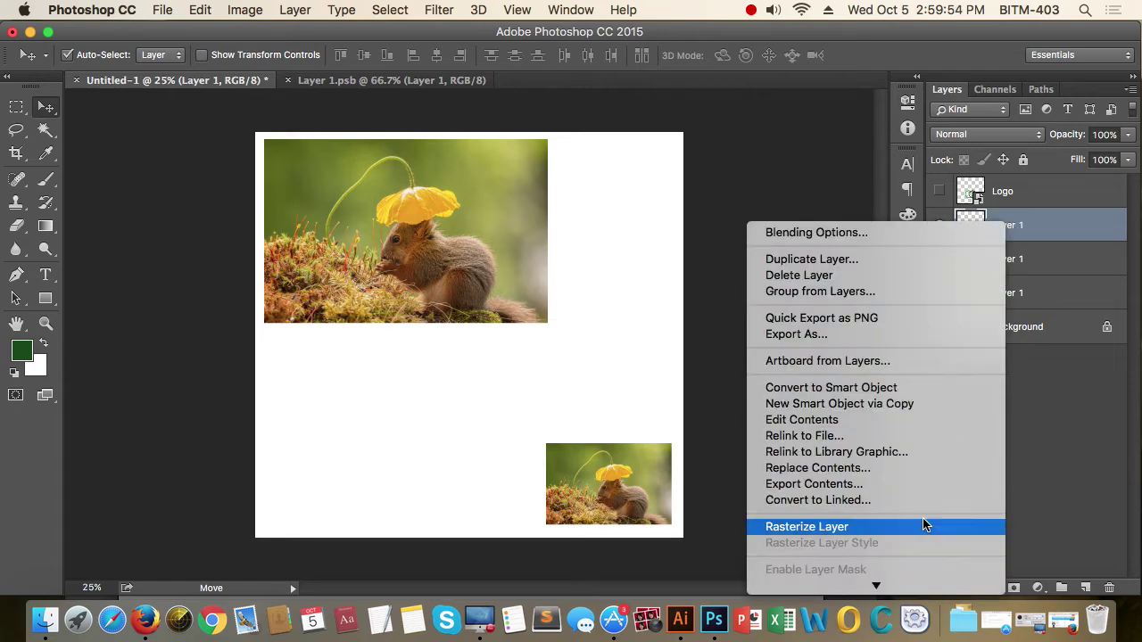
click(883, 528)
Try to open the rasterized small photo's contents from its layer, and cancel the layer style settings.
click(938, 226)
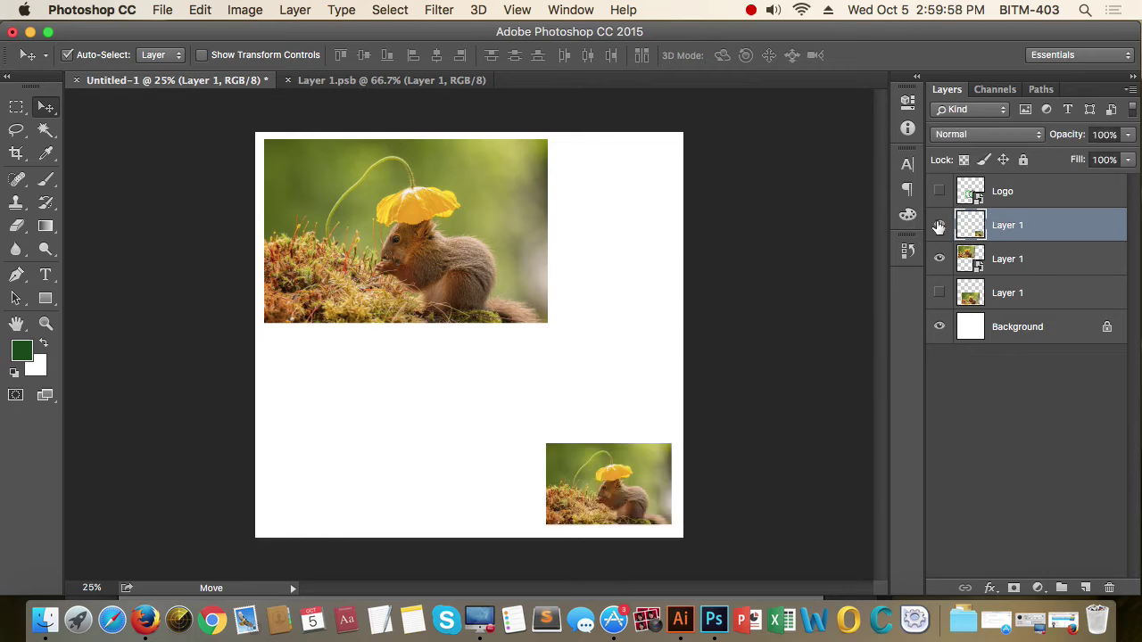
double_click(978, 234)
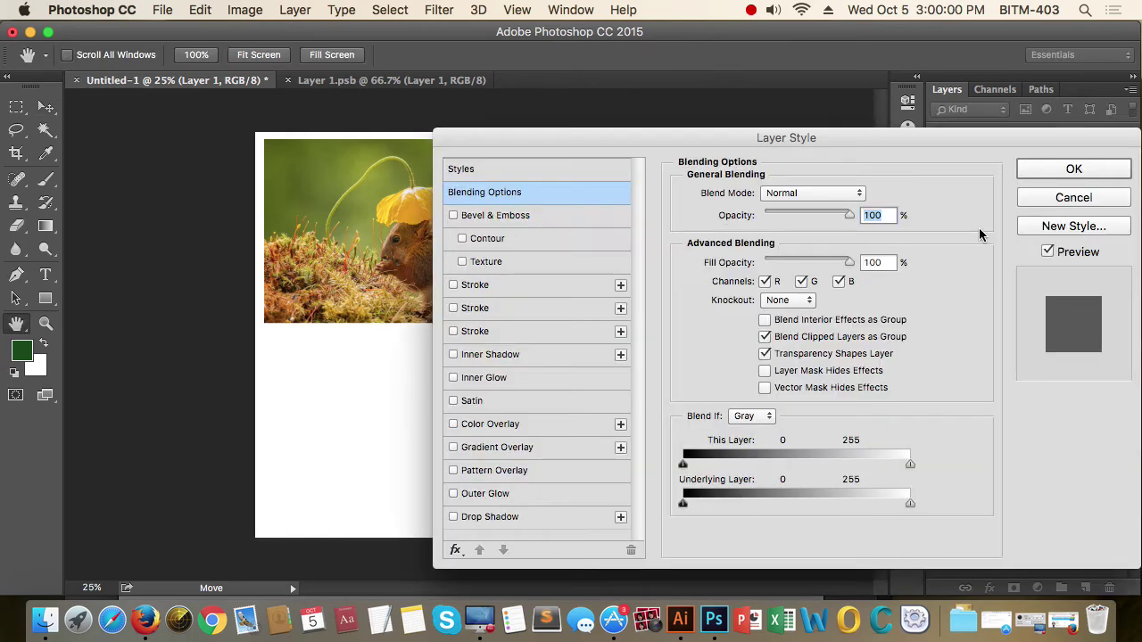
click(1083, 197)
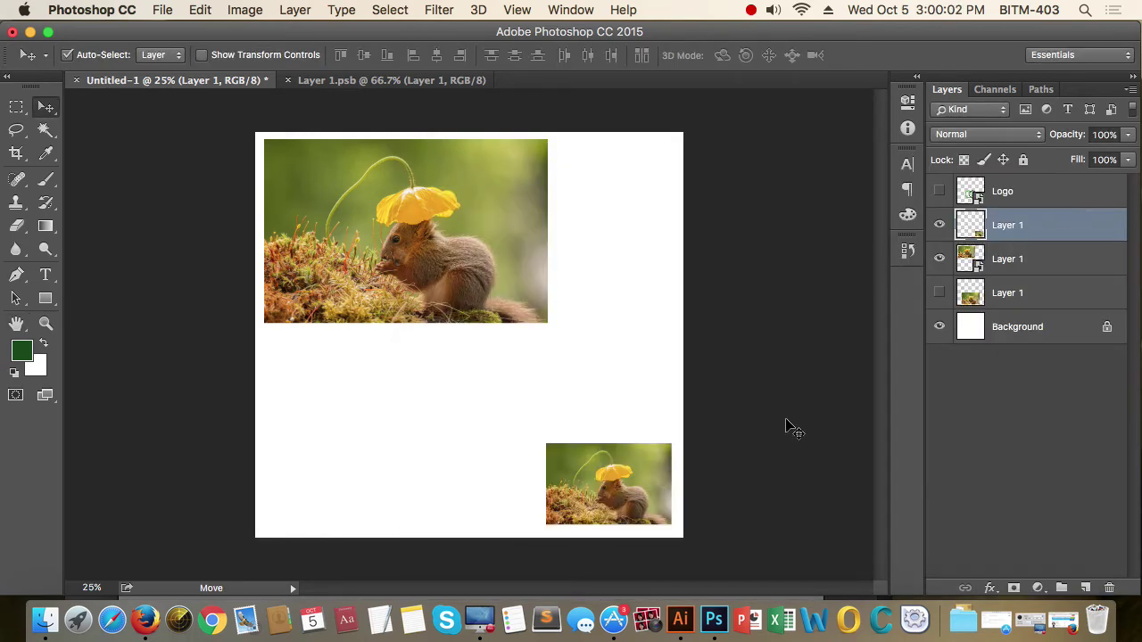
Enlarge the rasterized small photo to about 428% with Free Transform, and undo the enlargement.
key(super+t)
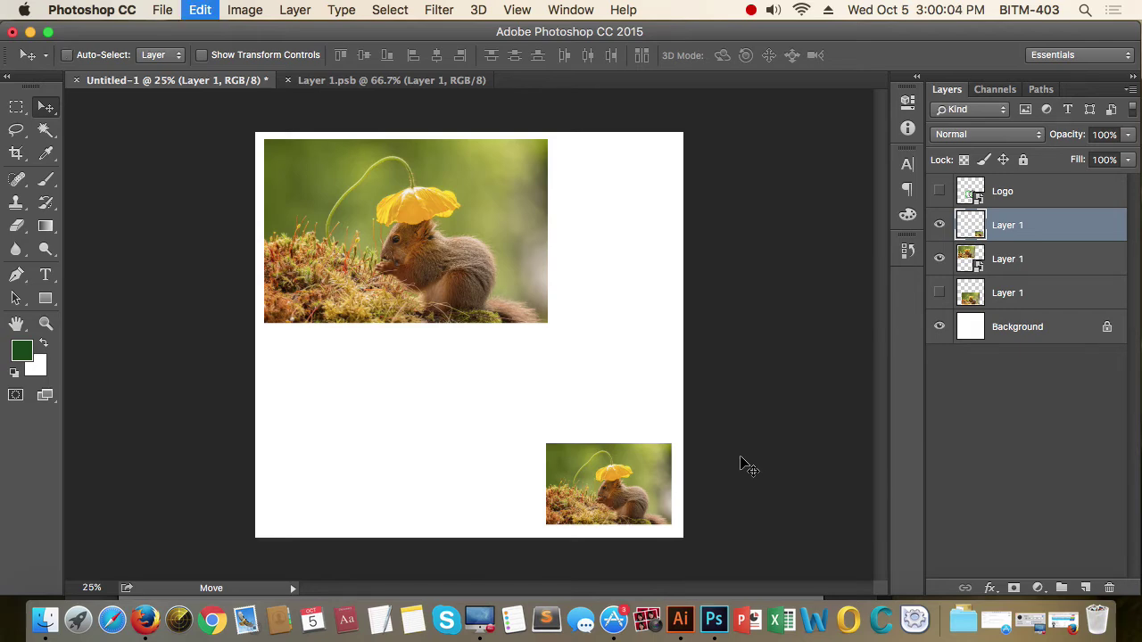
drag(546, 443, 145, 168)
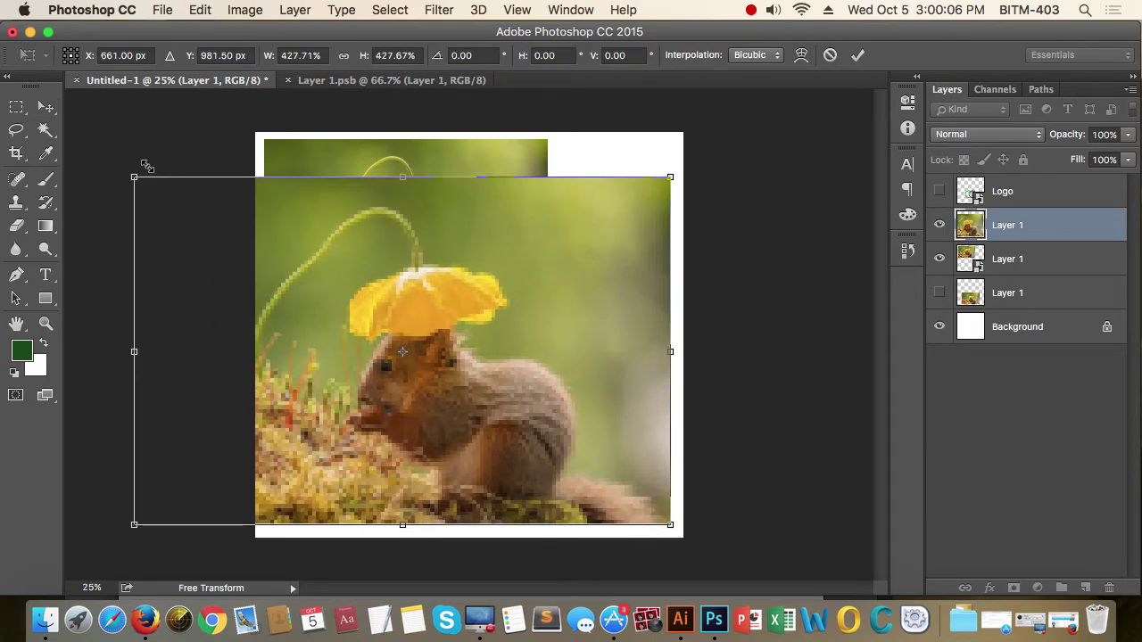
key(Return)
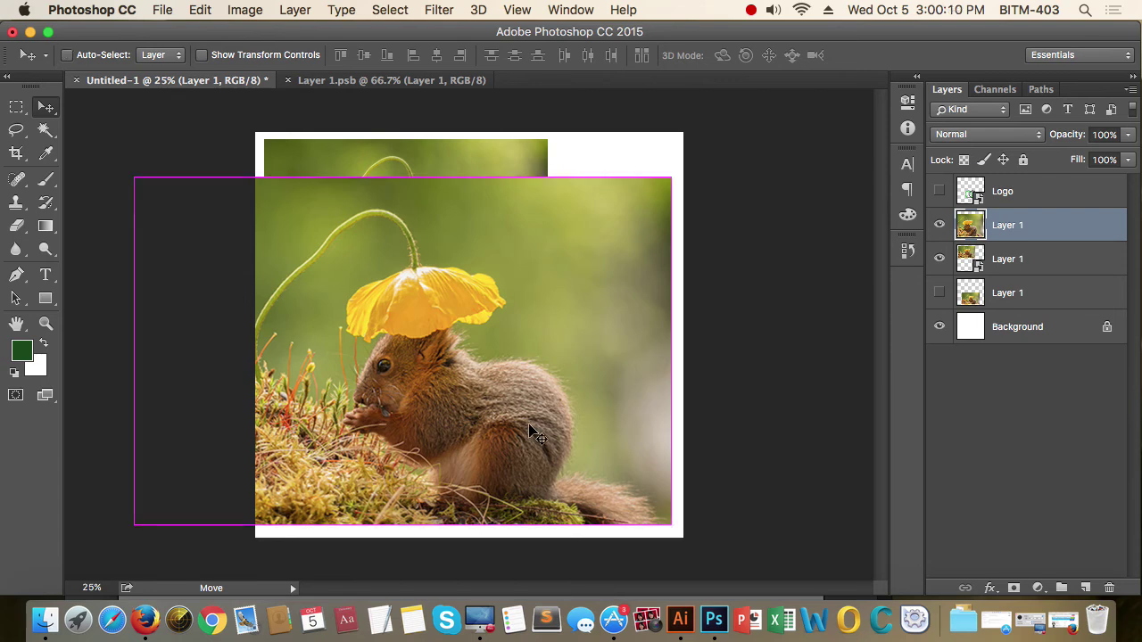
key(super+x)
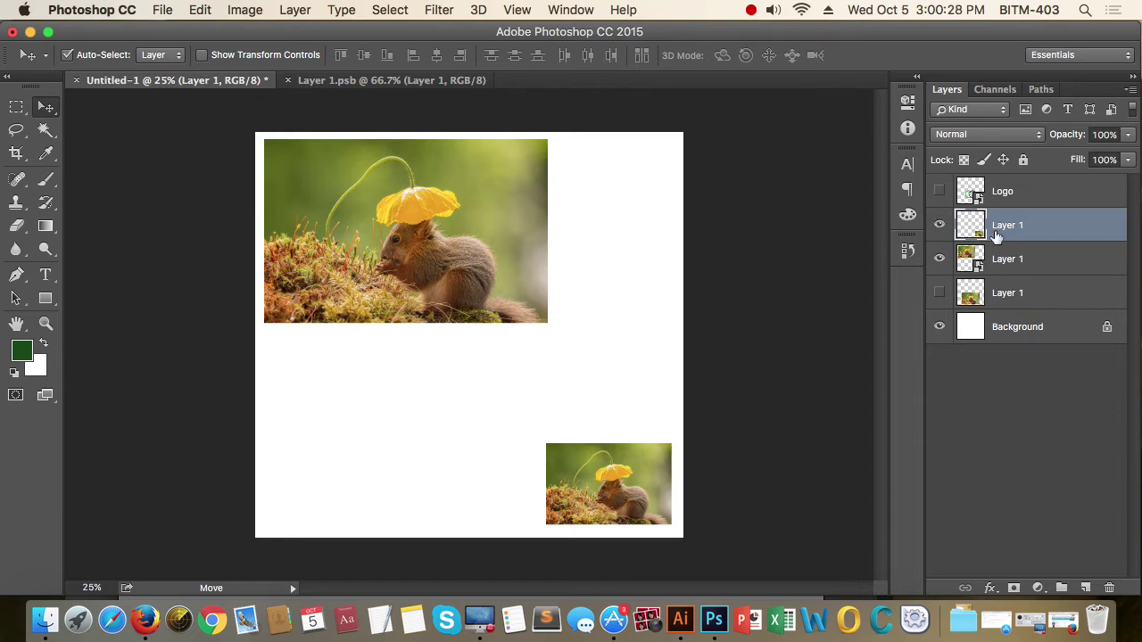
Show the Logo layer.
click(939, 192)
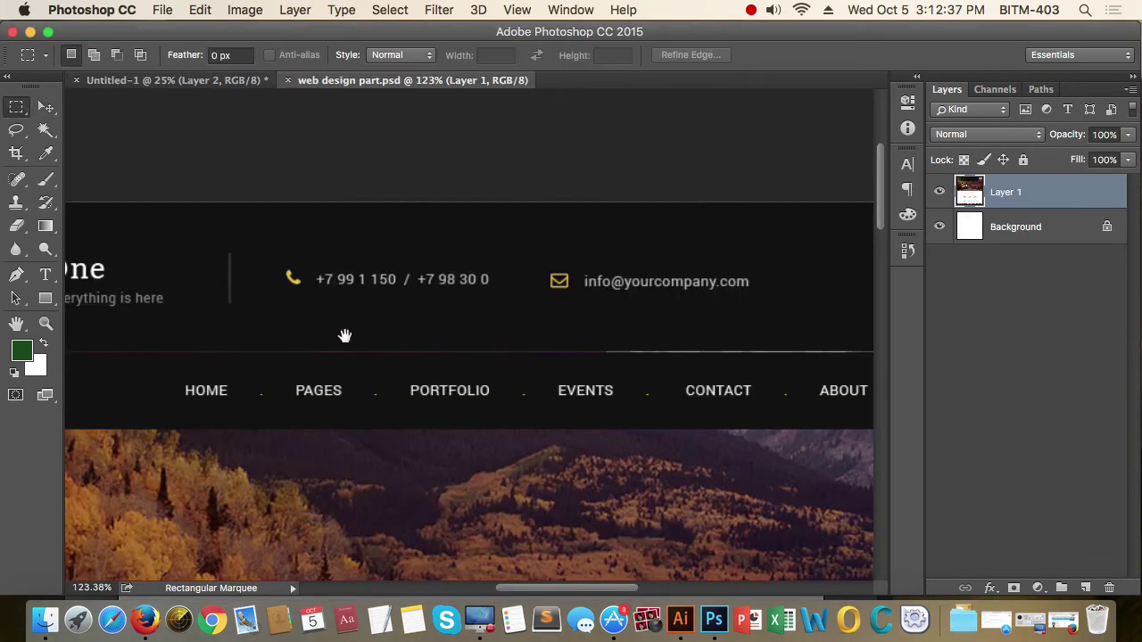
Examine the web design's header, including the logo, contact details, login button and navigation menu.
scroll(344, 334, left, 10)
drag(527, 315, 270, 307)
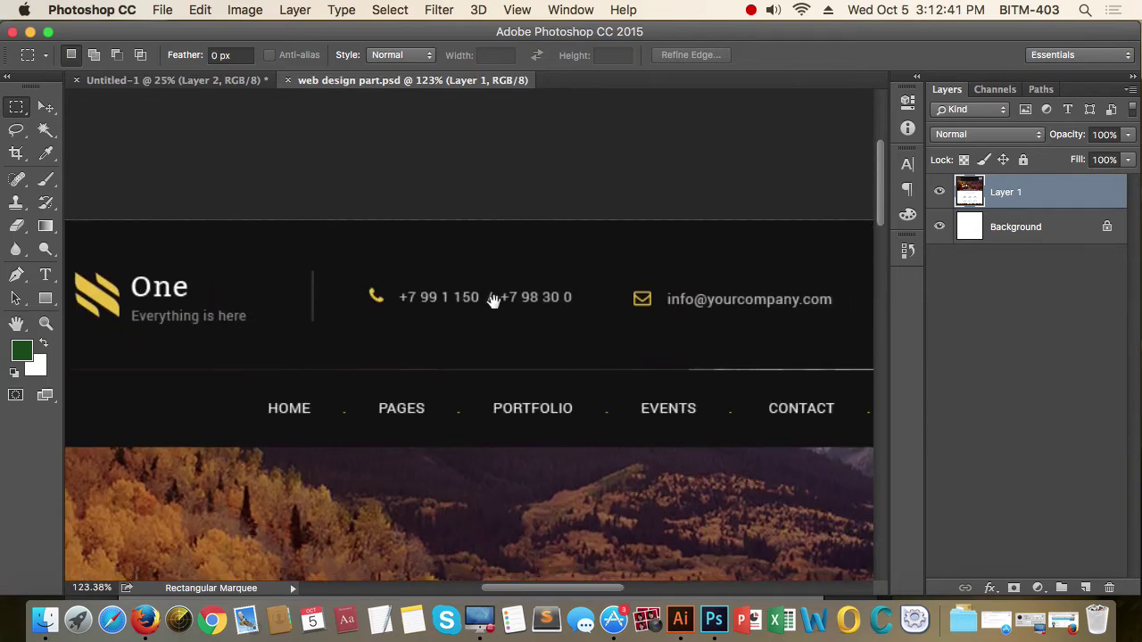
drag(521, 304, 436, 267)
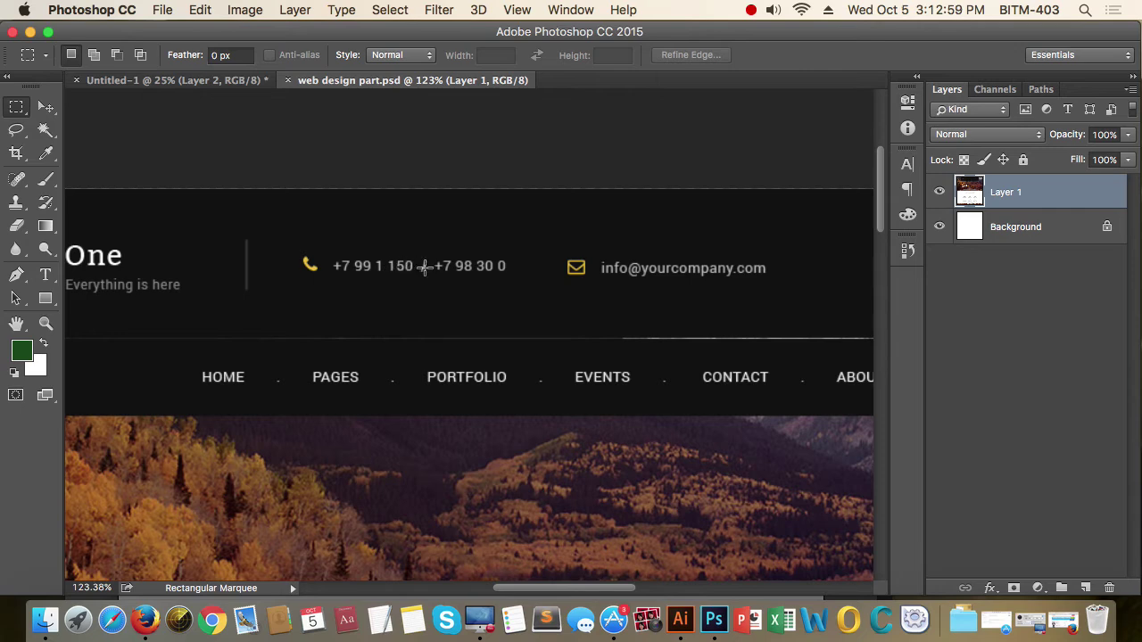
drag(625, 285, 670, 280)
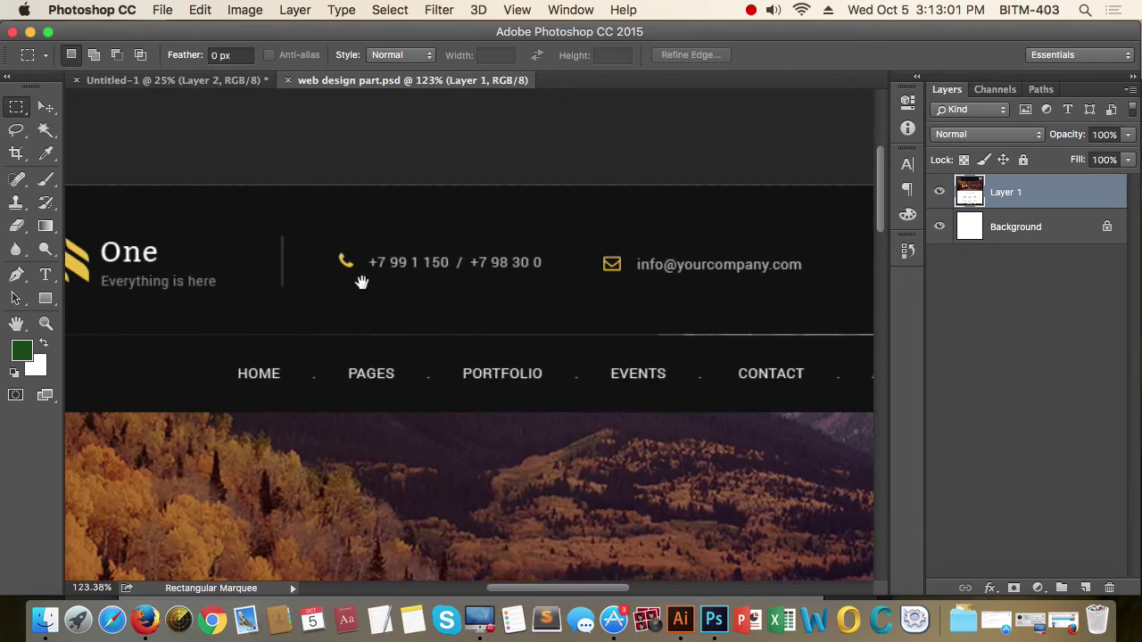
alt+click(260, 282)
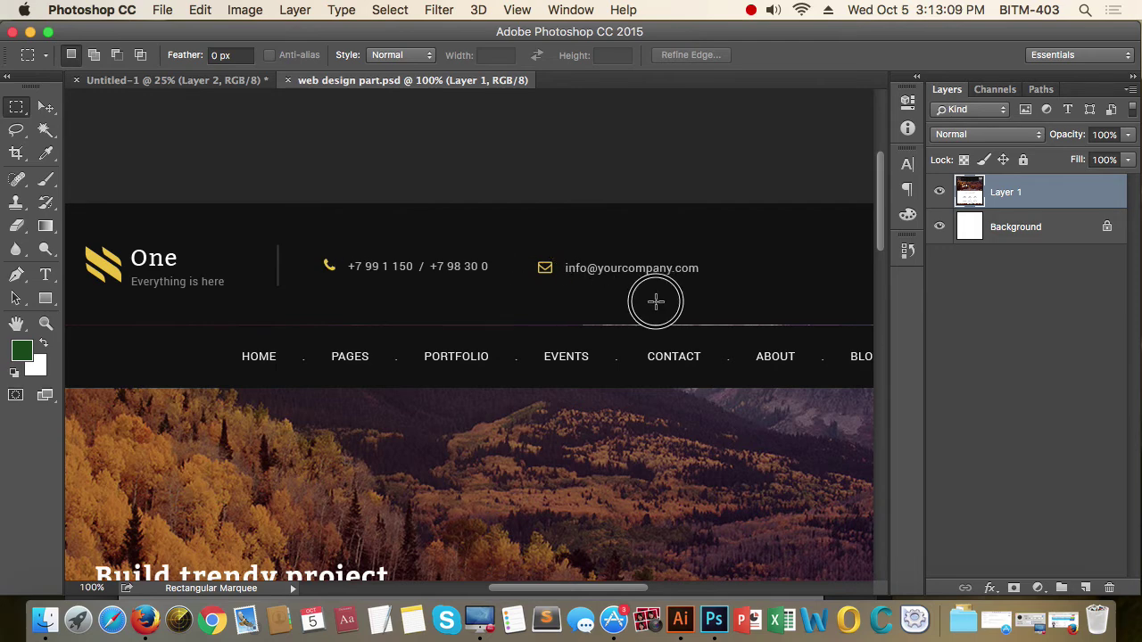
drag(655, 300, 513, 286)
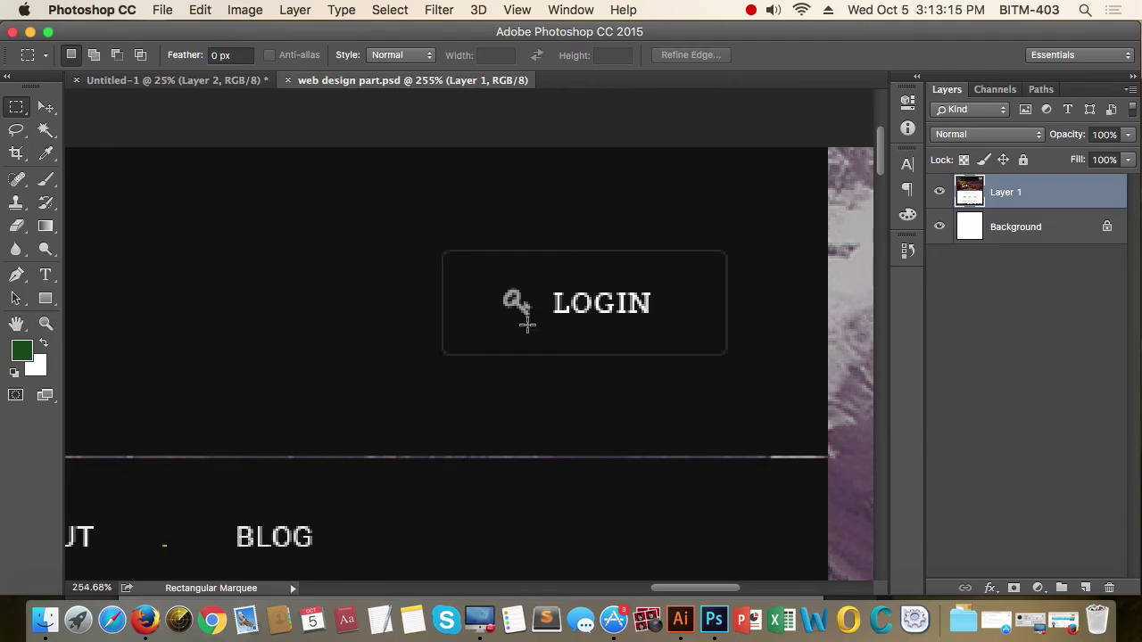
drag(528, 325, 469, 360)
drag(375, 339, 474, 284)
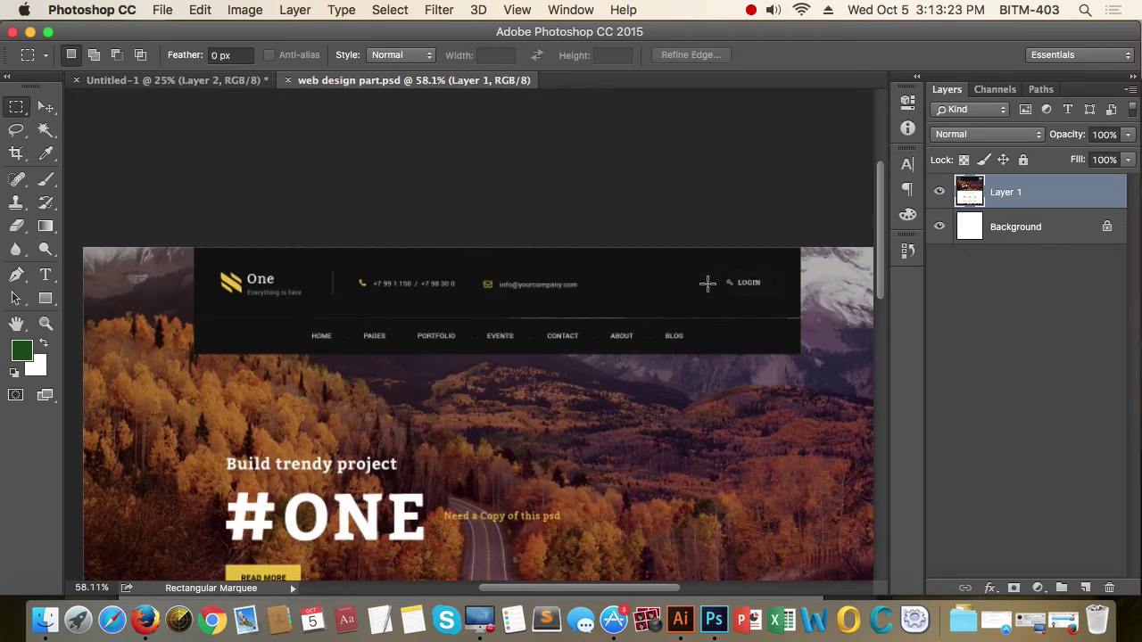
drag(356, 339, 497, 296)
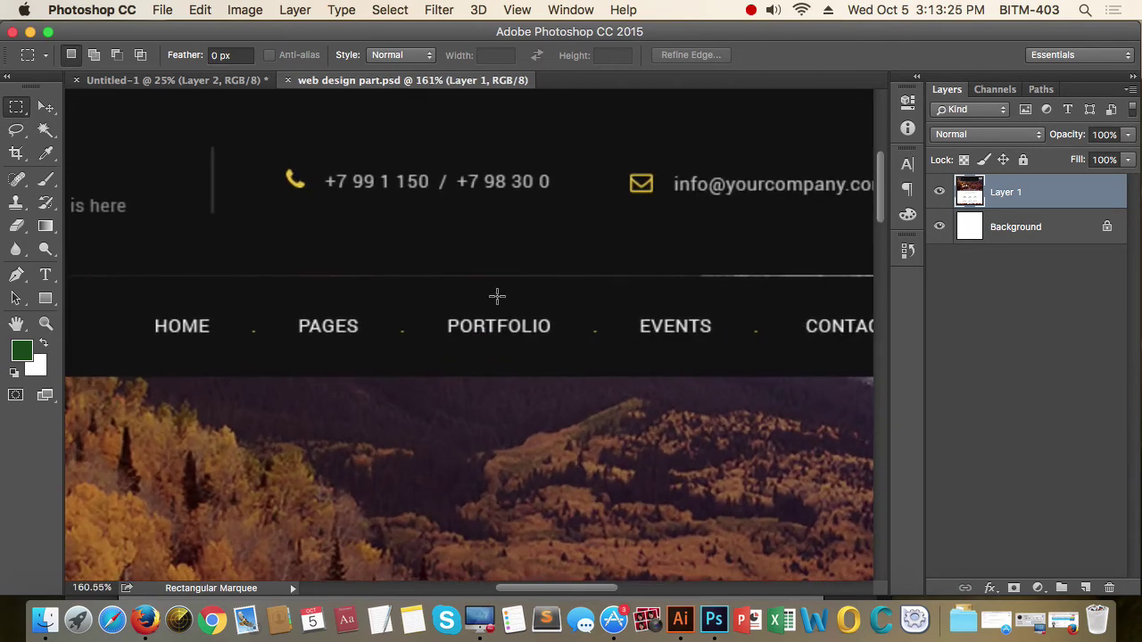
drag(755, 282, 255, 283)
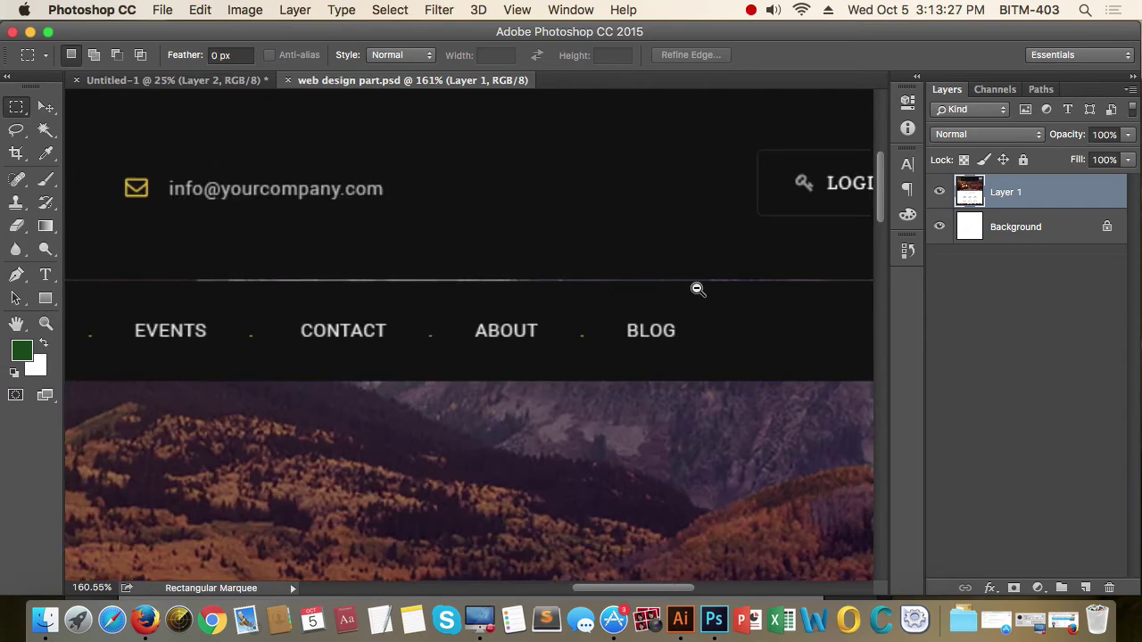
drag(696, 289, 643, 290)
drag(411, 283, 465, 363)
drag(688, 395, 523, 359)
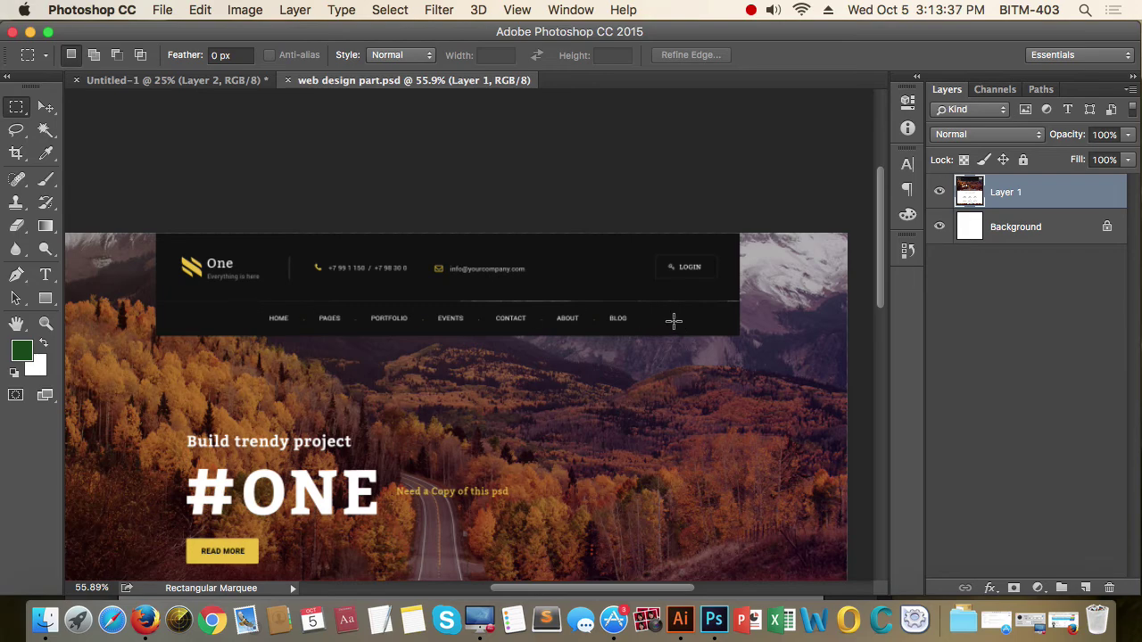
Add a text layer reading HOME just below the original HOME item in the navigation bar.
drag(255, 318, 557, 386)
key(t)
click(383, 420)
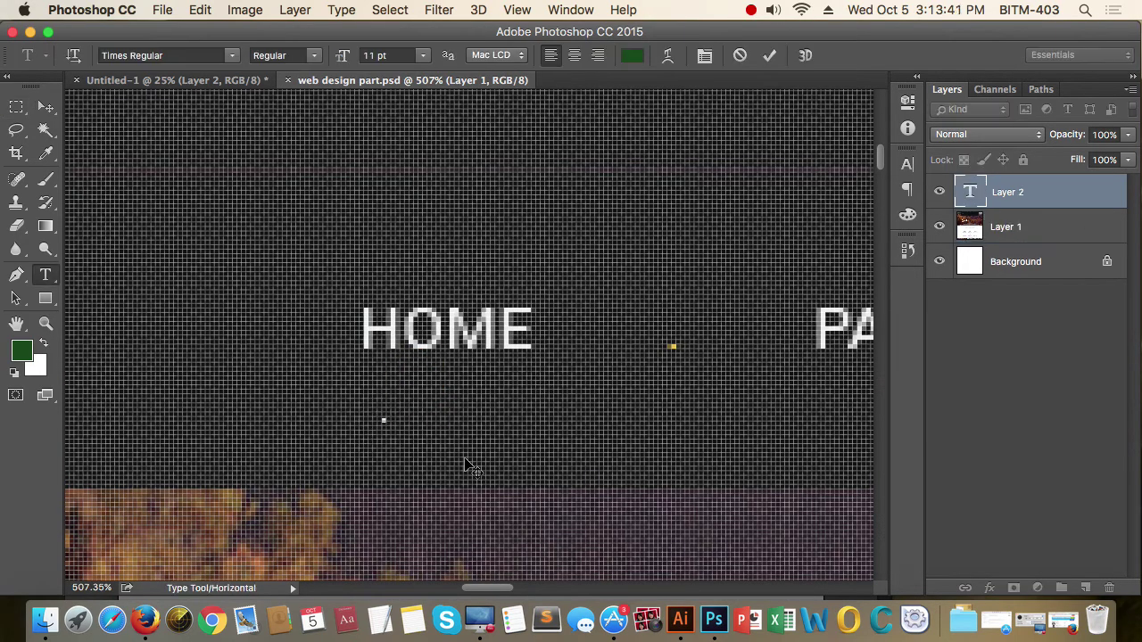
text(HOME)
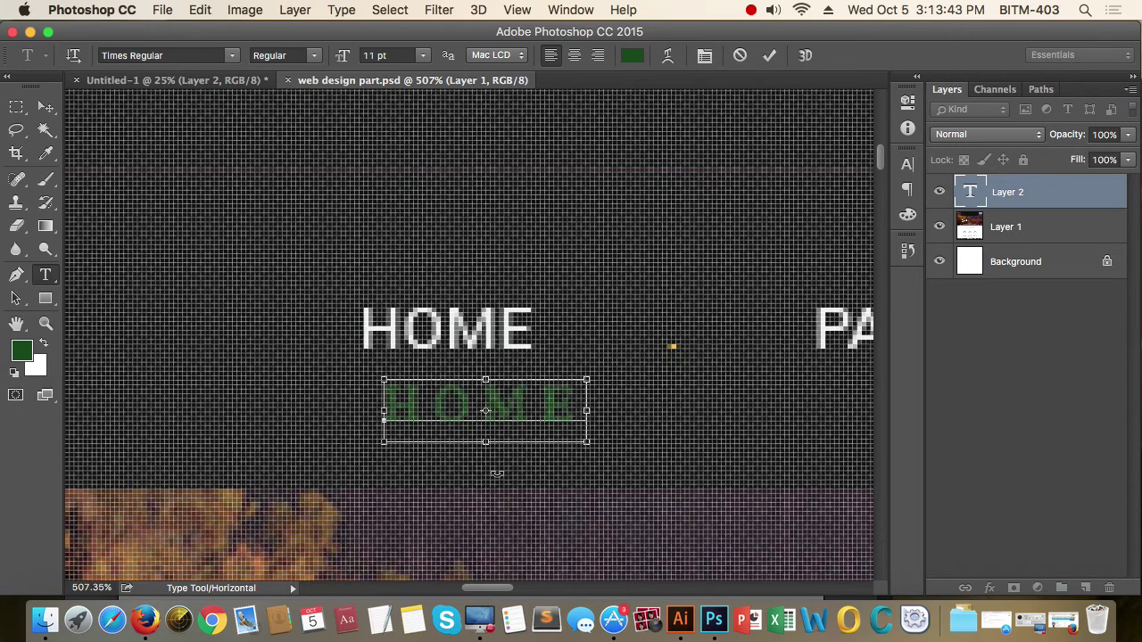
Set the colour of the new HOME text to red (ff0000).
key(super+a)
click(632, 55)
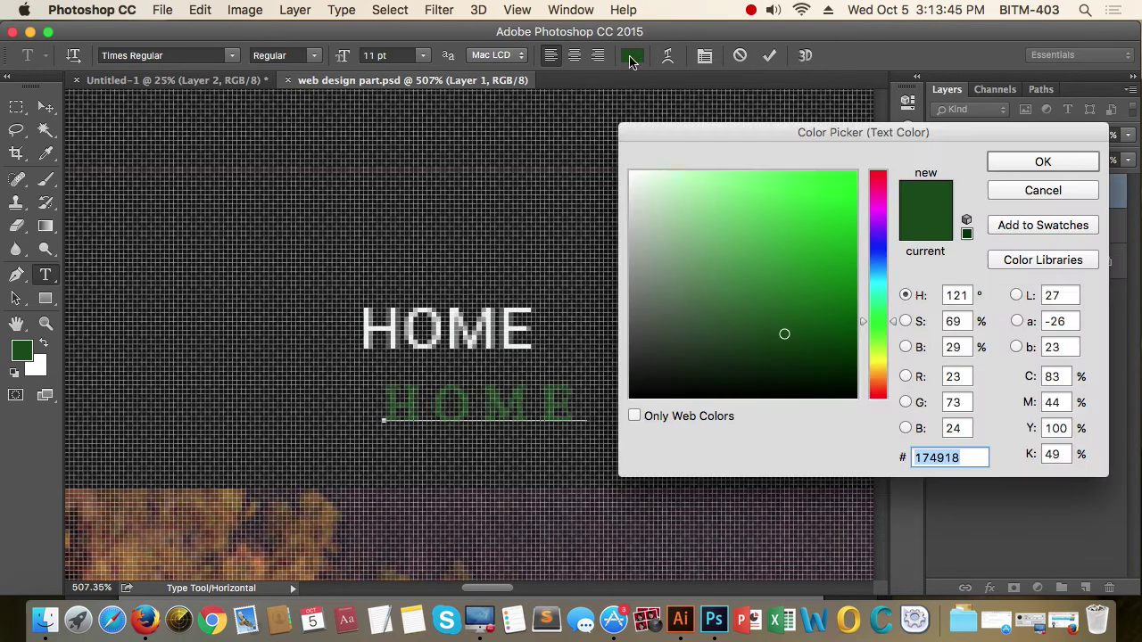
click(853, 174)
drag(875, 198, 894, 145)
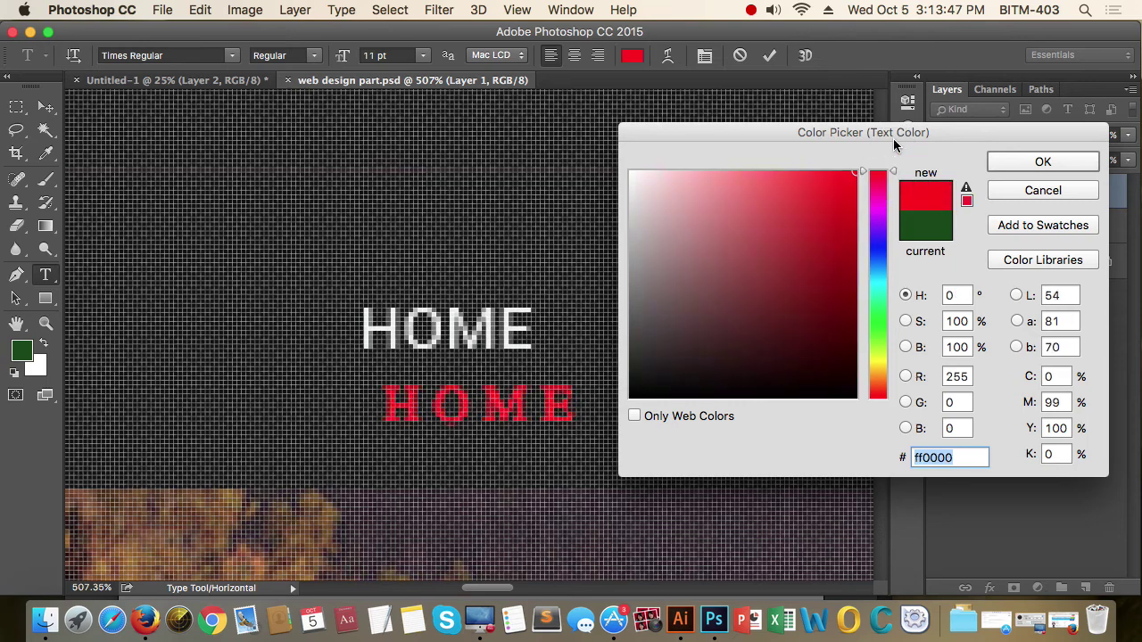
click(1040, 163)
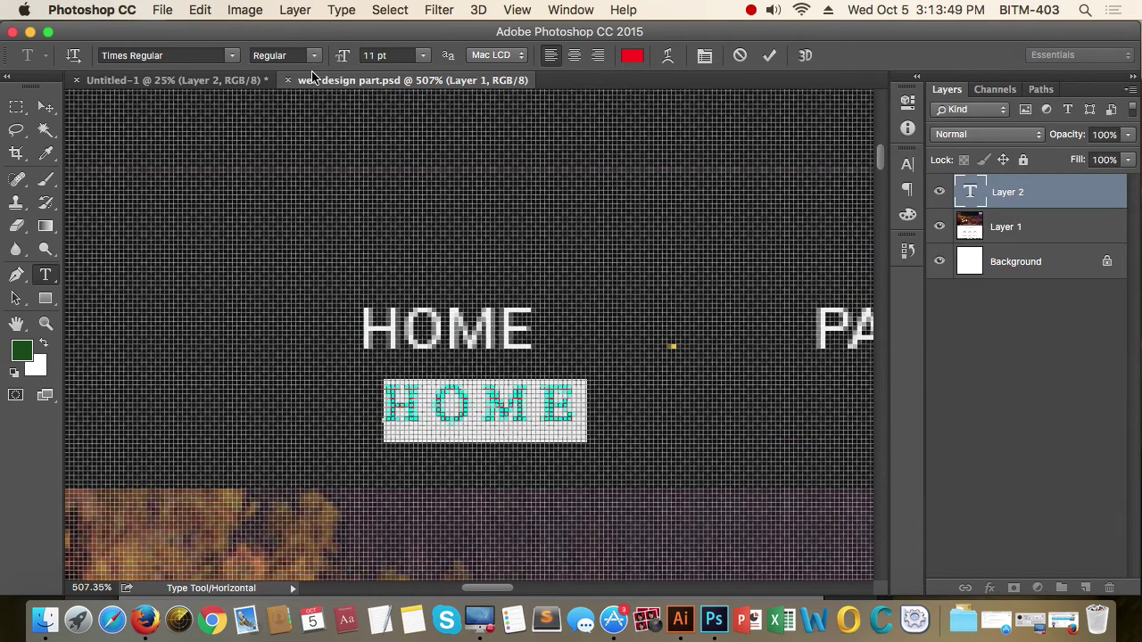
Change the new HOME text's font to Open Sans Regular.
click(196, 57)
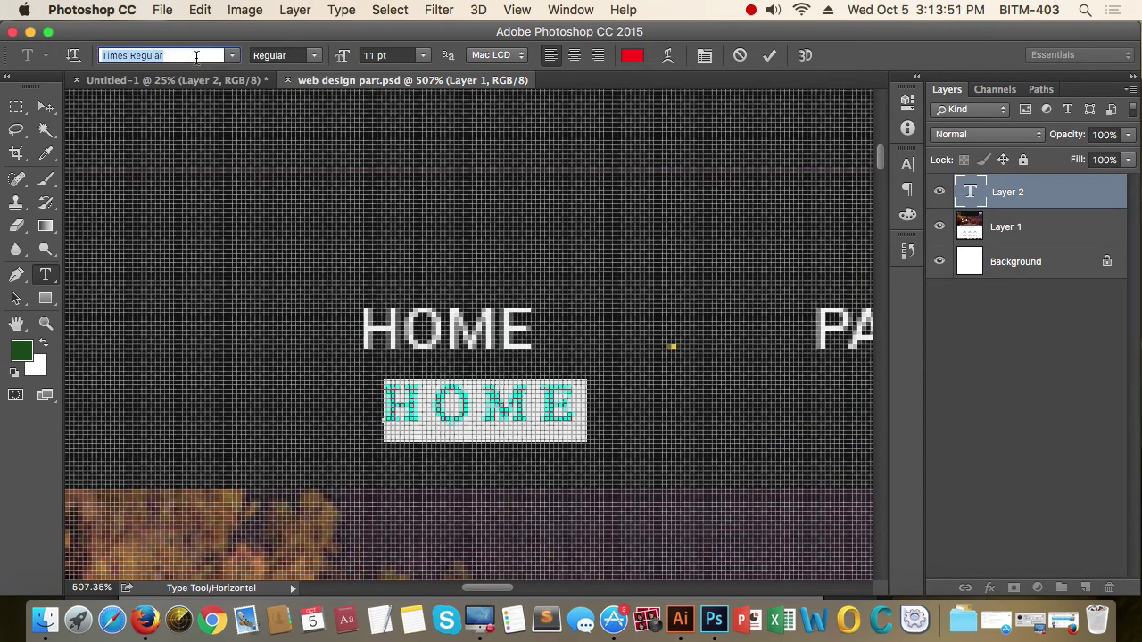
text(op)
key(Down)
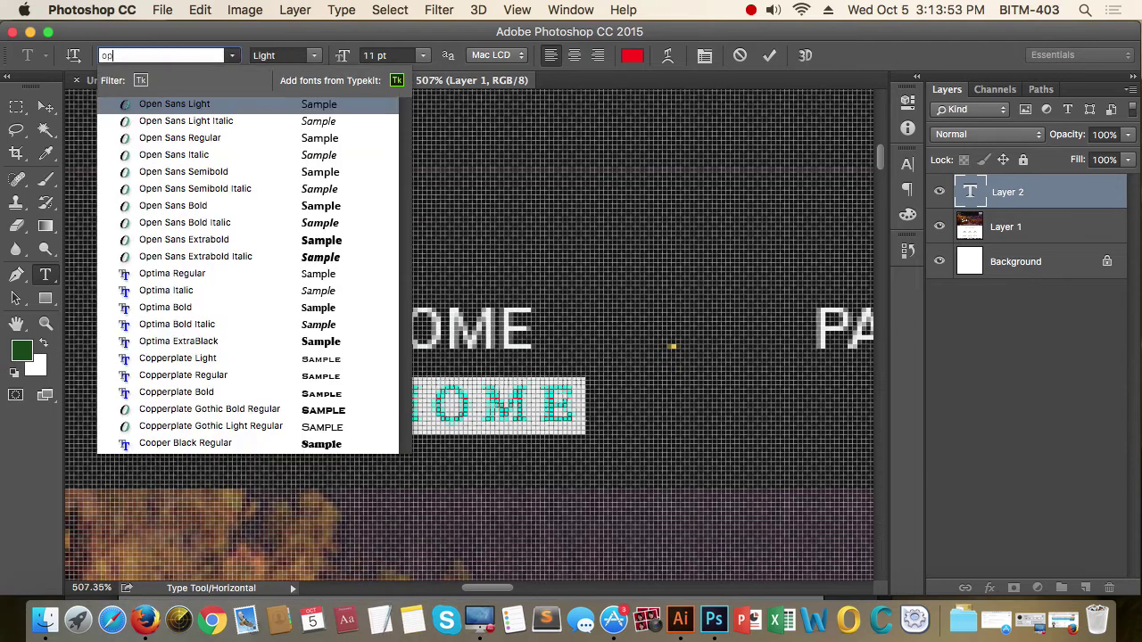
key(Down)
key(Down)
key(Return)
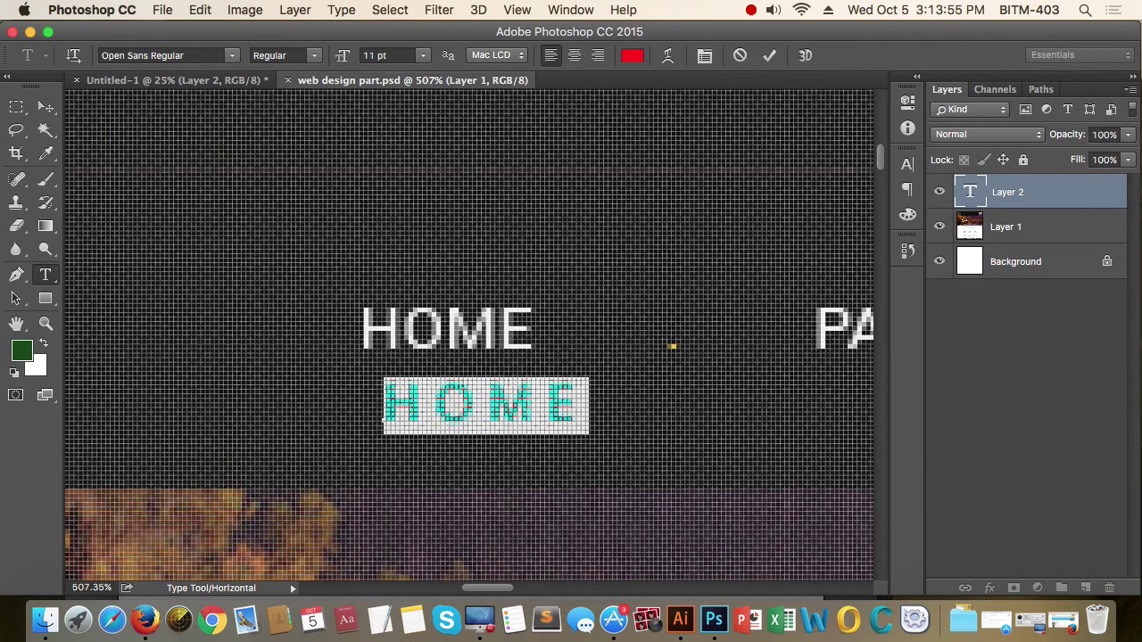
Set the tracking of the new HOME text to 0.
key(super+t)
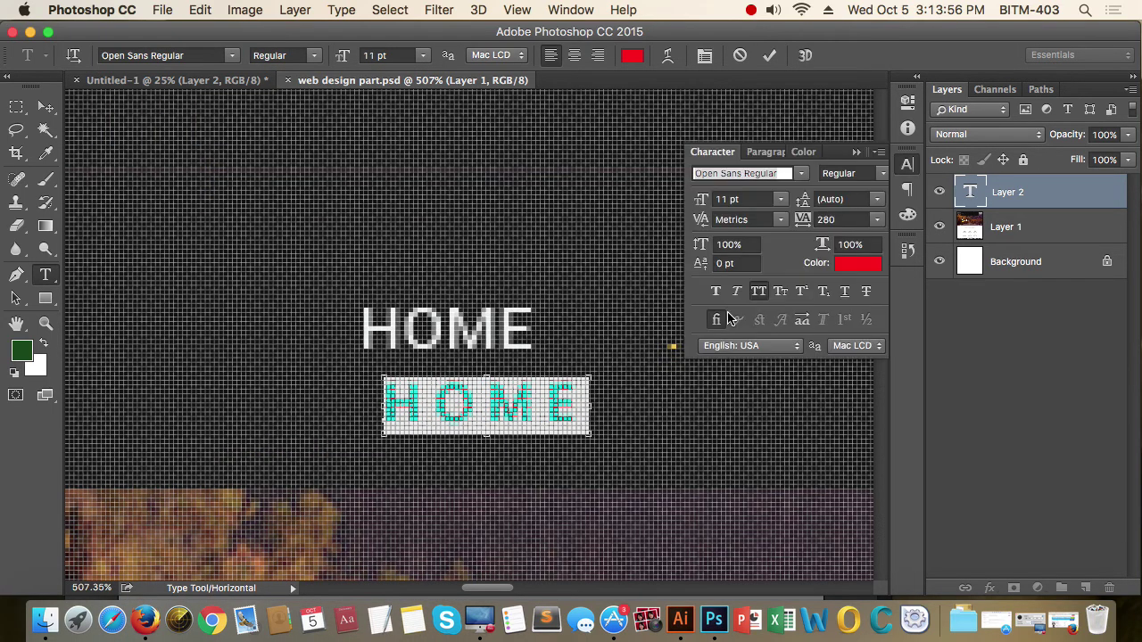
click(850, 218)
text(0)
key(Return)
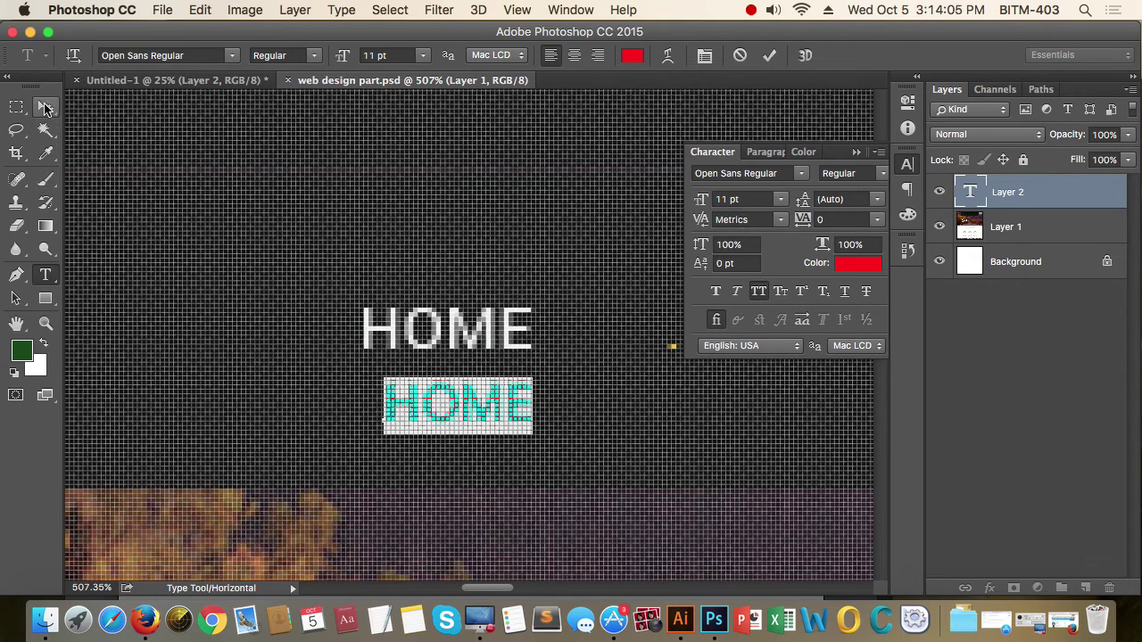
Move the red HOME text over the original HOME item, aligning their first letters.
click(379, 55)
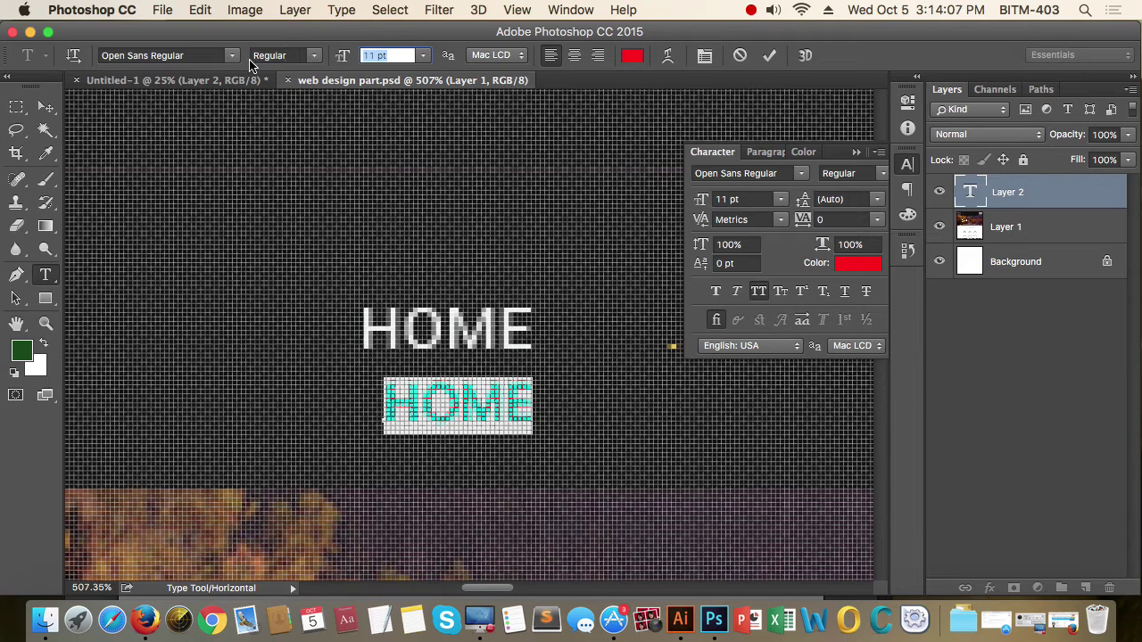
click(45, 106)
drag(472, 402, 450, 332)
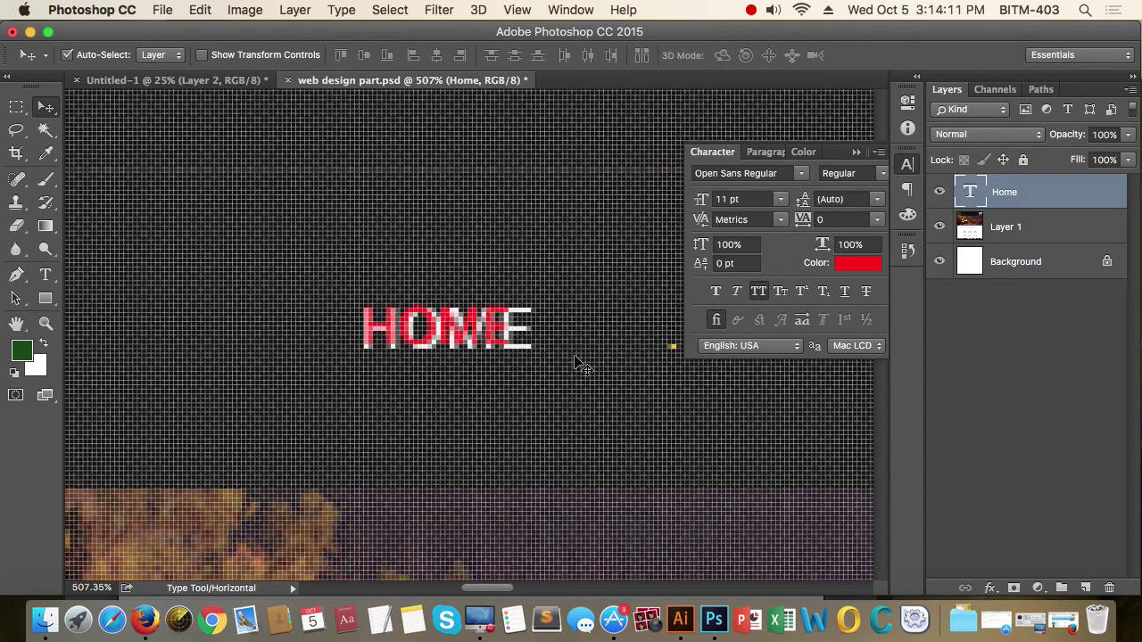
Set the red HOME text's font size to 12 pt and close the character settings.
key(t)
click(392, 56)
text(12)
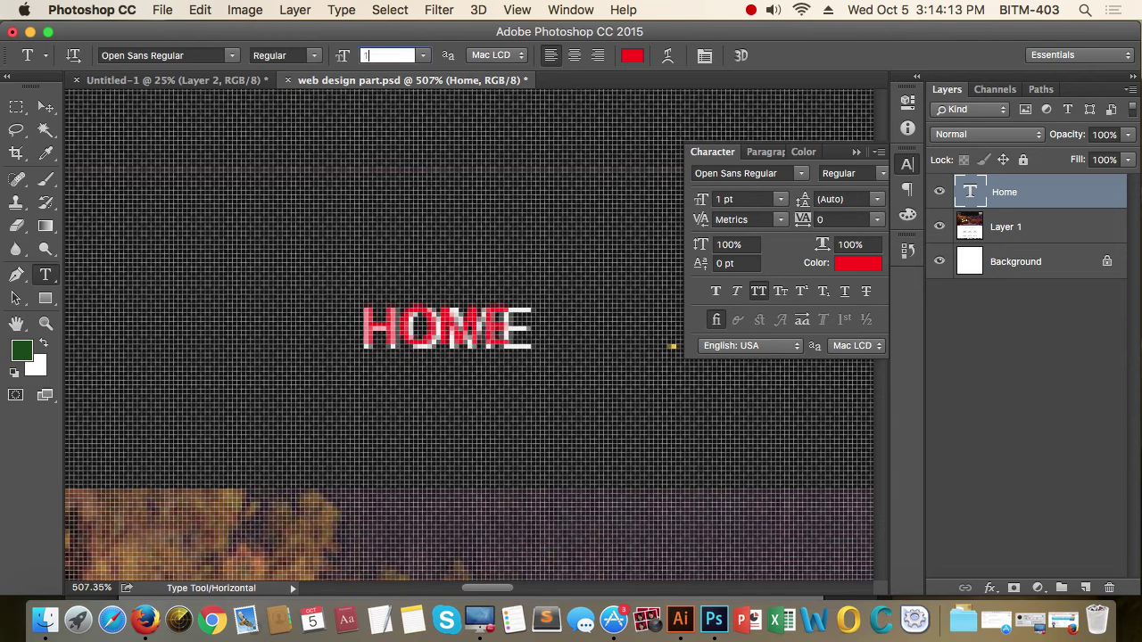
key(Return)
click(47, 108)
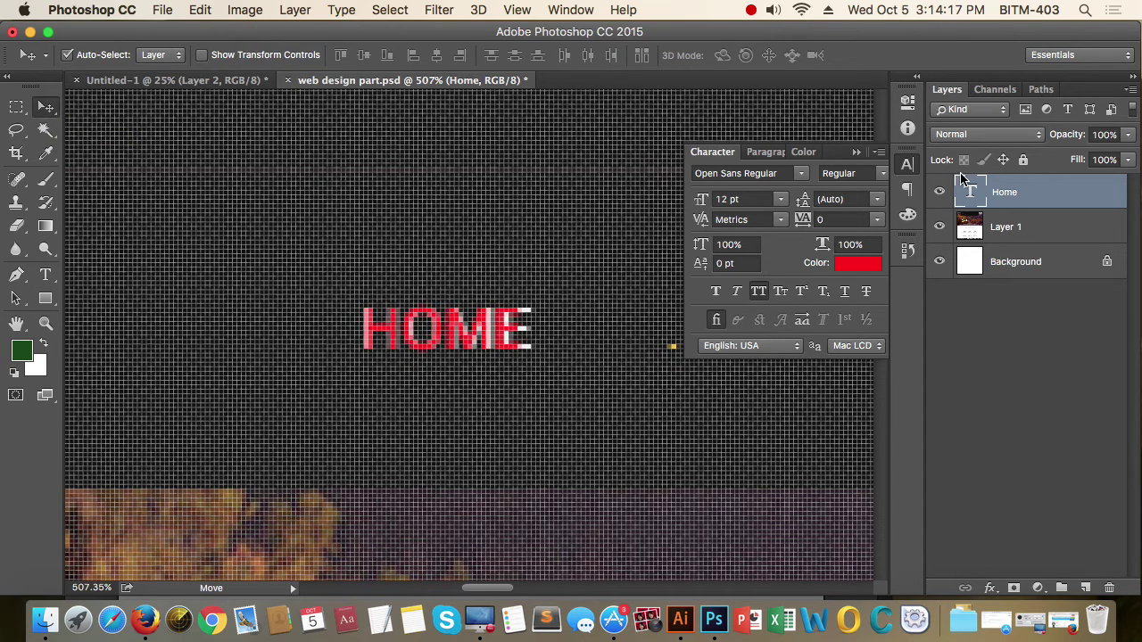
click(909, 167)
Extend the red HOME text line with spaces and the word PAGES, lined up with the original PAGES item.
scroll(550, 348, down, 4)
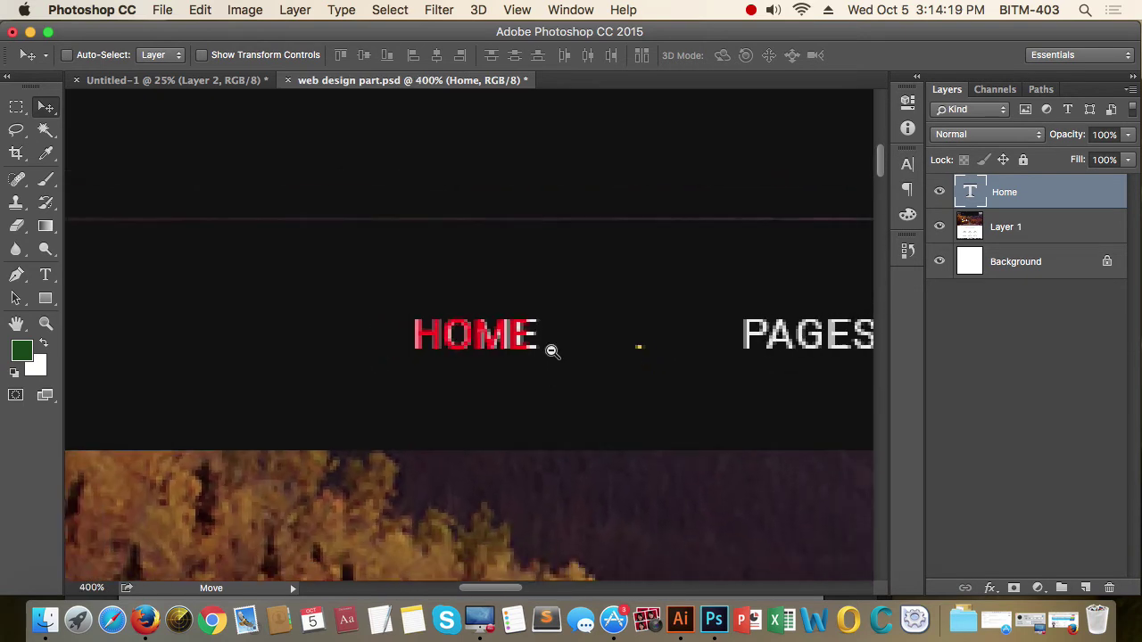
scroll(632, 357, right, 5)
key(t)
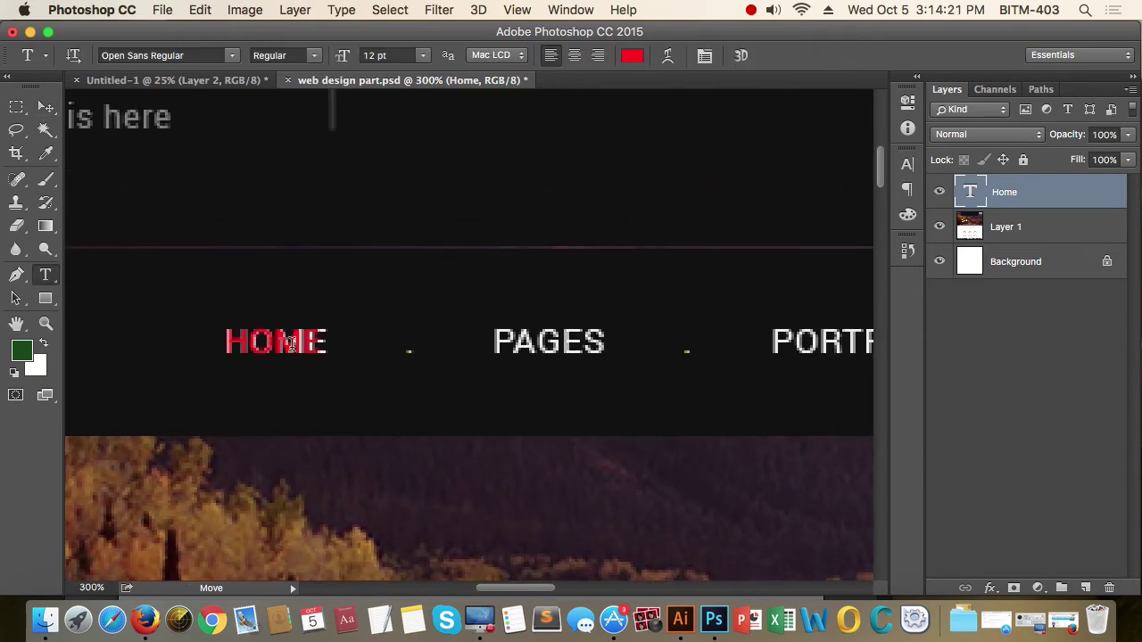
drag(274, 342, 390, 343)
click(389, 343)
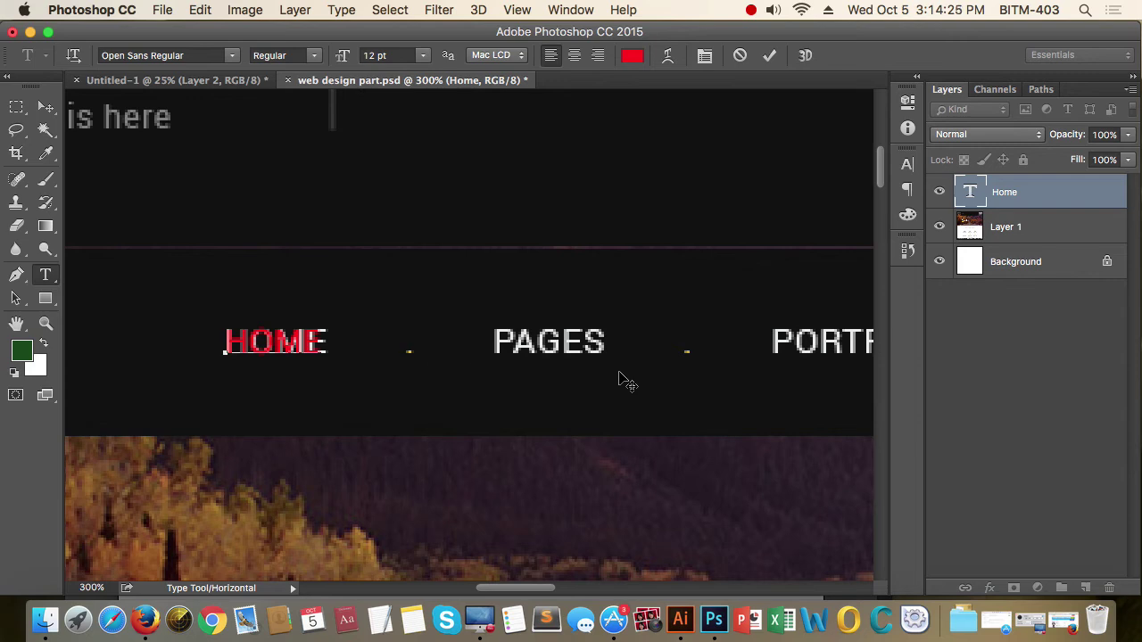
key(shift+Right)
key(shift+Right)
key(shift+Right)
key(shift+Right)
key(shift+Right)
key(shift+Right)
key(shift+Right)
key(shift+Right)
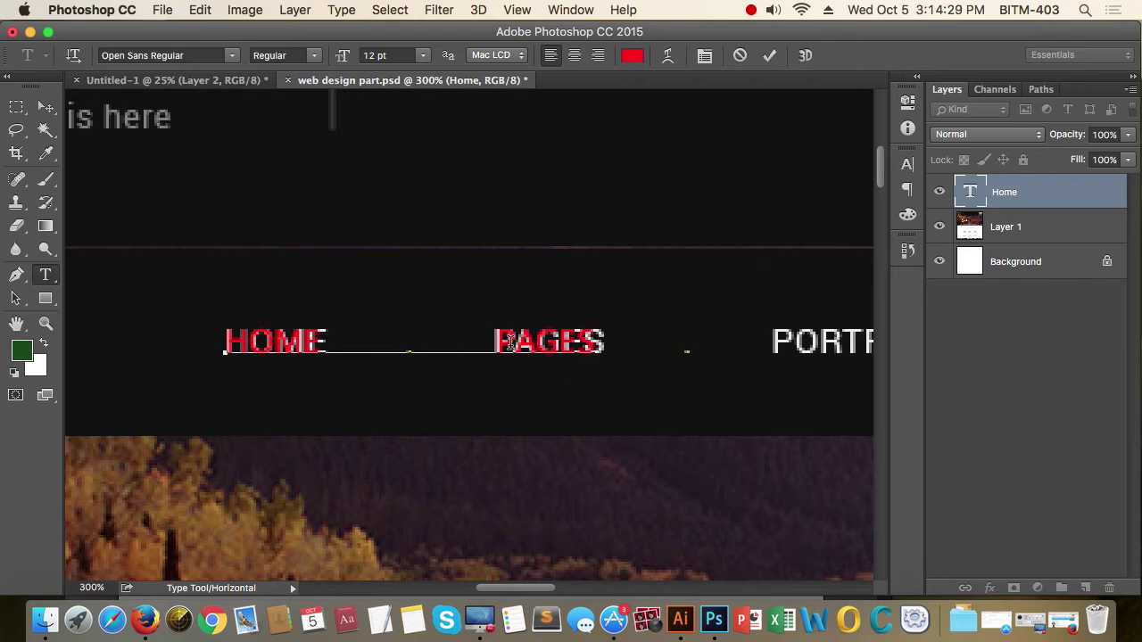
Repeat the gap between HOME and PAGES after PAGES, and add PORTFOLIO over the original PORTFOLIO item.
drag(497, 340, 319, 341)
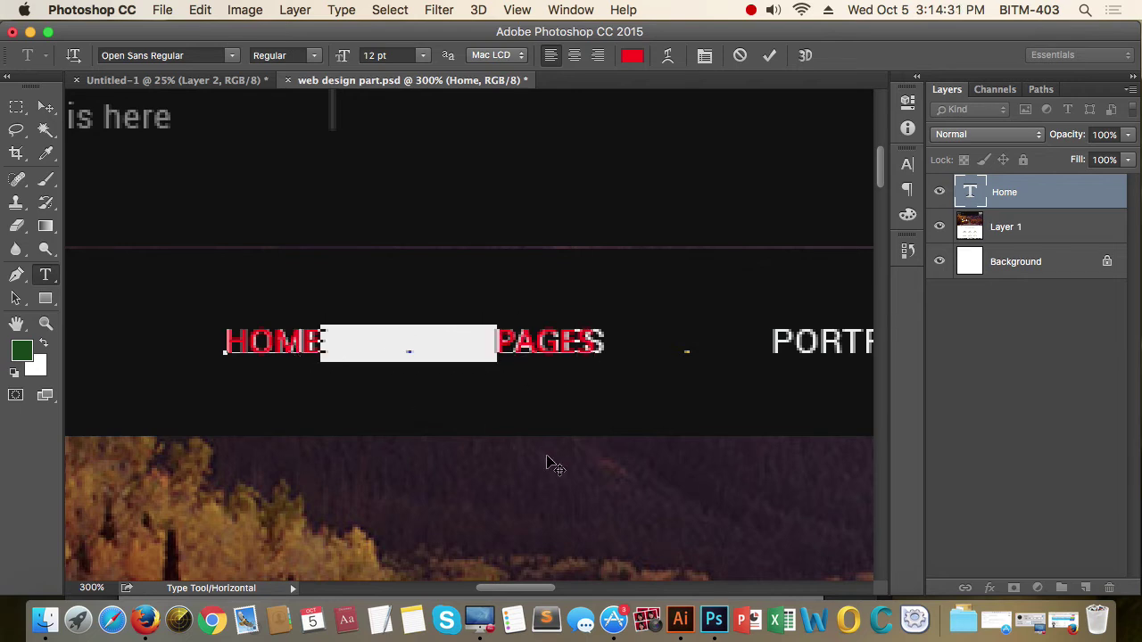
click(598, 339)
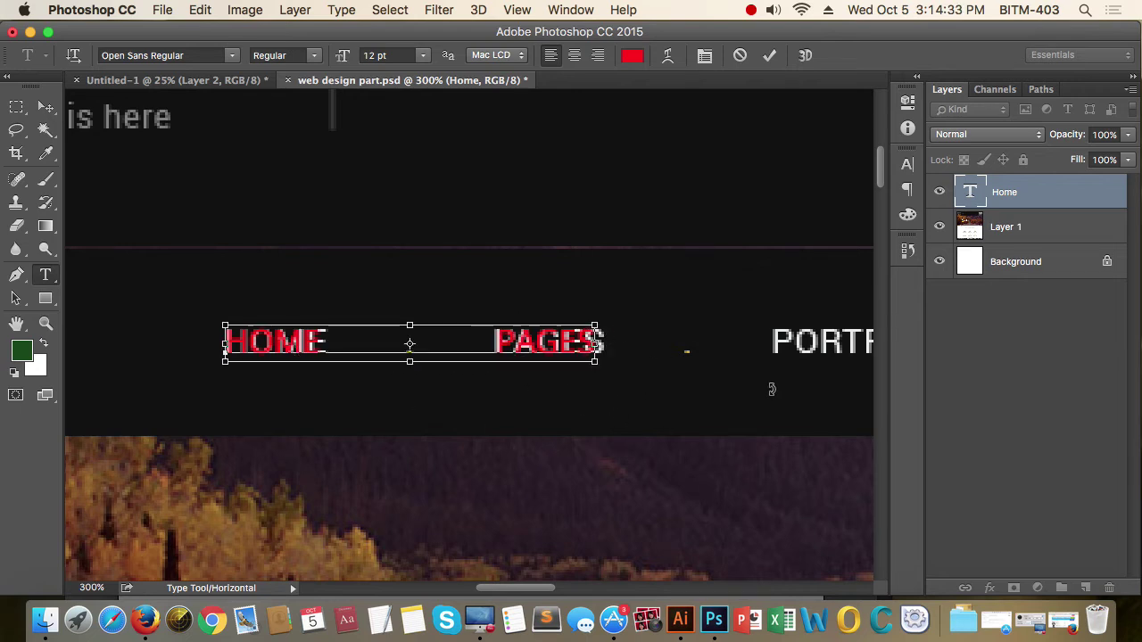
key(shift+Right)
key(shift+Right)
key(shift+Right)
key(shift+Right)
key(shift+Right)
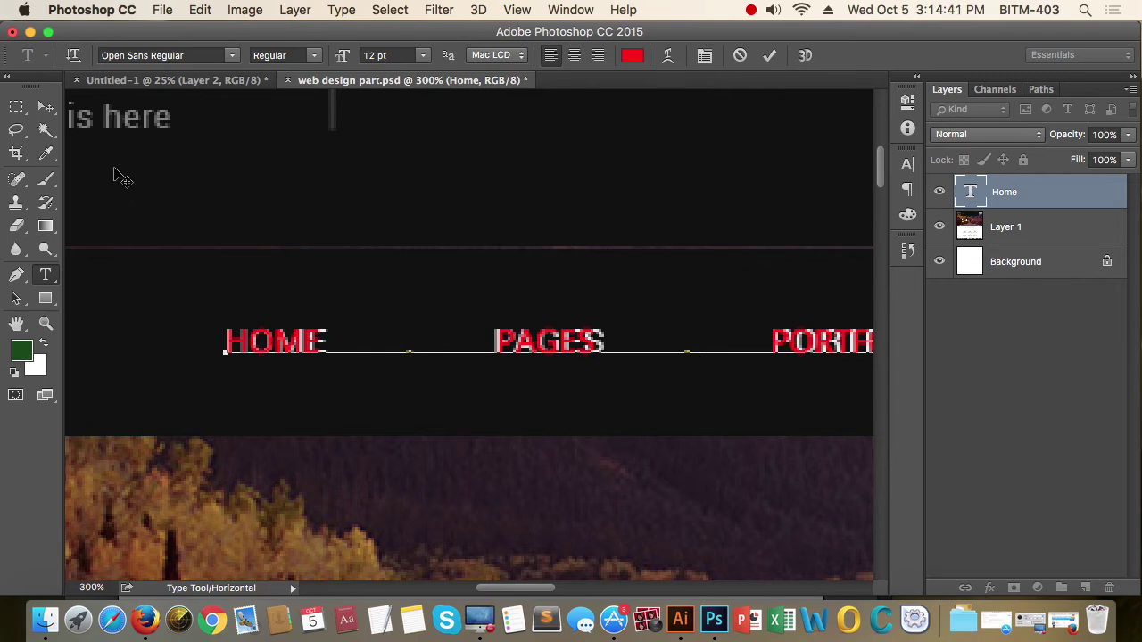
click(46, 106)
Examine the red menu text within the whole page, along with the hero section below it.
alt+click(565, 359)
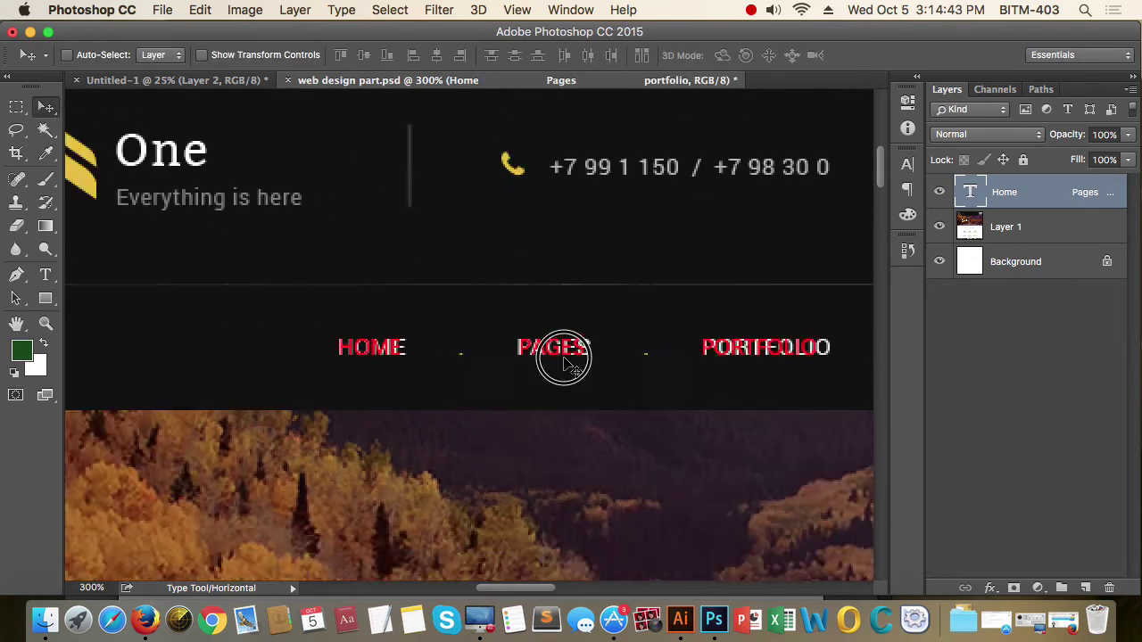
alt+click(561, 357)
alt+click(561, 357)
scroll(594, 318, down, 5)
drag(676, 419, 419, 382)
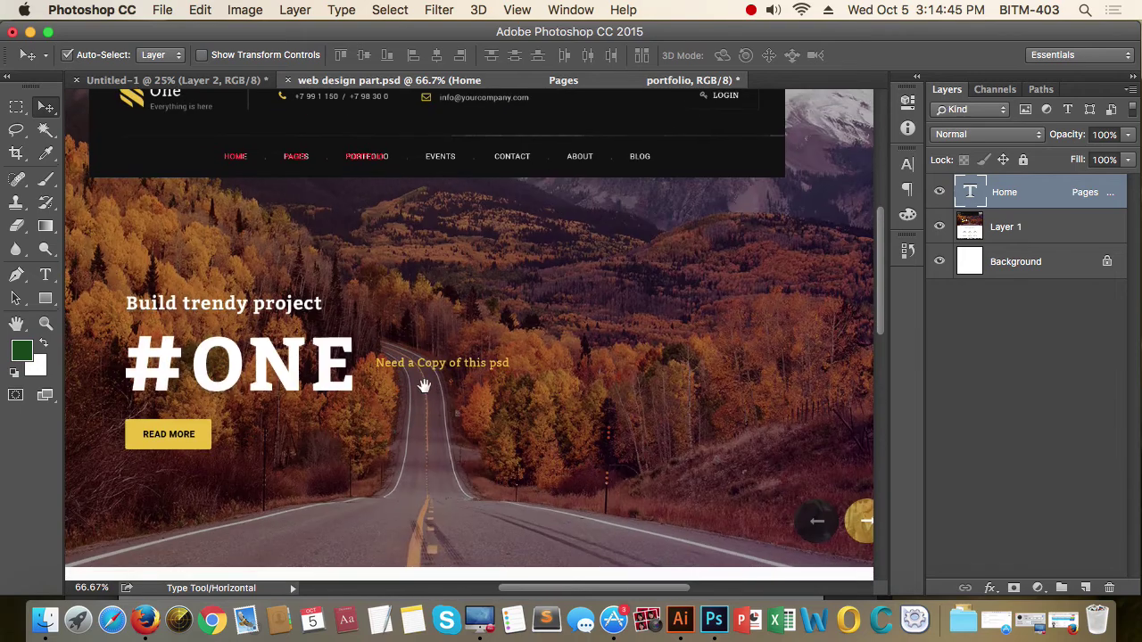
scroll(616, 410, down, 3)
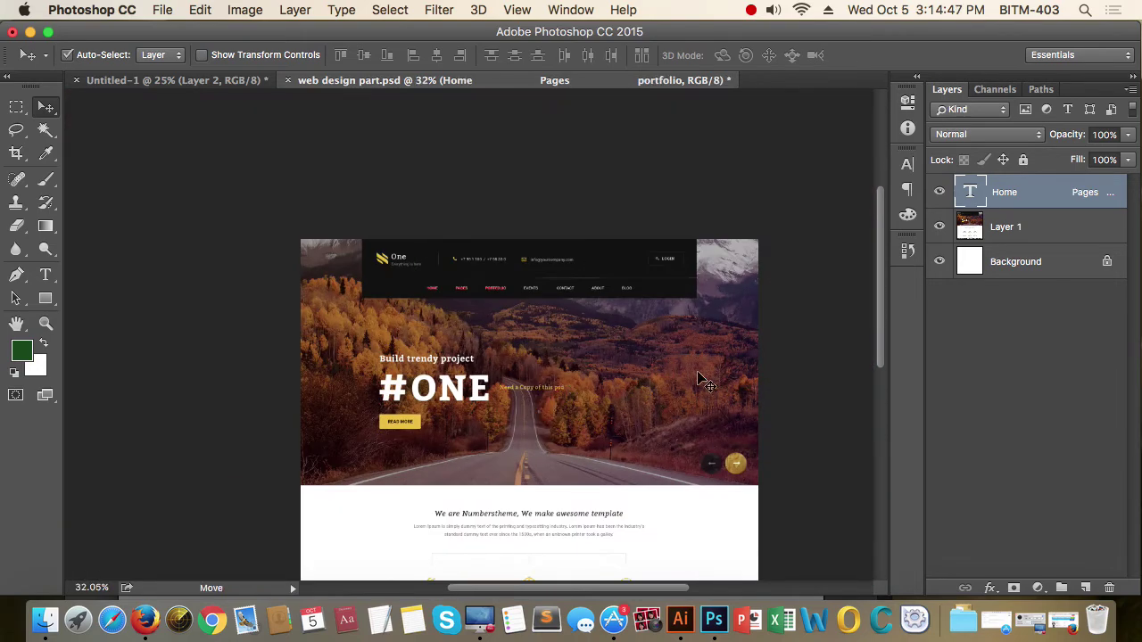
super+space+click(564, 386)
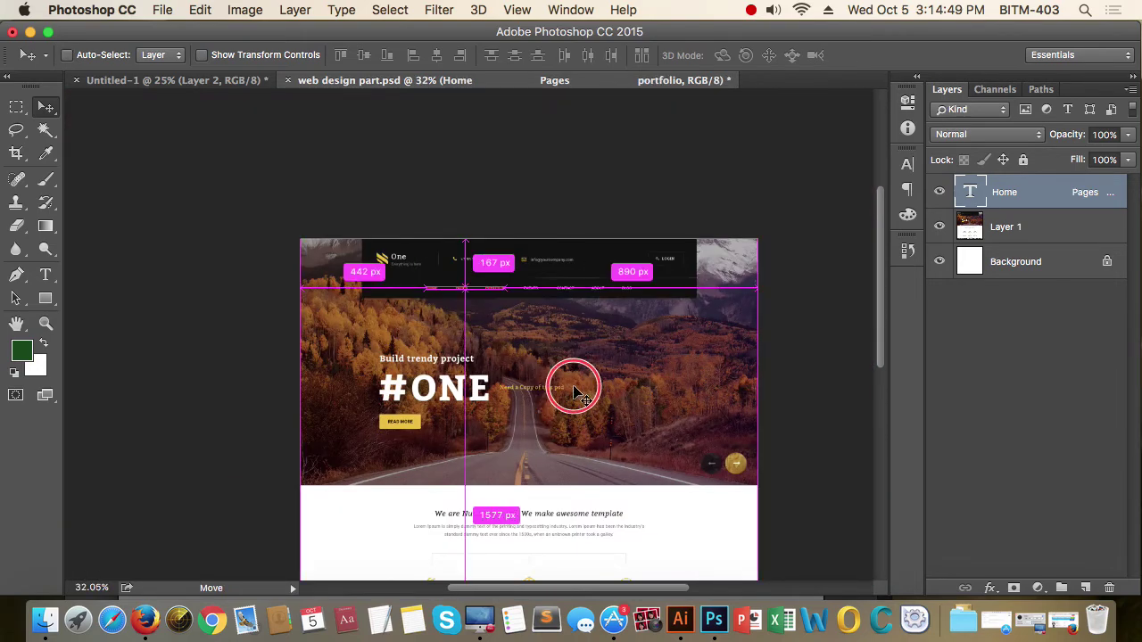
drag(500, 450, 540, 400)
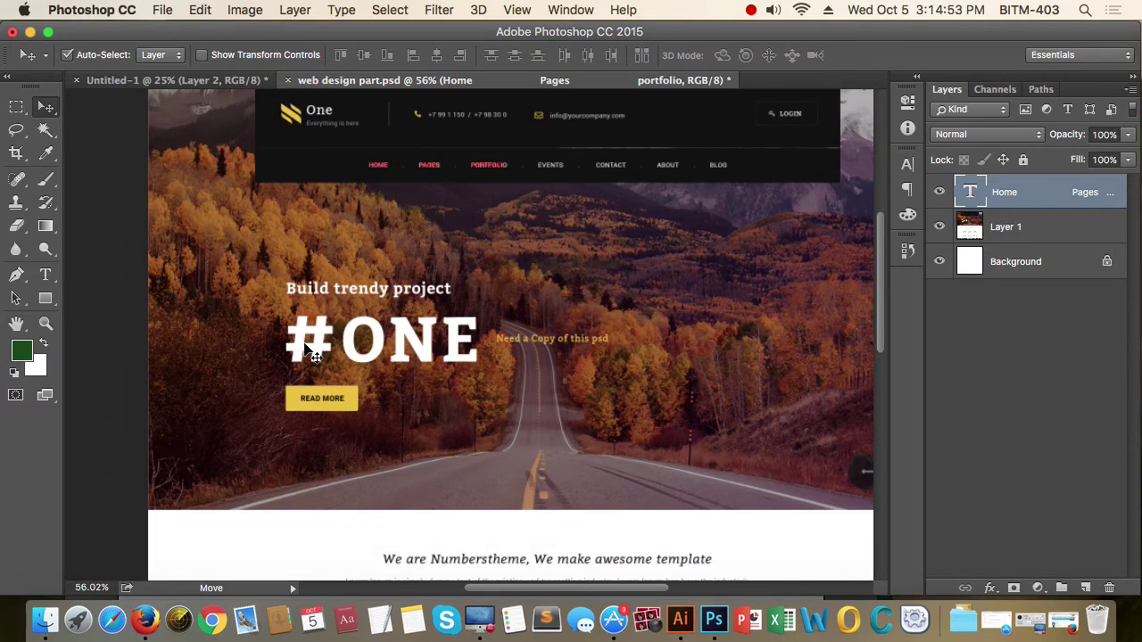
Examine the READ MORE button and the round previous and next arrows in the hero section.
super+space+click(365, 438)
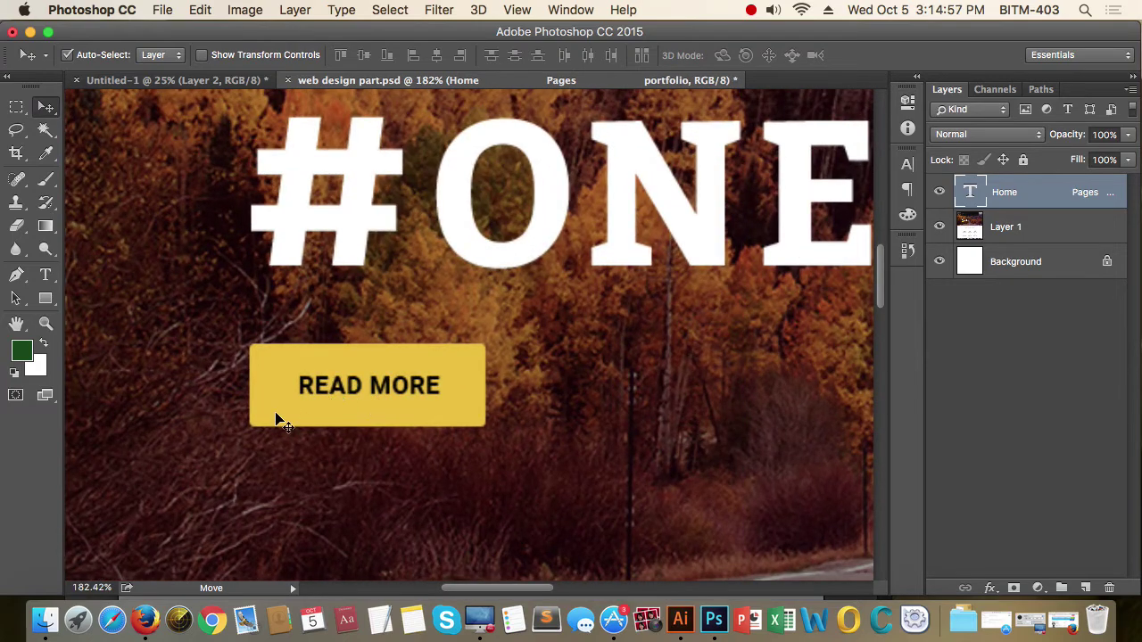
alt+super+space+click(561, 400)
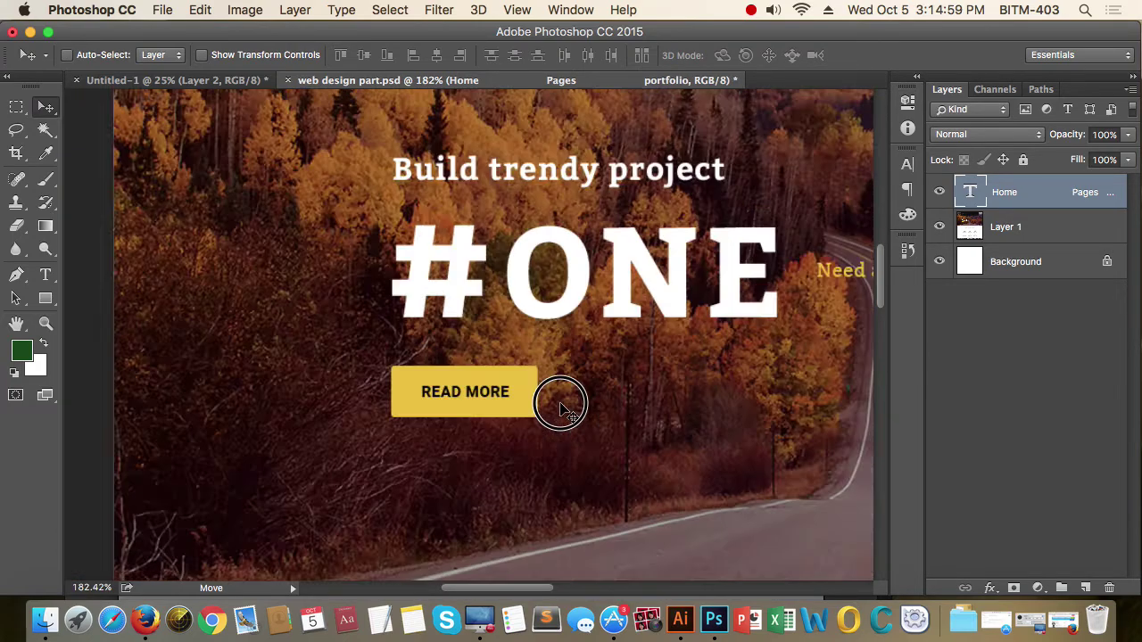
alt+super+space+click(336, 408)
drag(591, 463, 696, 527)
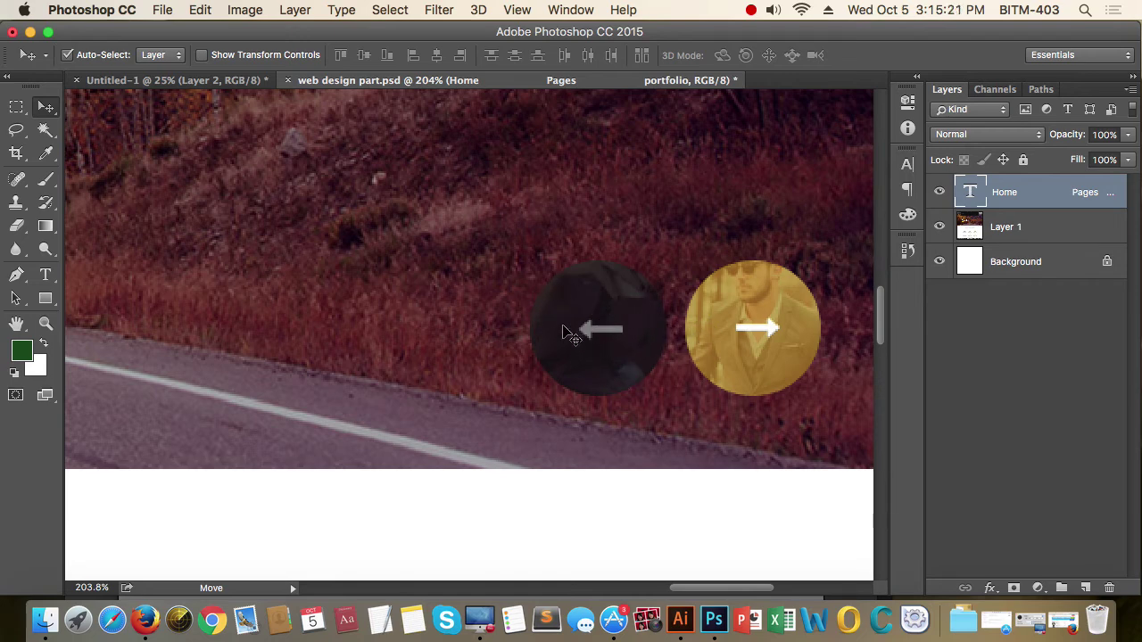
key(super+alt+space)
alt+click(581, 348)
alt+click(578, 343)
alt+click(576, 335)
alt+click(571, 342)
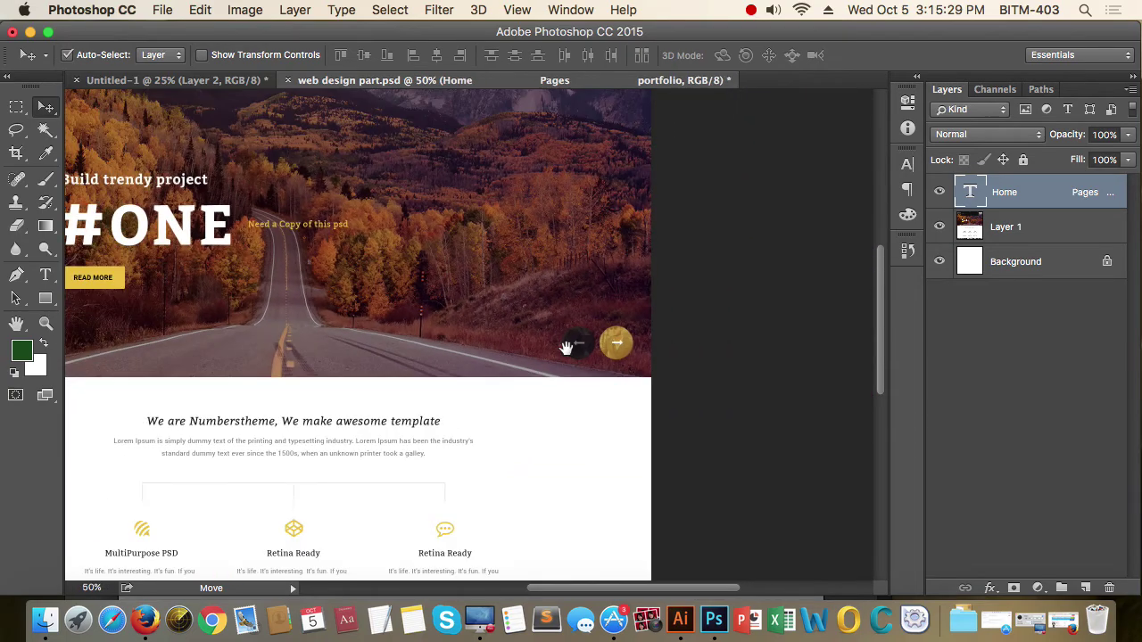
drag(604, 362, 616, 419)
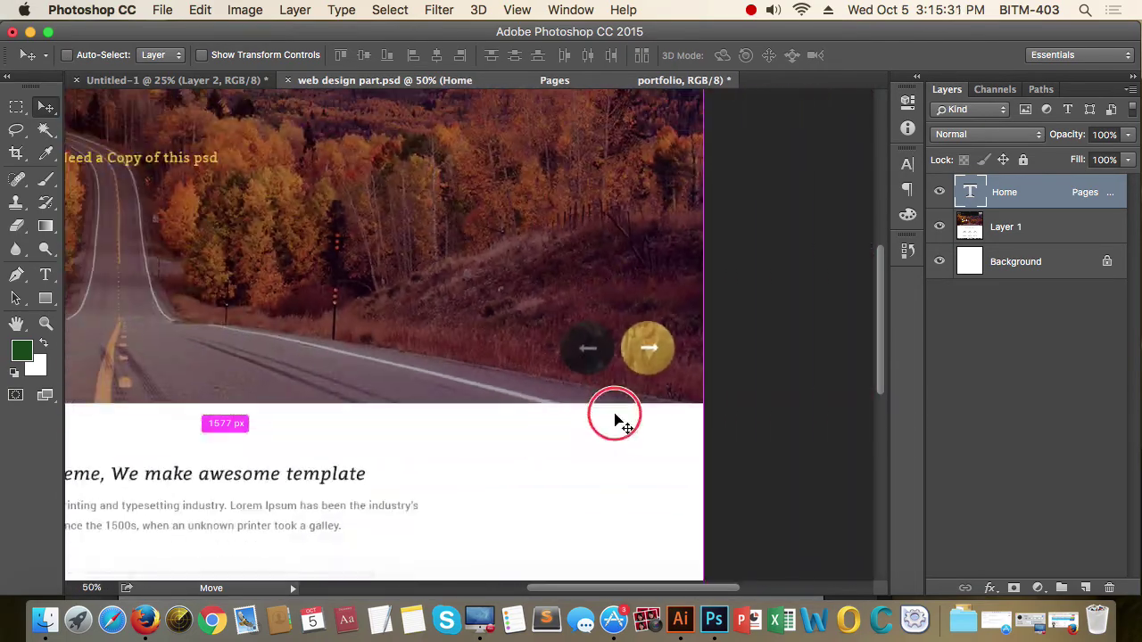
Examine the header and hero layout, then the "We are Numberstheme" heading with its paragraph.
scroll(601, 395, down, 5)
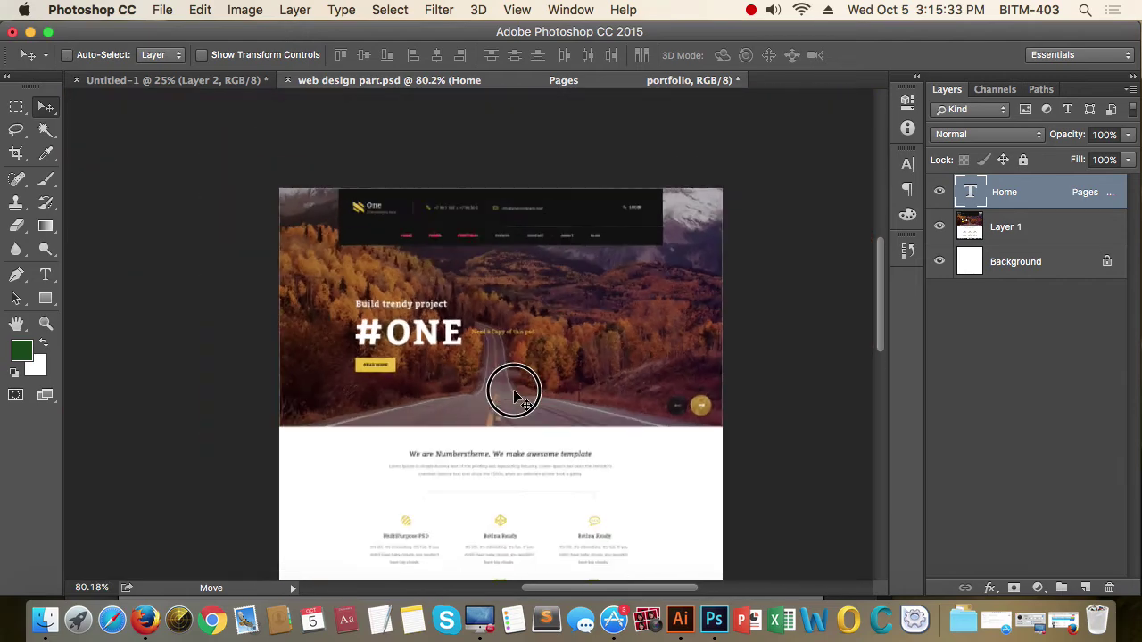
scroll(513, 393, down, 2)
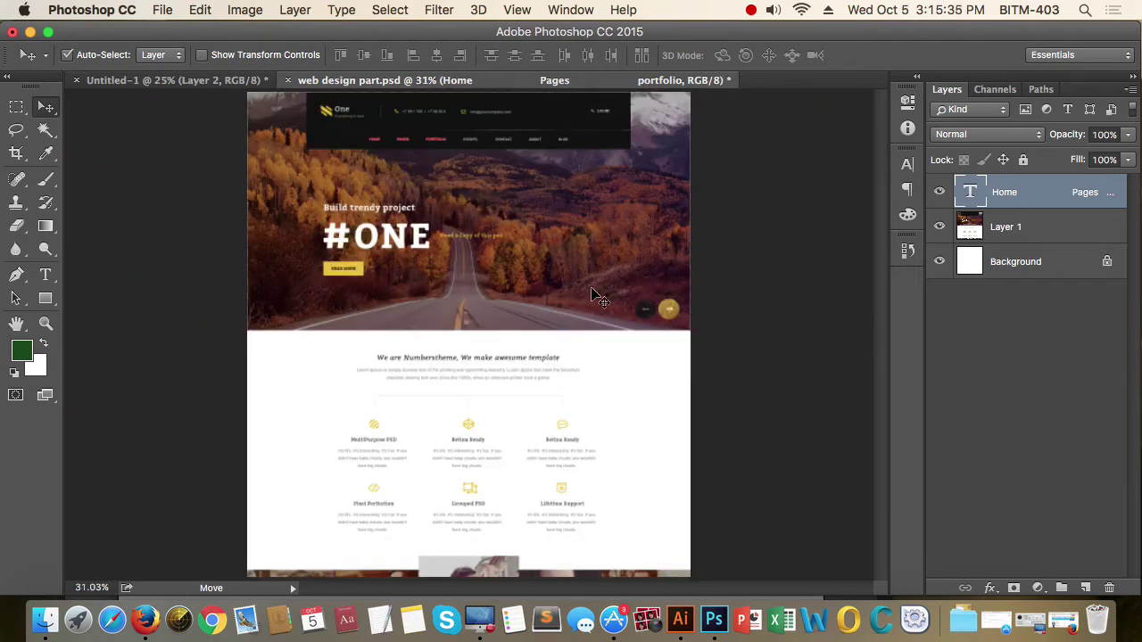
scroll(595, 296, up, 3)
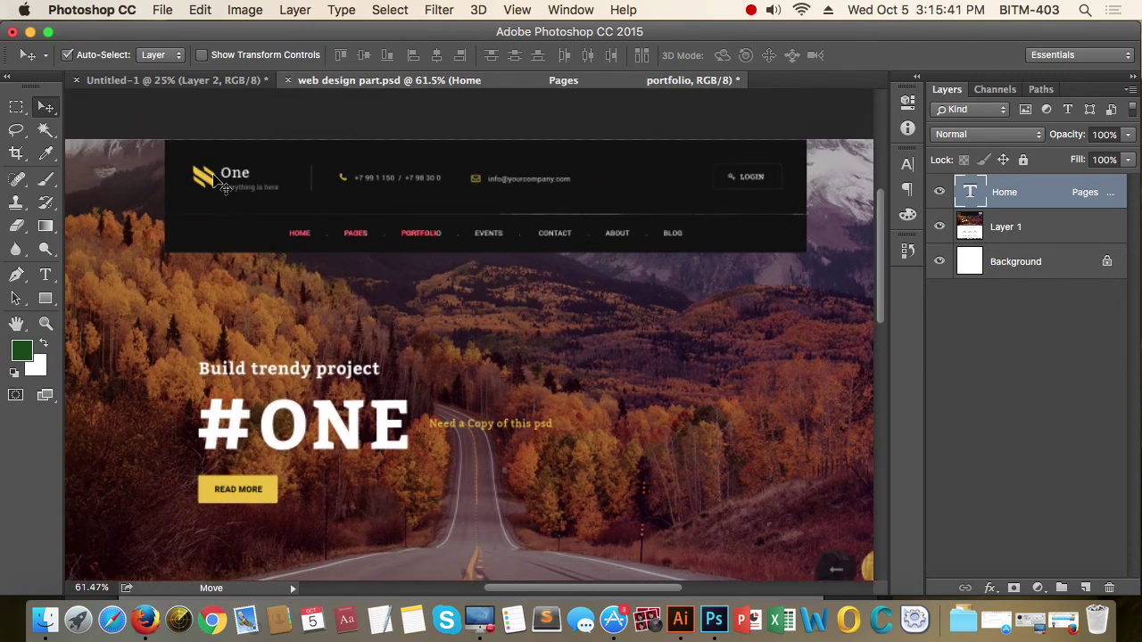
scroll(490, 272, down, 3)
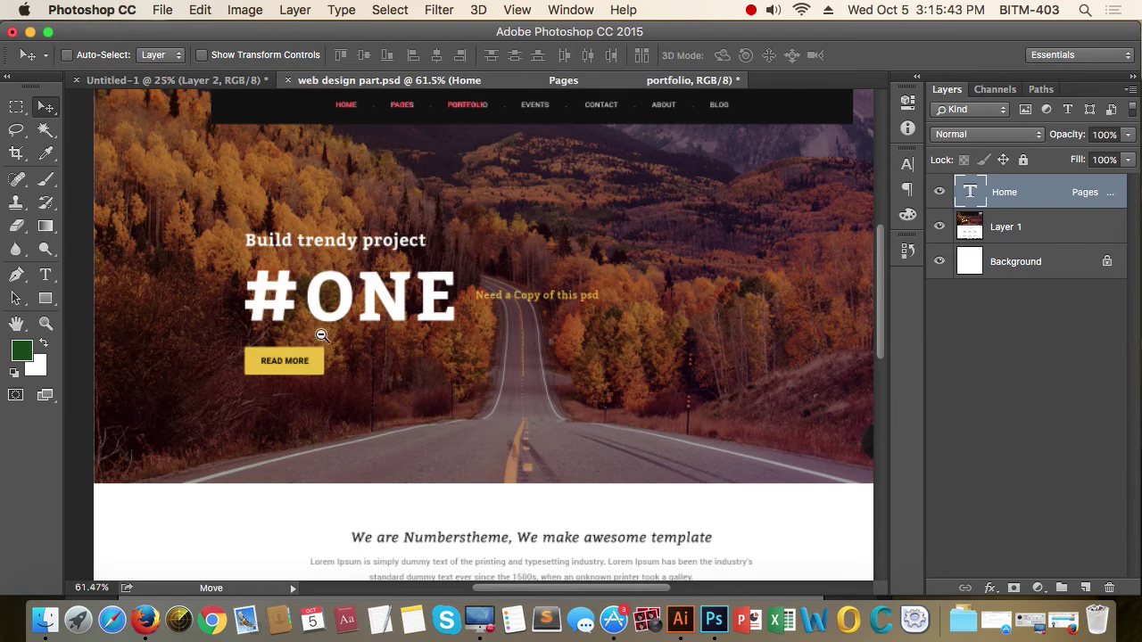
scroll(334, 380, down, 3)
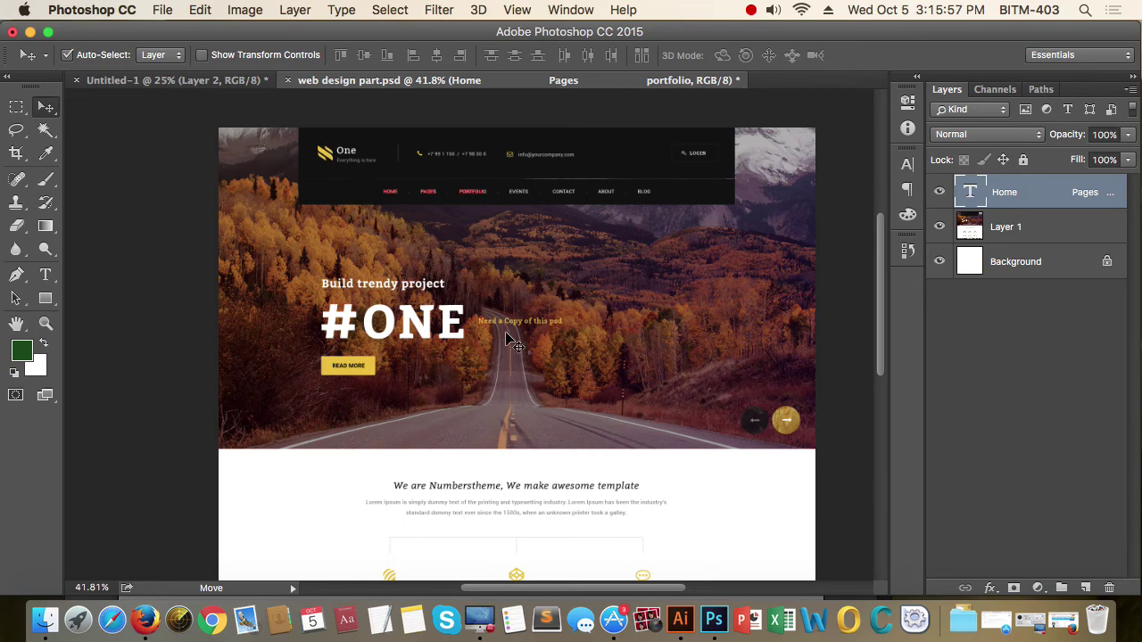
click(657, 395)
scroll(523, 339, down, 3)
click(546, 399)
drag(546, 403, 561, 402)
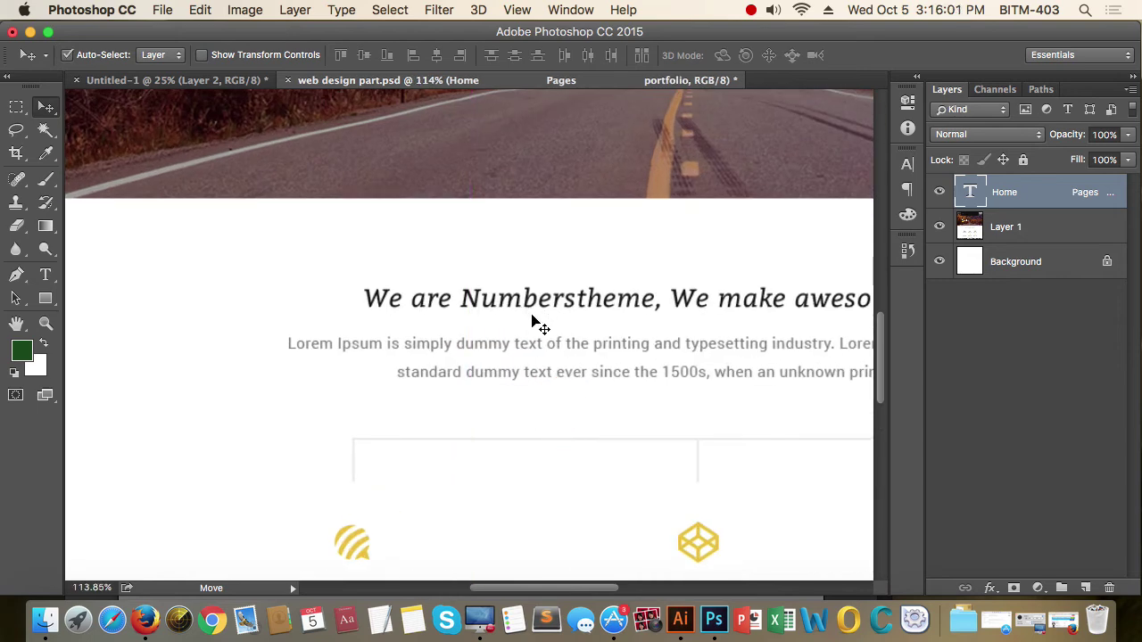
drag(383, 293, 463, 301)
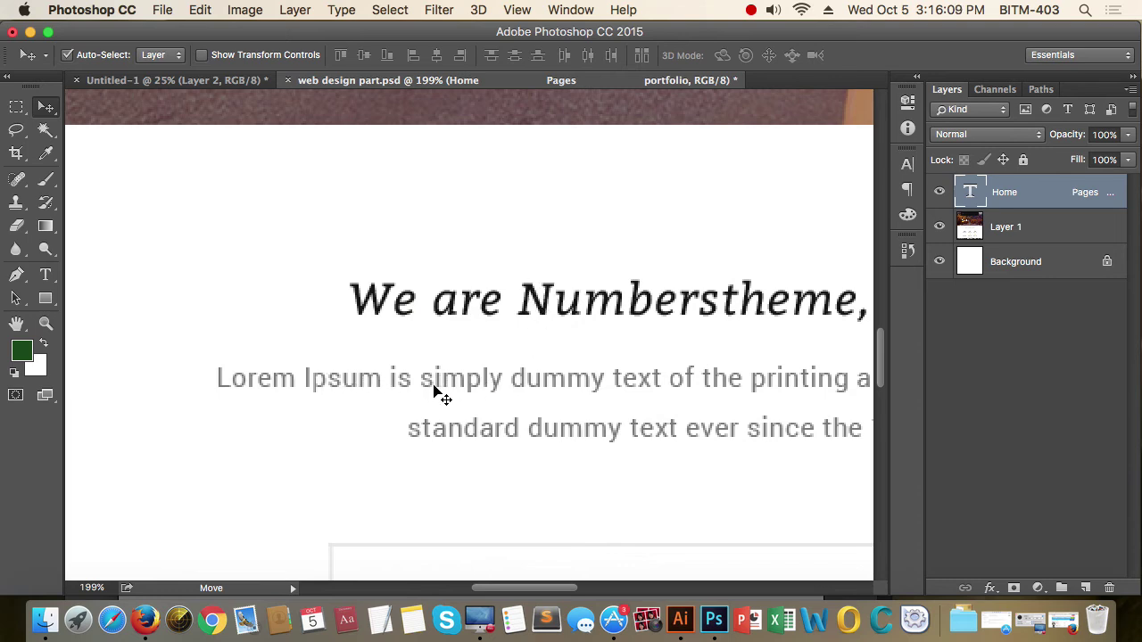
drag(724, 390, 523, 252)
drag(683, 349, 541, 306)
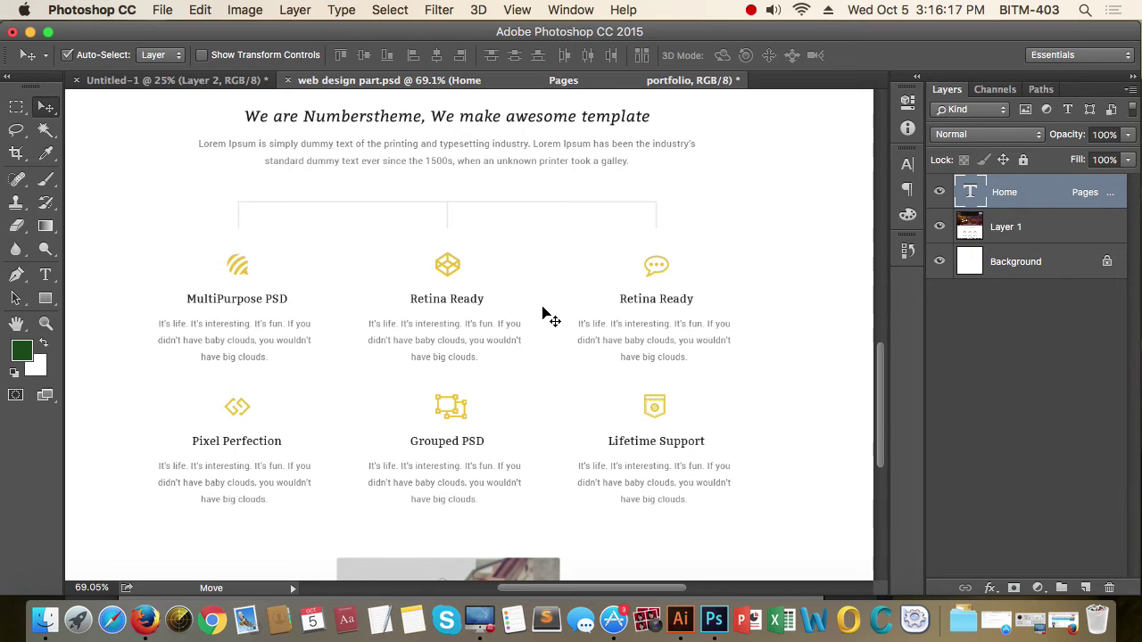
Examine the six feature blocks with their icons, titles and texts, then the page as a whole.
drag(238, 400, 346, 446)
scroll(346, 446, down, 6)
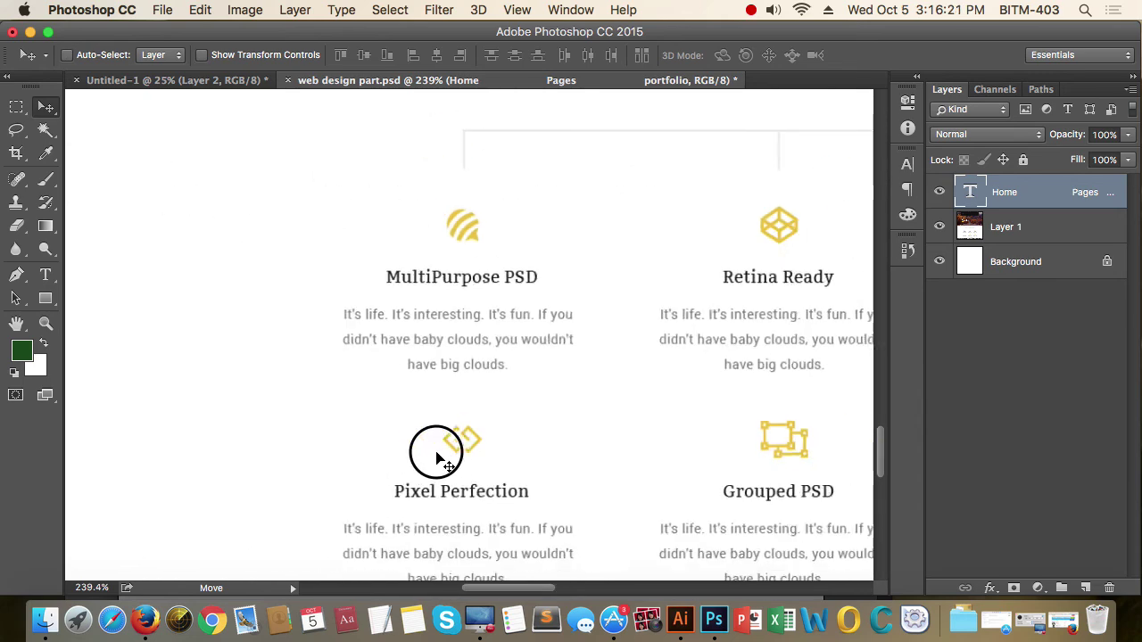
drag(567, 469, 550, 407)
drag(523, 357, 472, 339)
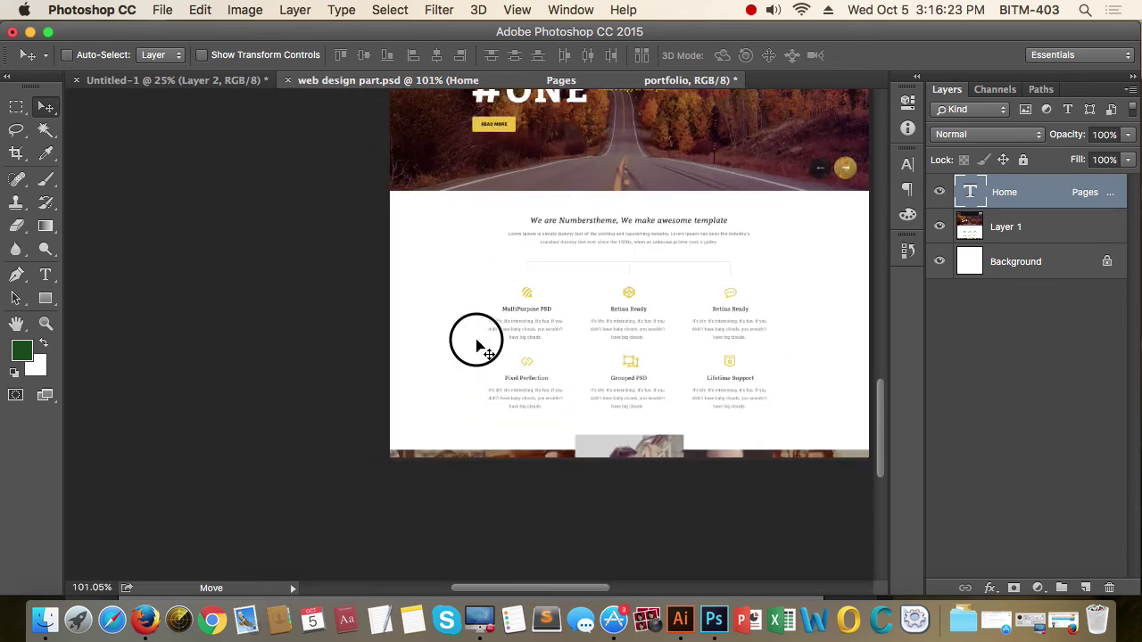
drag(416, 298, 443, 311)
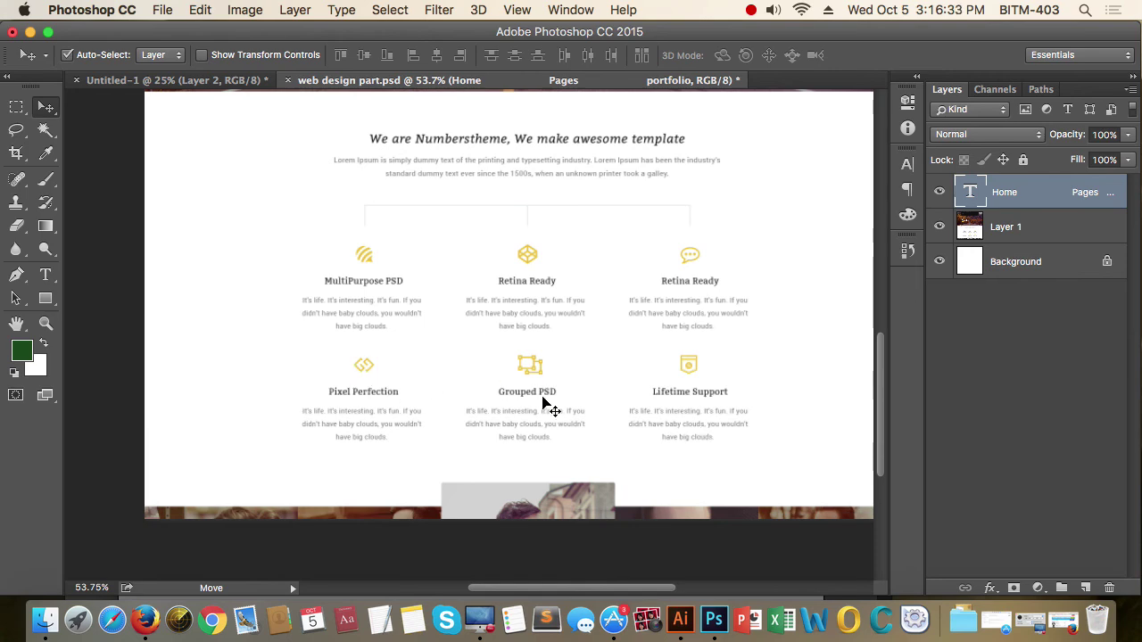
drag(532, 425, 565, 435)
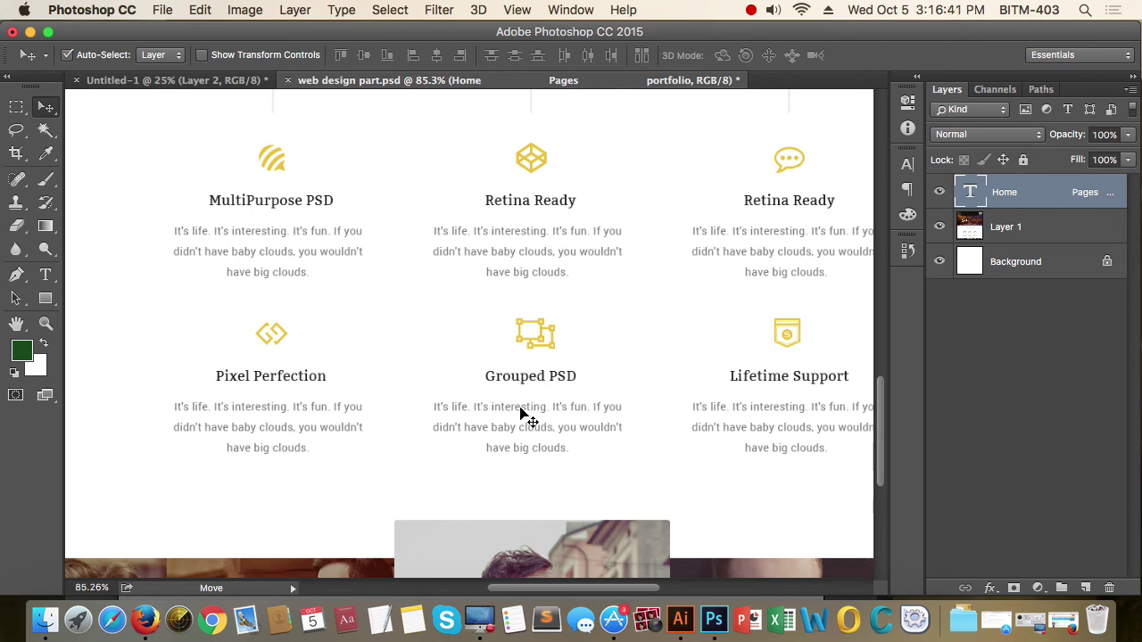
key(super+alt+space)
click(571, 428)
drag(614, 471, 533, 470)
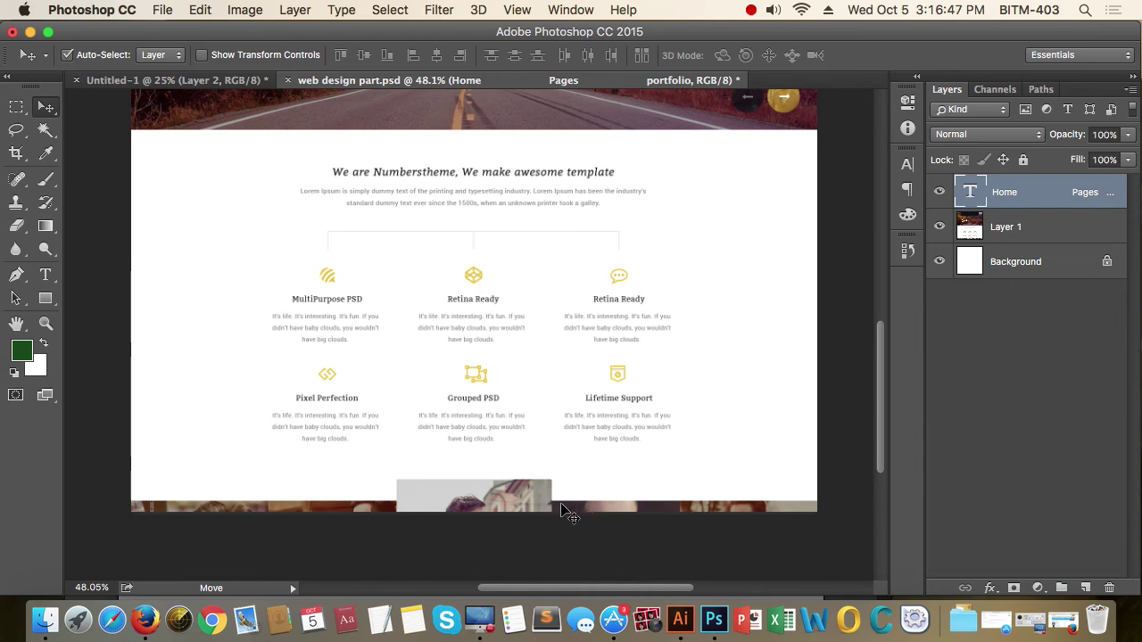
key(super+alt+space)
click(534, 350)
click(534, 350)
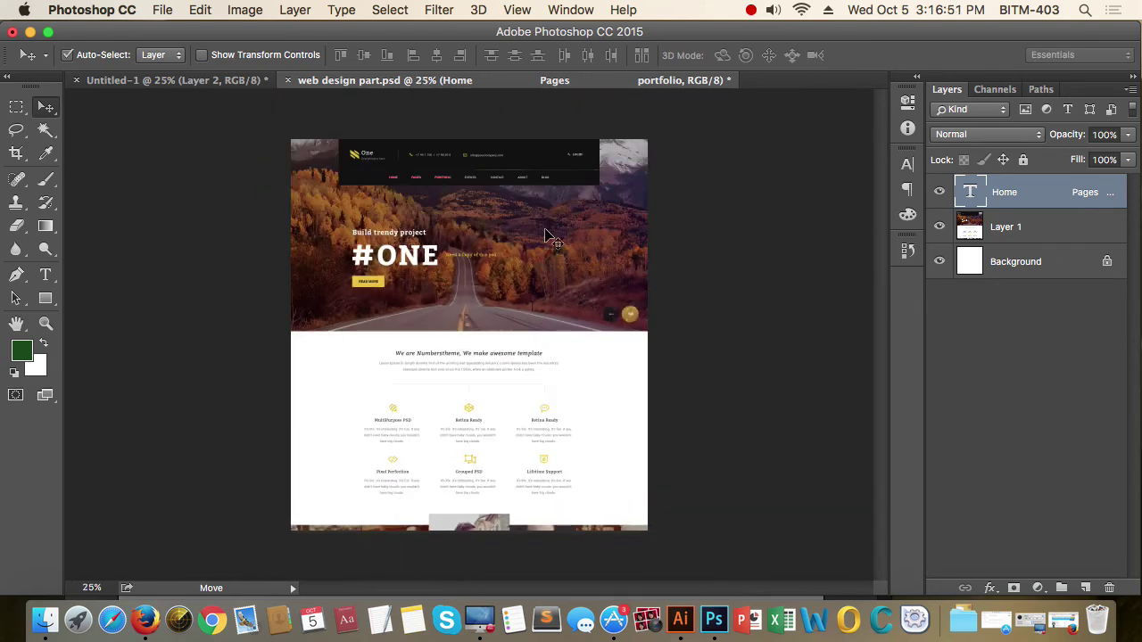
Delete the red menu text layer, then hide Layer 1 and show it again.
key(Delete)
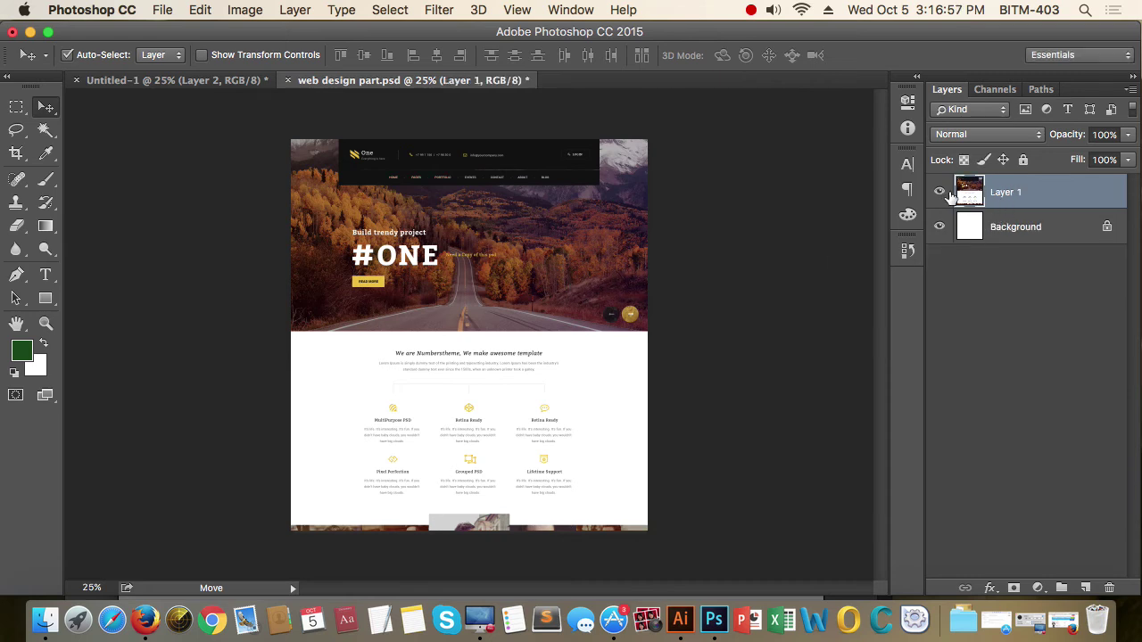
click(938, 192)
click(939, 193)
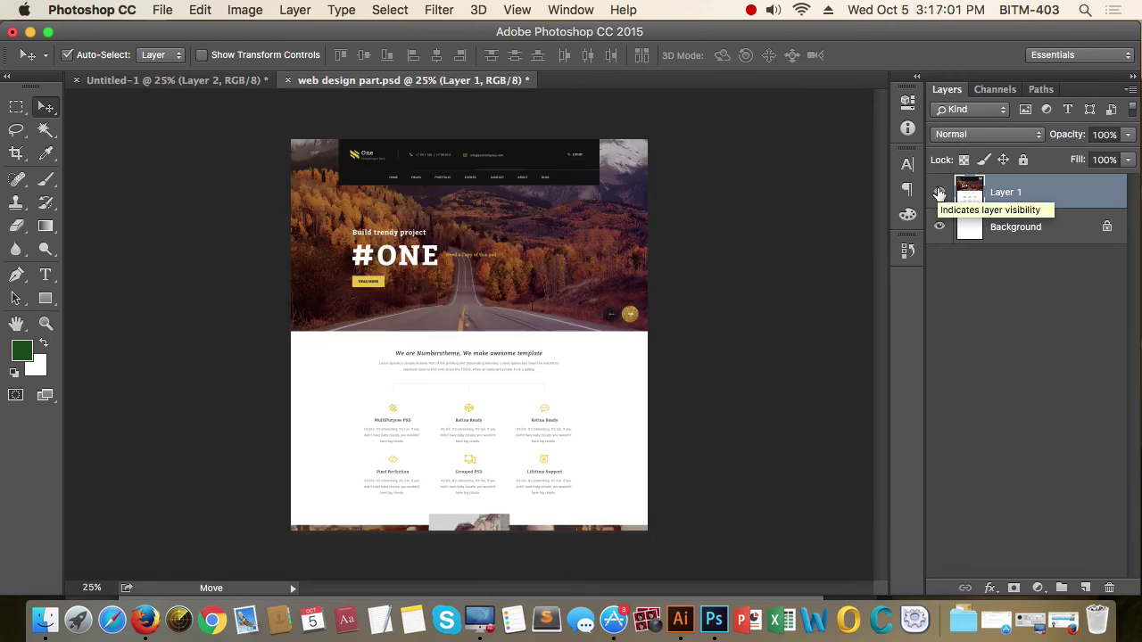
Switch to Firefox and open google.com/fonts in a new tab.
key(super+Tab)
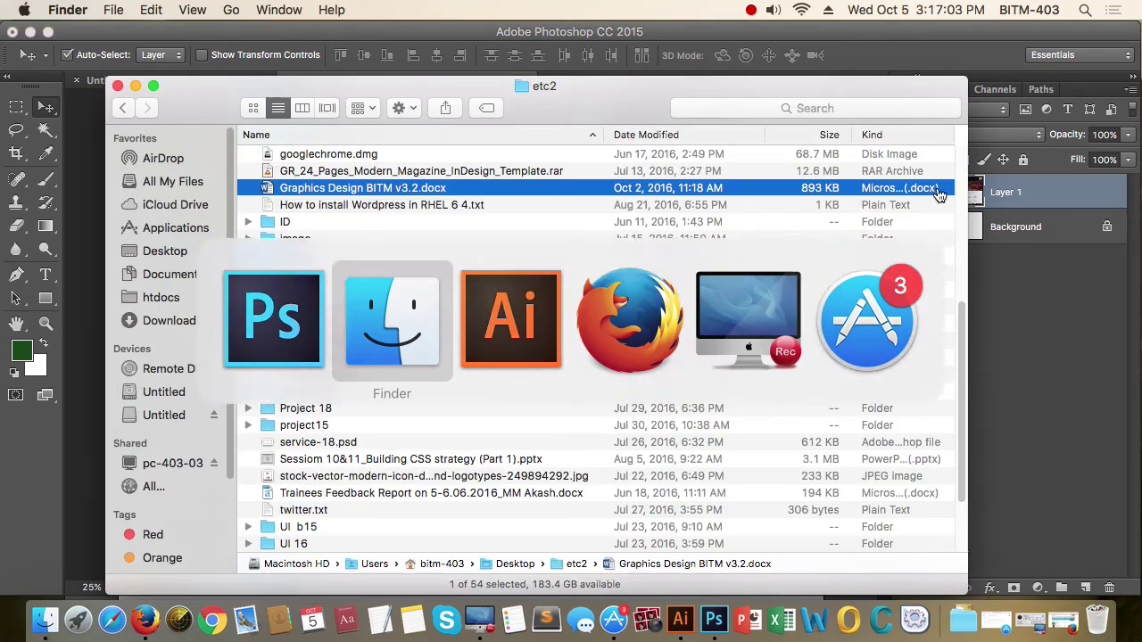
key(super+Tab)
key(super+Tab)
key(super+Tab)
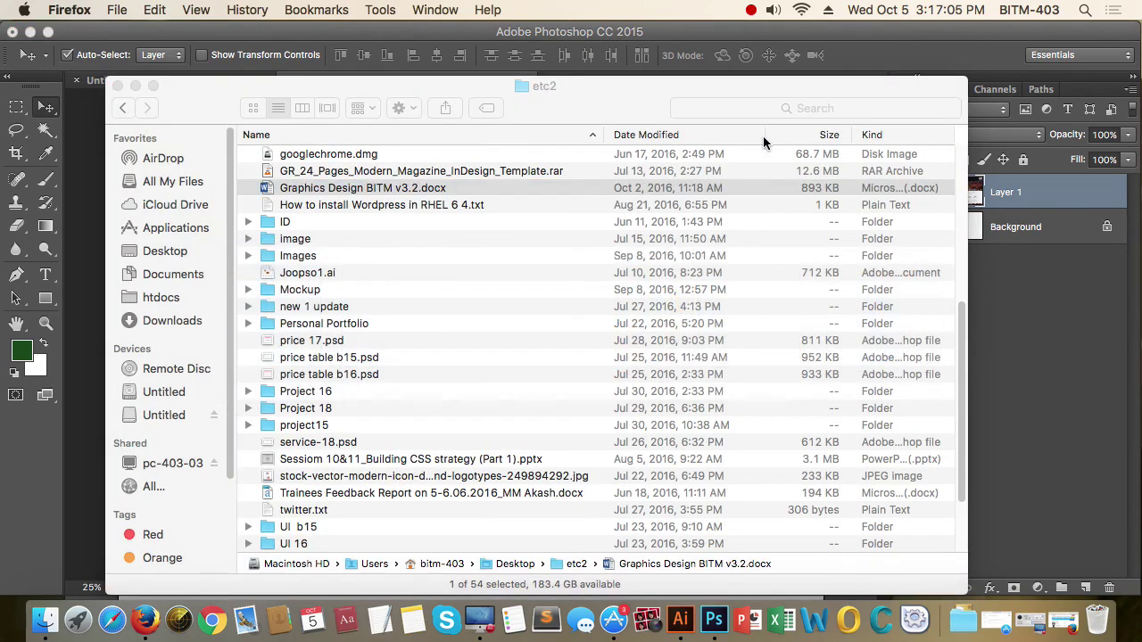
click(147, 619)
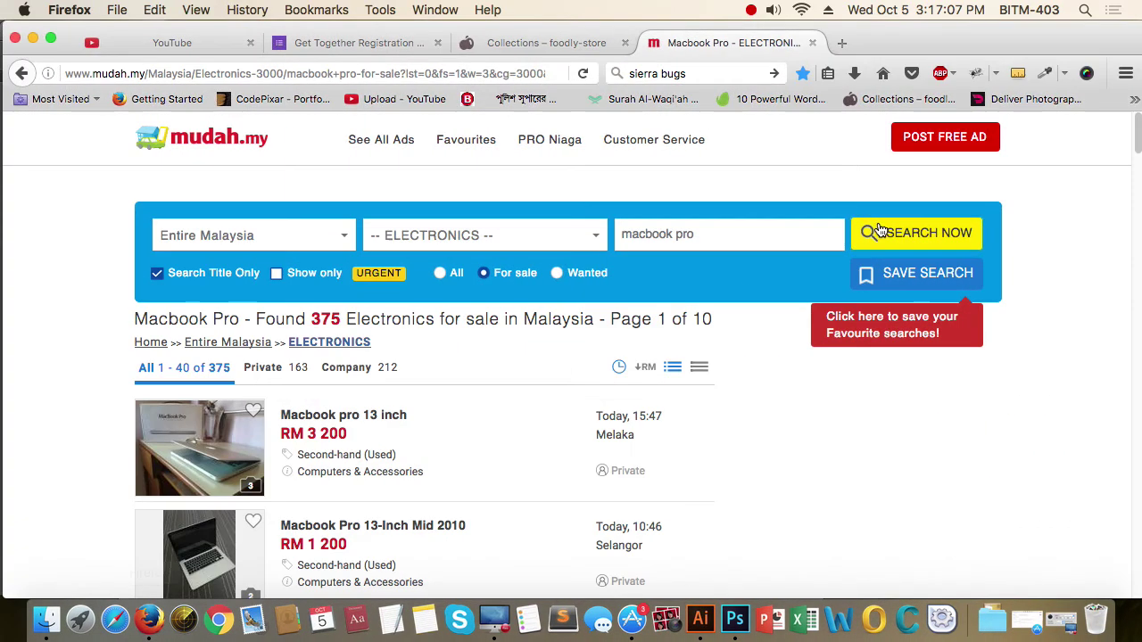
click(842, 43)
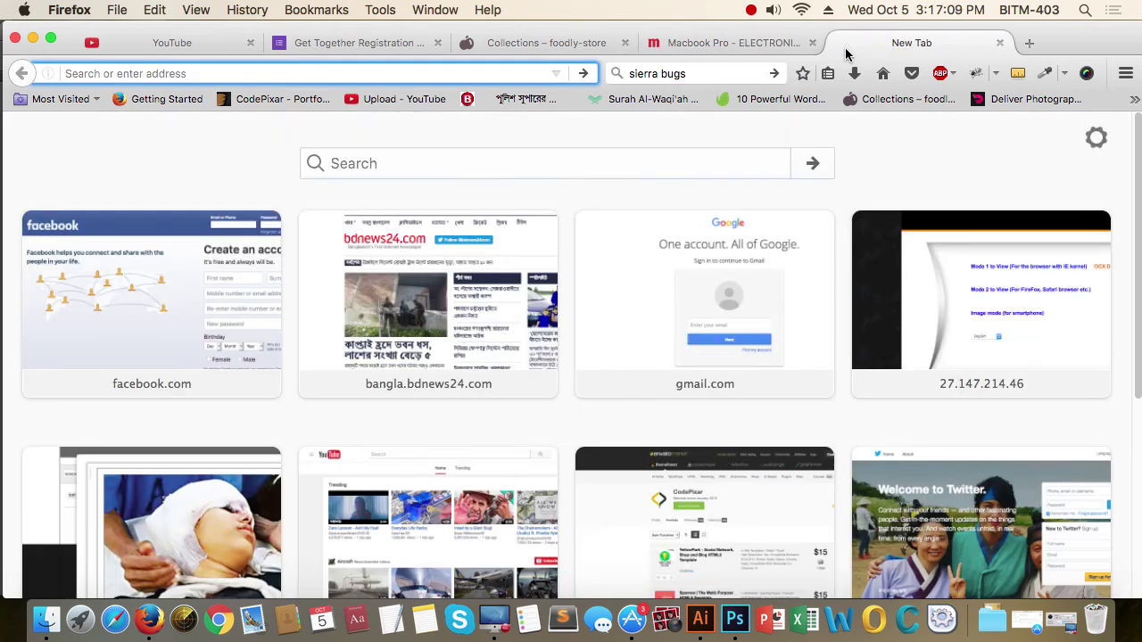
text(google.com/)
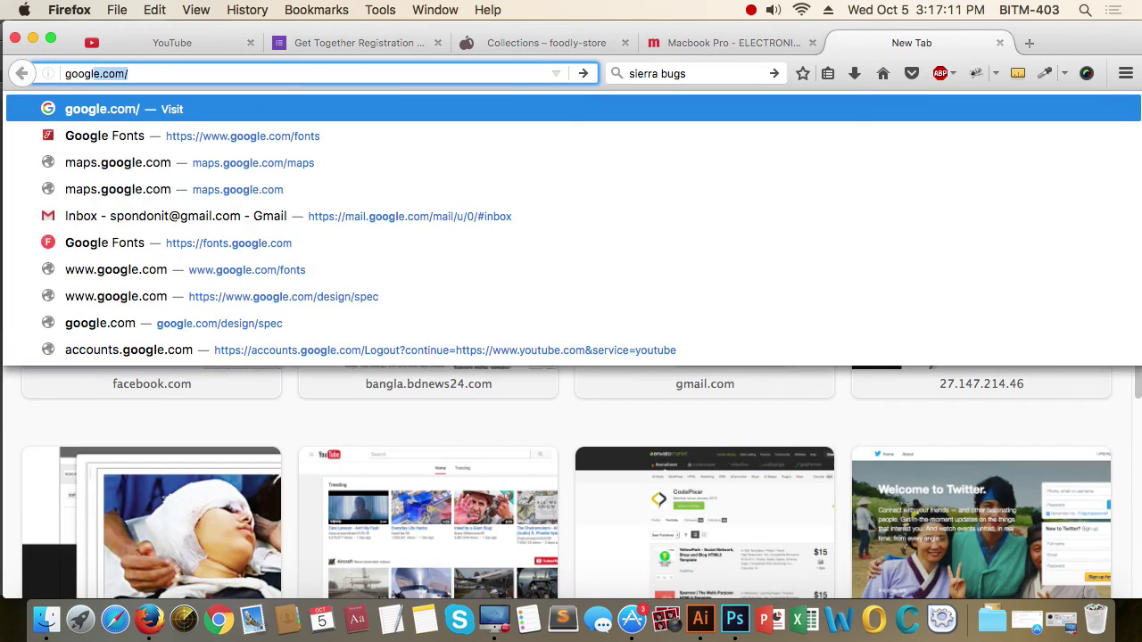
key(Return)
text(fonts)
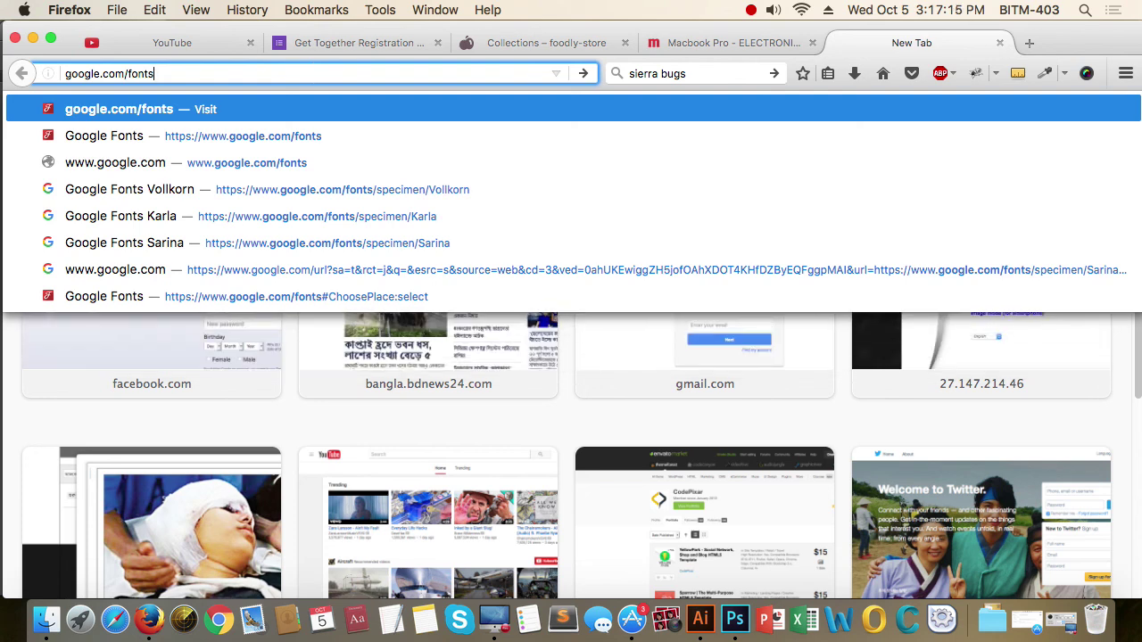
key(Return)
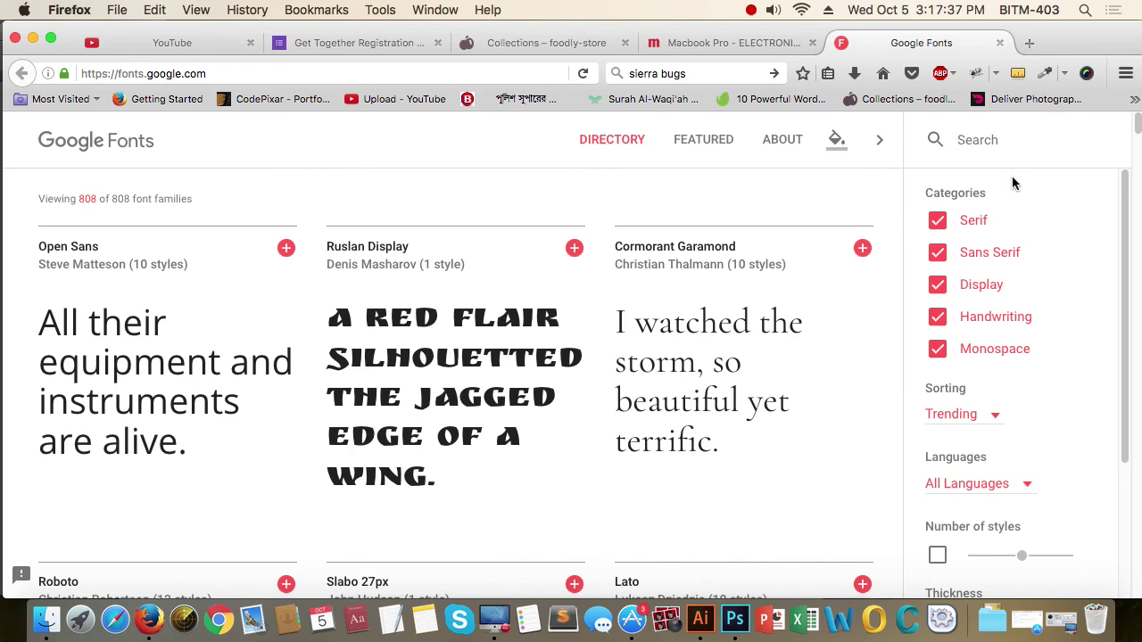
Search the font directory for "lat", then clear the search.
text(lat)
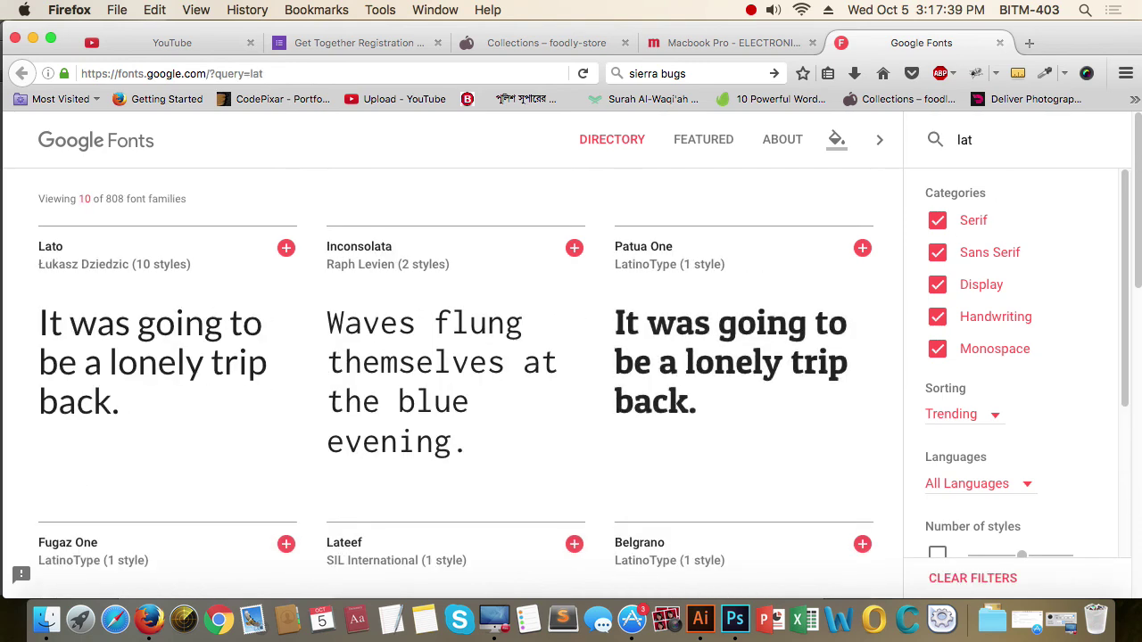
mouse_move(108, 305)
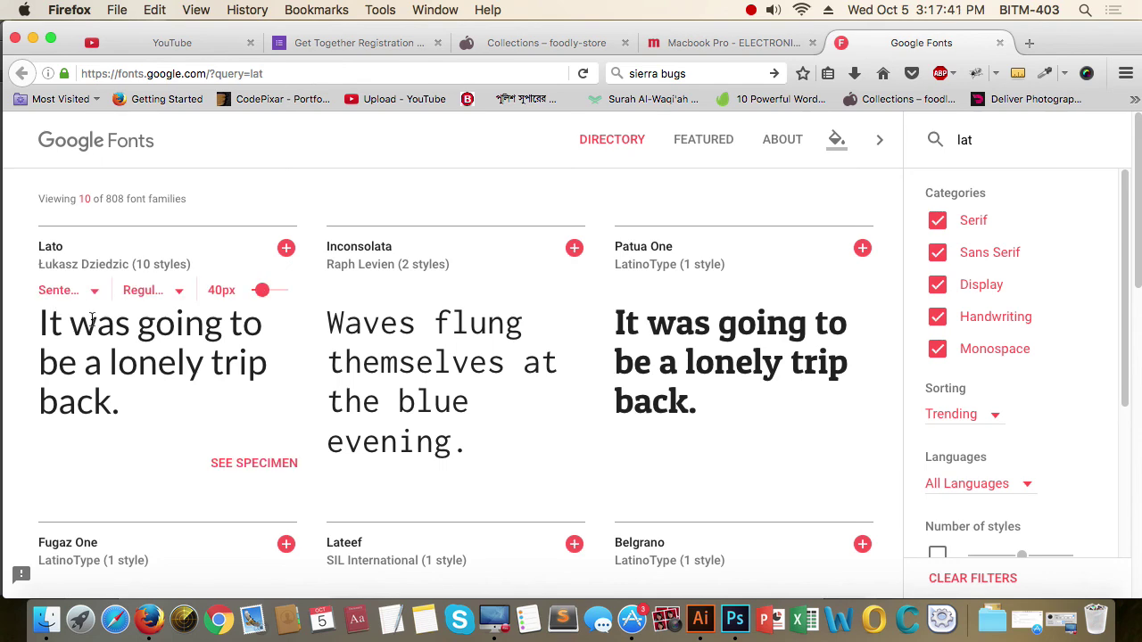
click(933, 140)
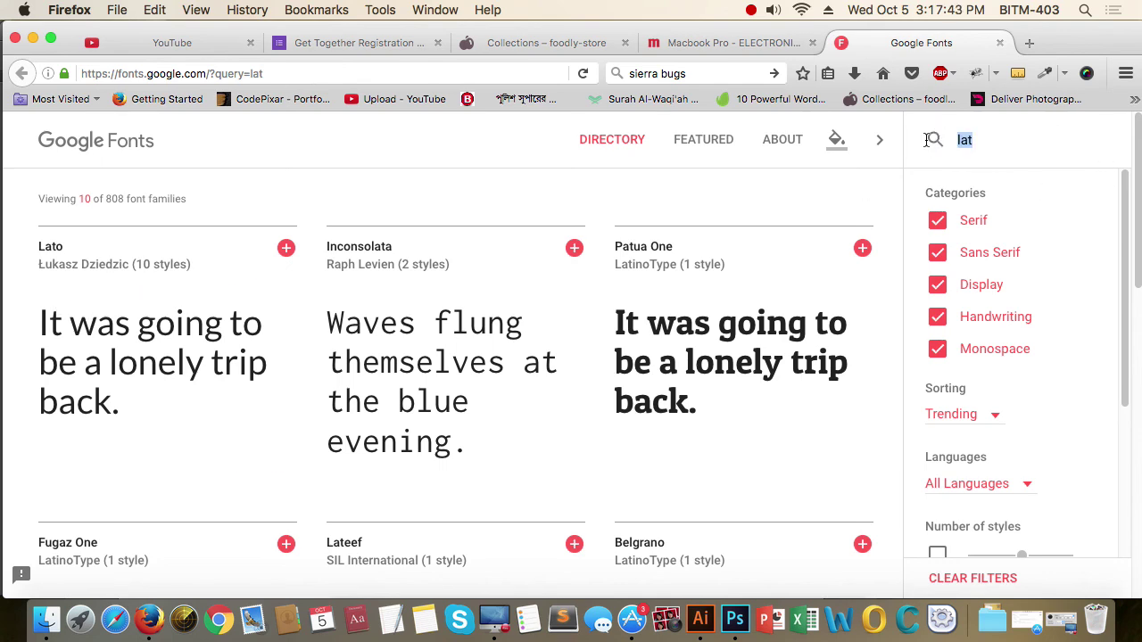
key(BackSpace)
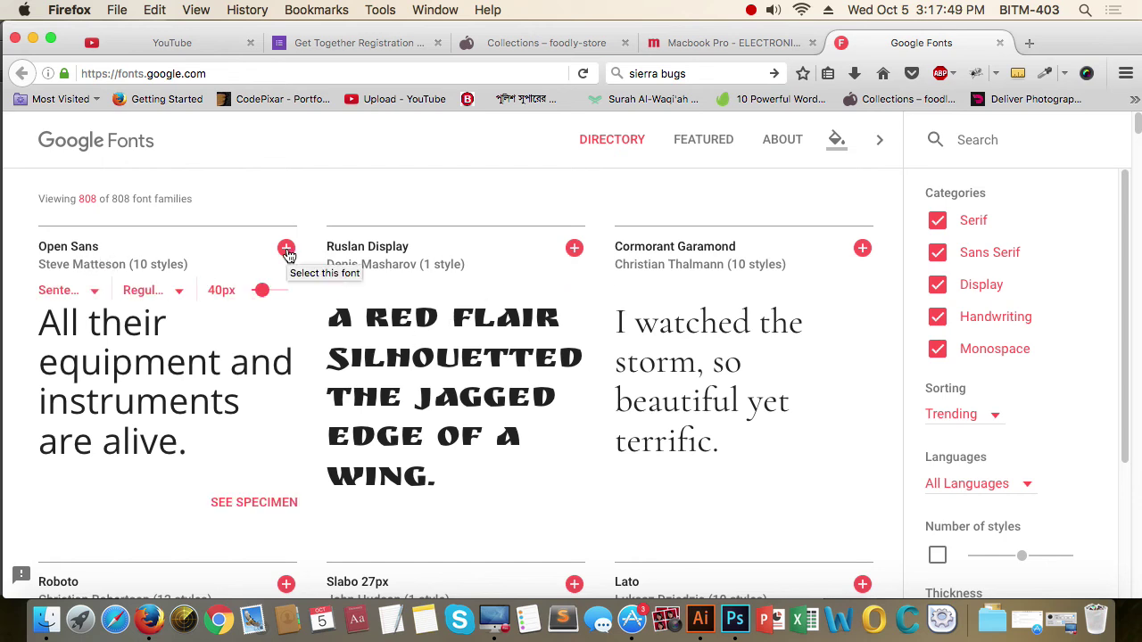
Add the Open Sans and Roboto families to the font selection.
click(286, 251)
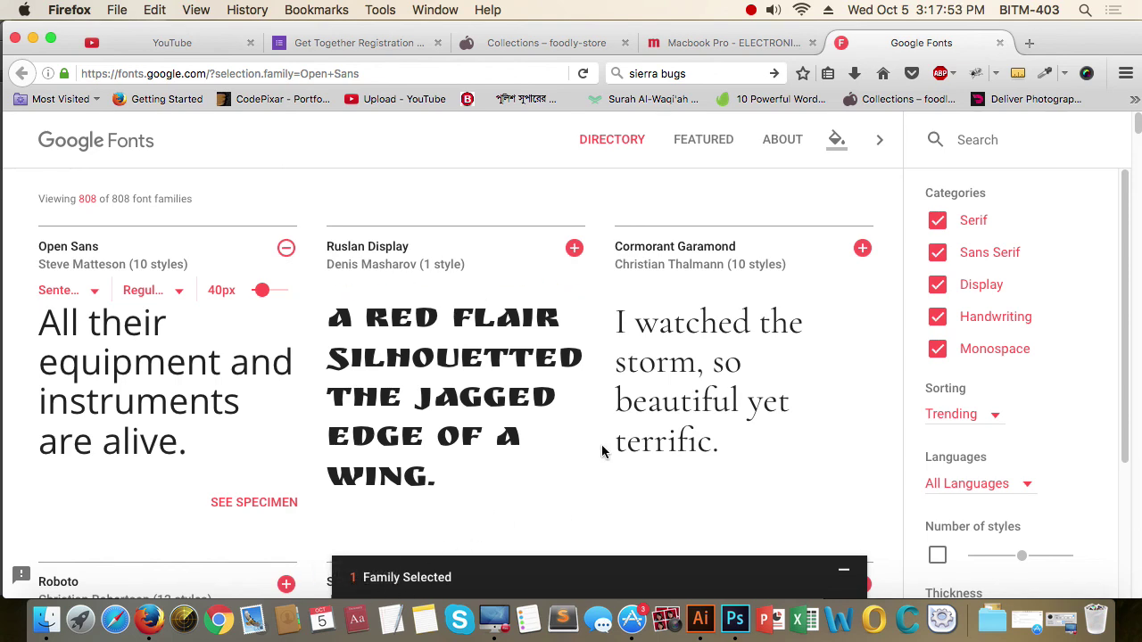
scroll(601, 444, down, 5)
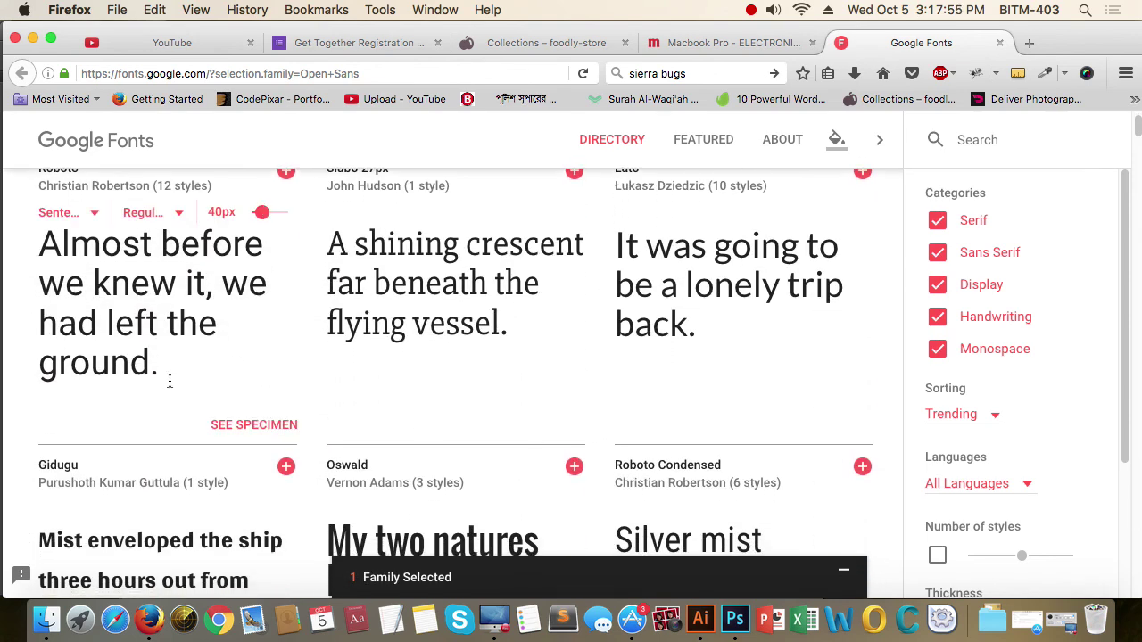
scroll(169, 381, up, 1)
click(285, 278)
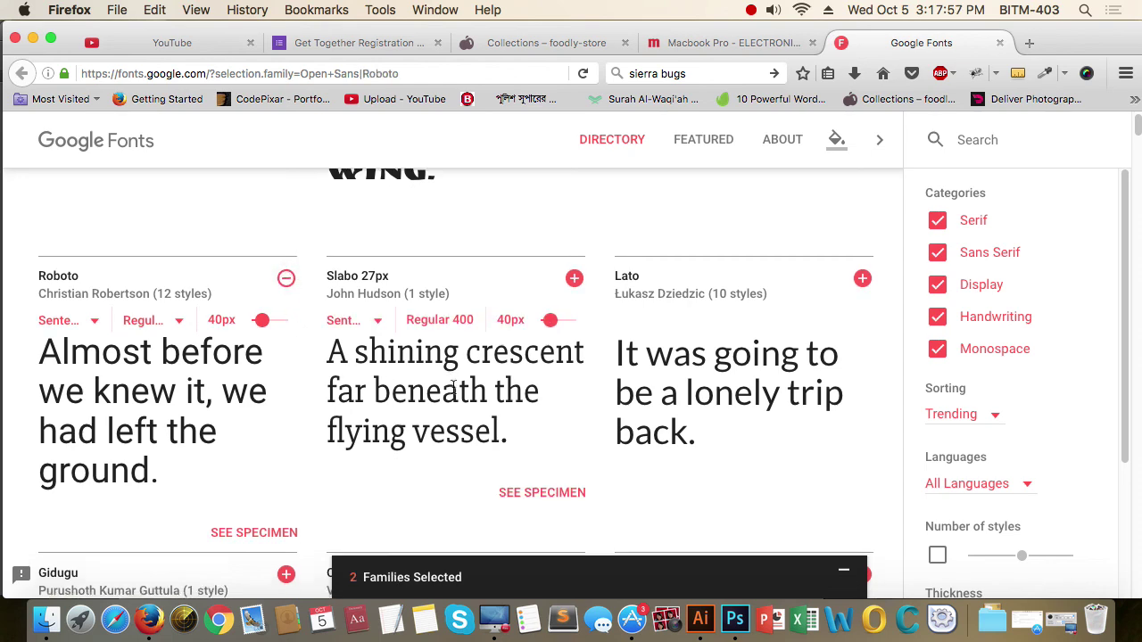
Add the Oswald family to the font selection.
scroll(453, 385, down, 4)
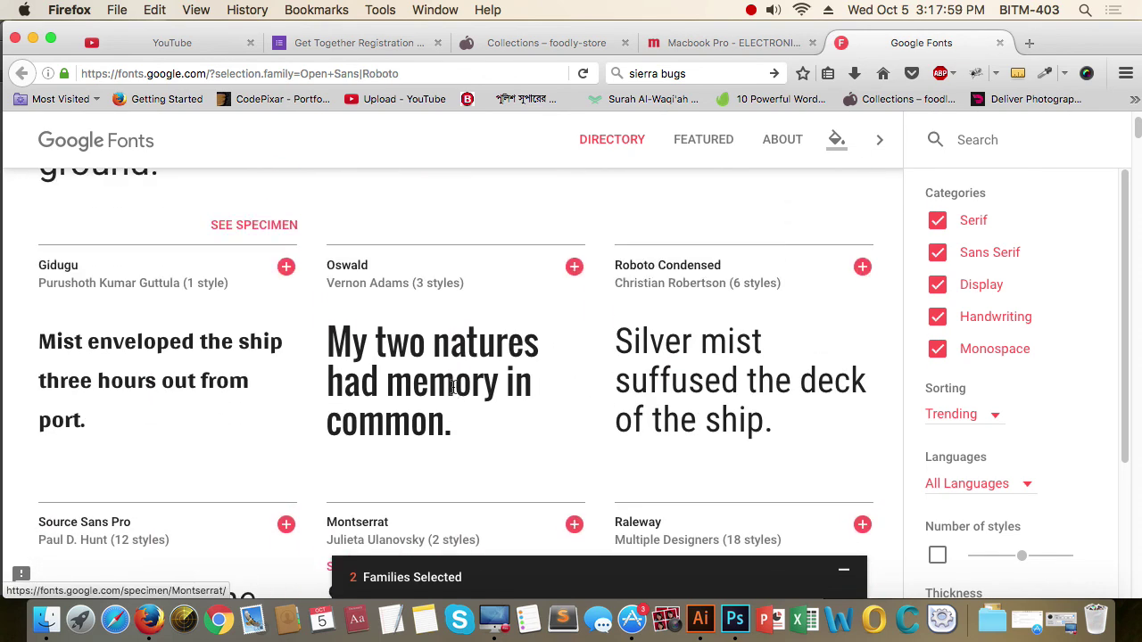
click(574, 267)
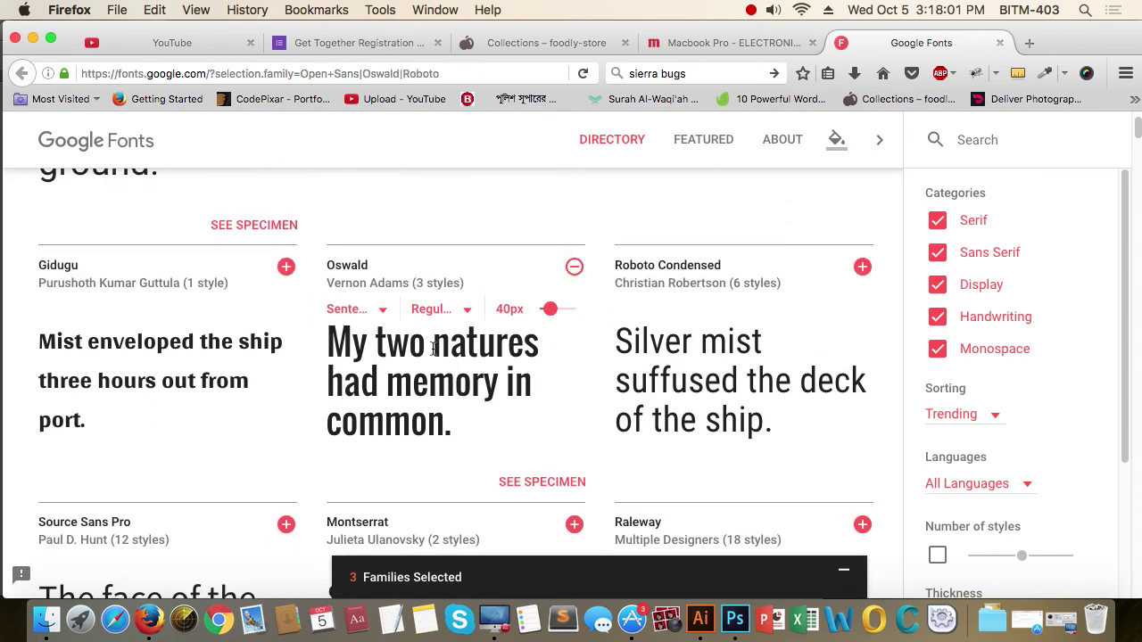
scroll(408, 380, down, 3)
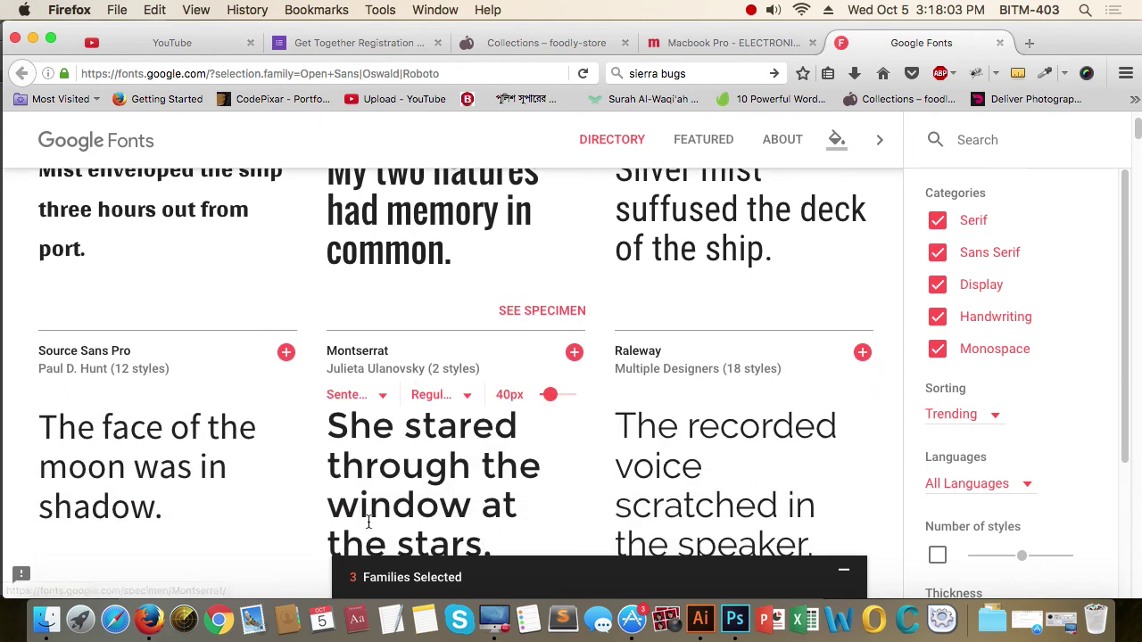
Expand the list of selected families and start downloading them as fonts.zip, then cancel the download.
click(454, 579)
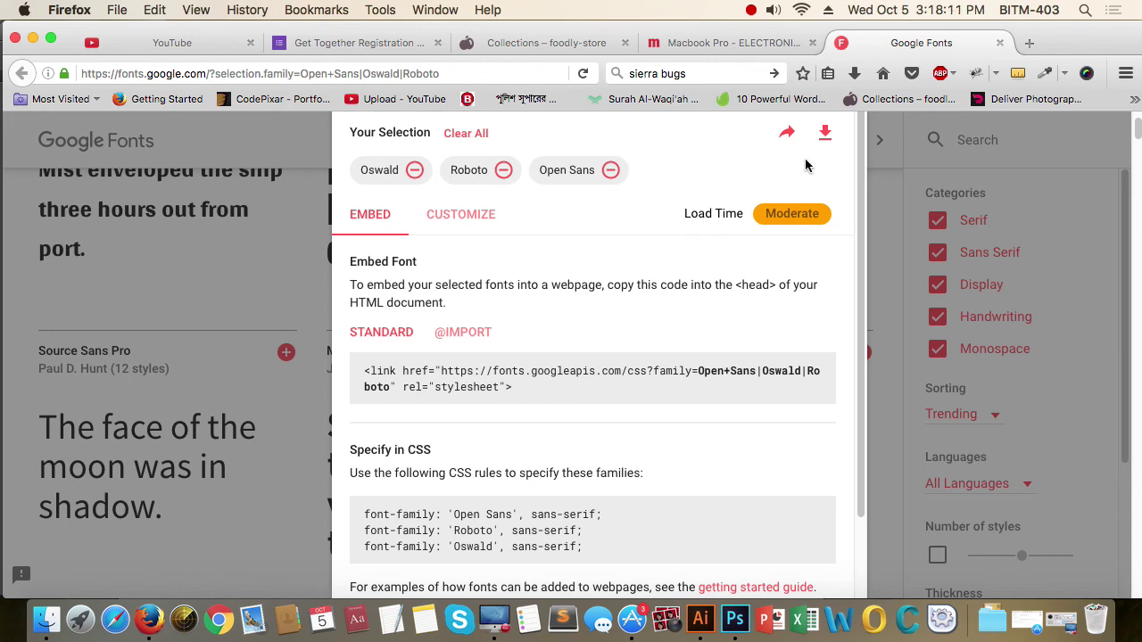
click(826, 134)
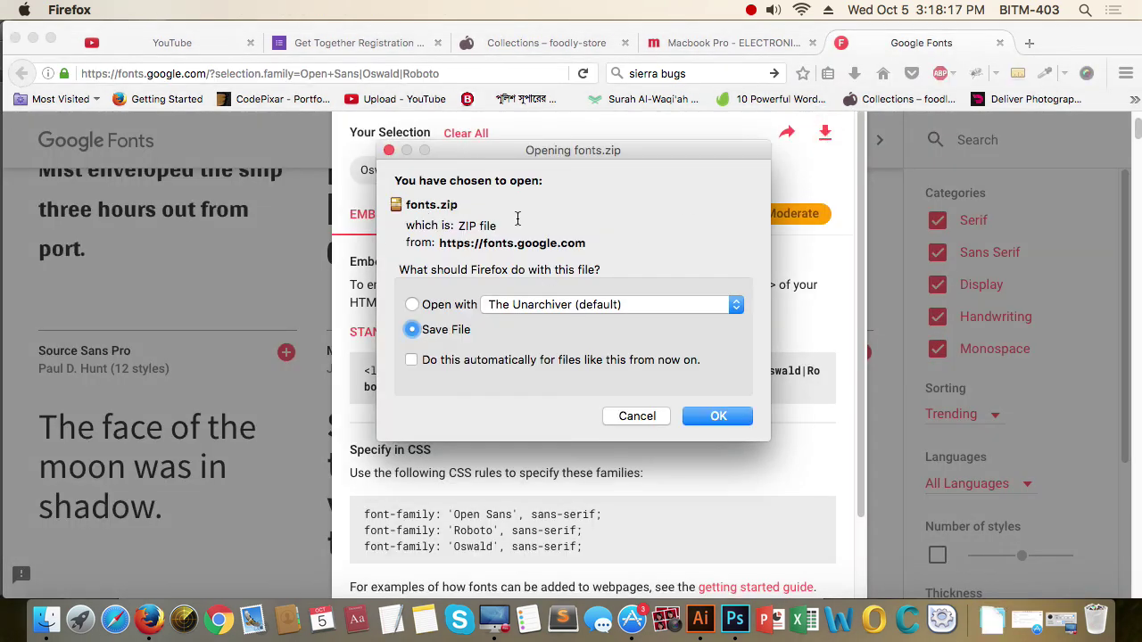
click(644, 416)
Switch to Finder, open the fonts folder on the desktop, and collapse its Dosis and Oswald subfolders.
key(F11)
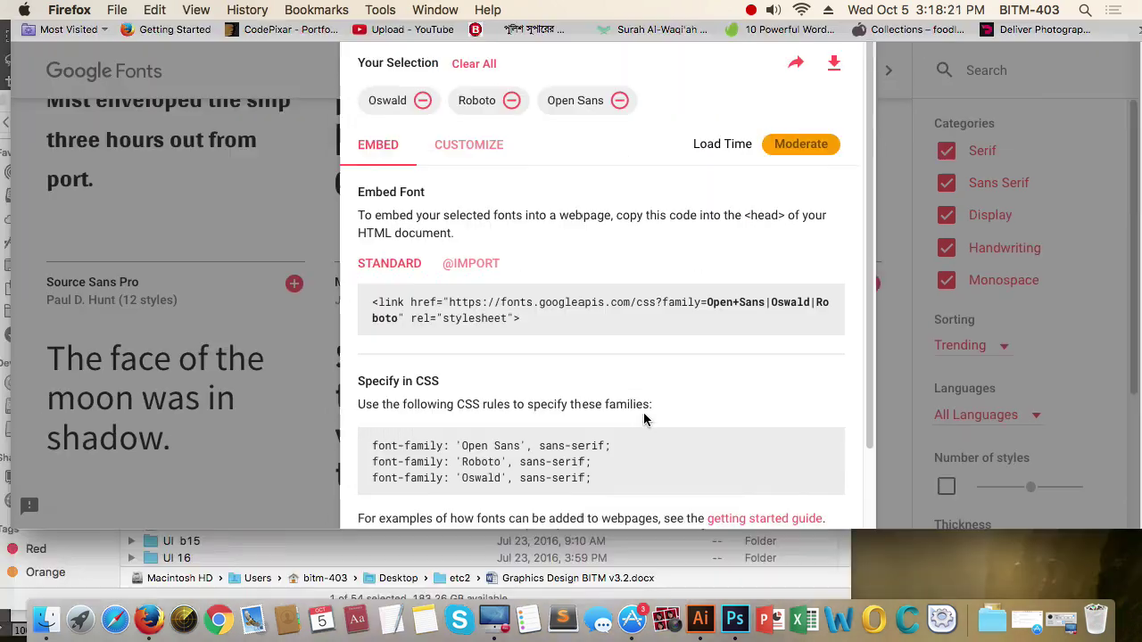
click(607, 243)
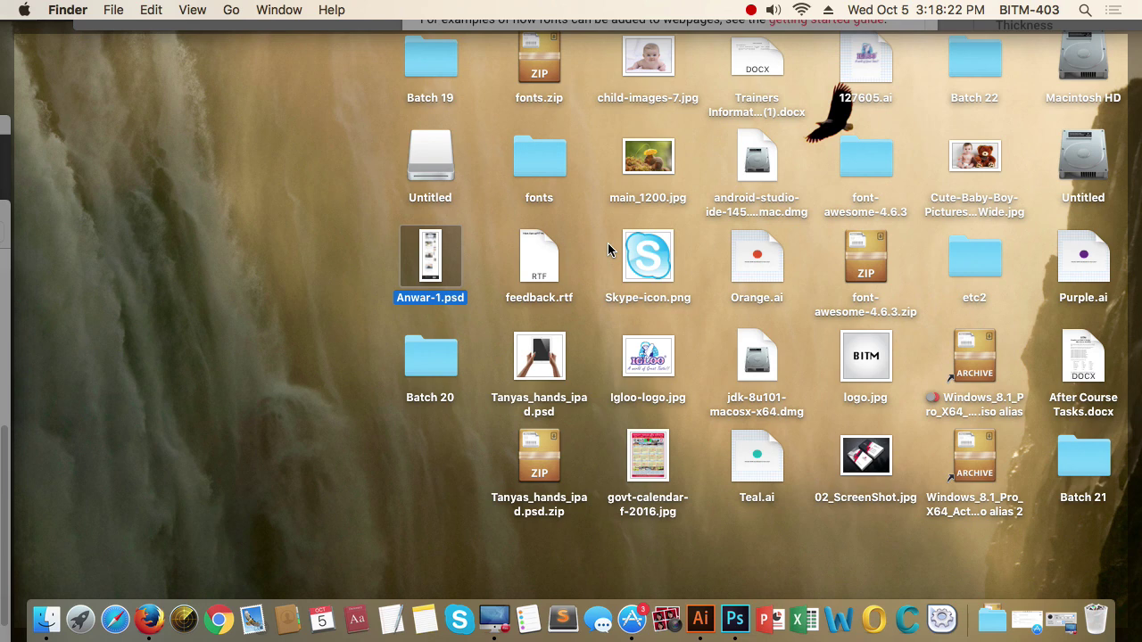
double_click(537, 158)
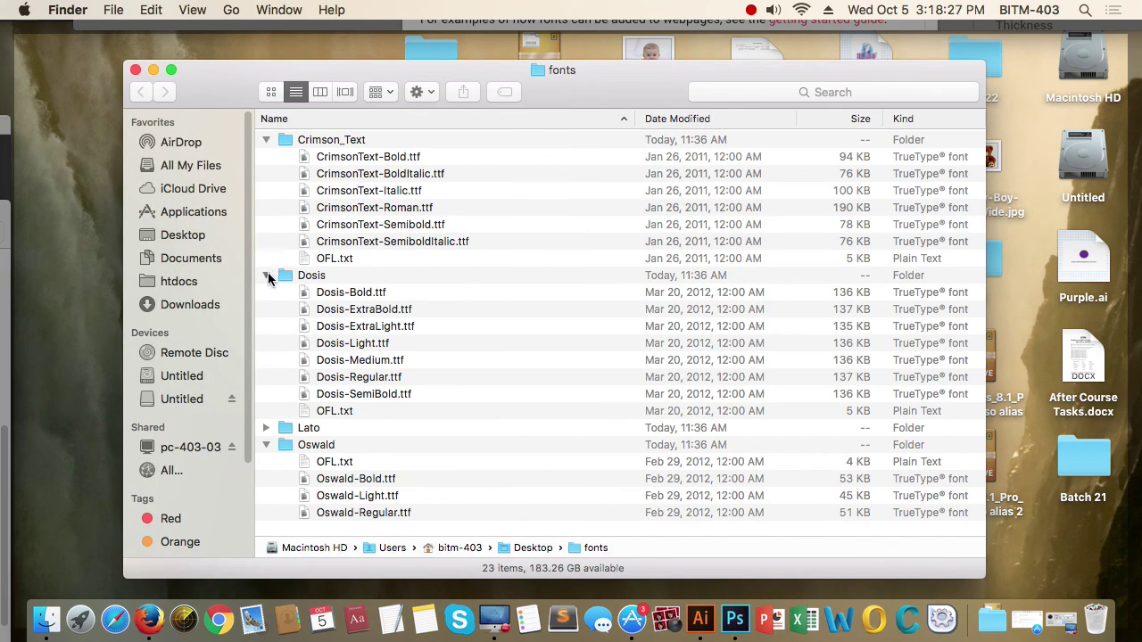
click(266, 276)
click(265, 309)
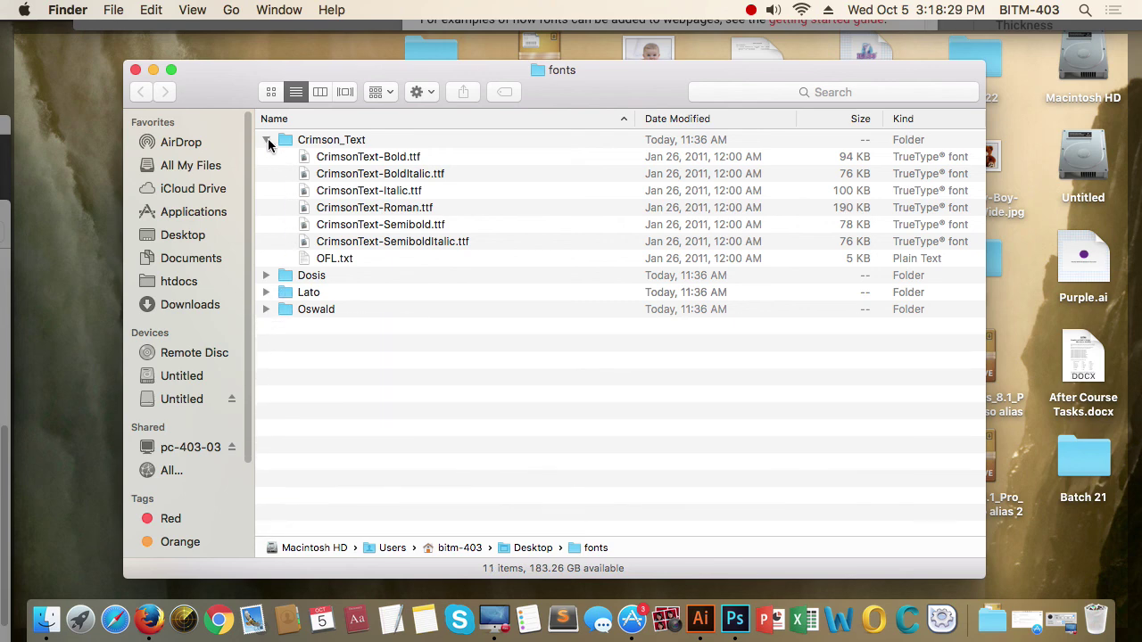
Select the six CrimsonText .ttf files in the Crimson_Text folder, view the available file actions, and dismiss them without choosing one.
click(362, 166)
shift+click(366, 242)
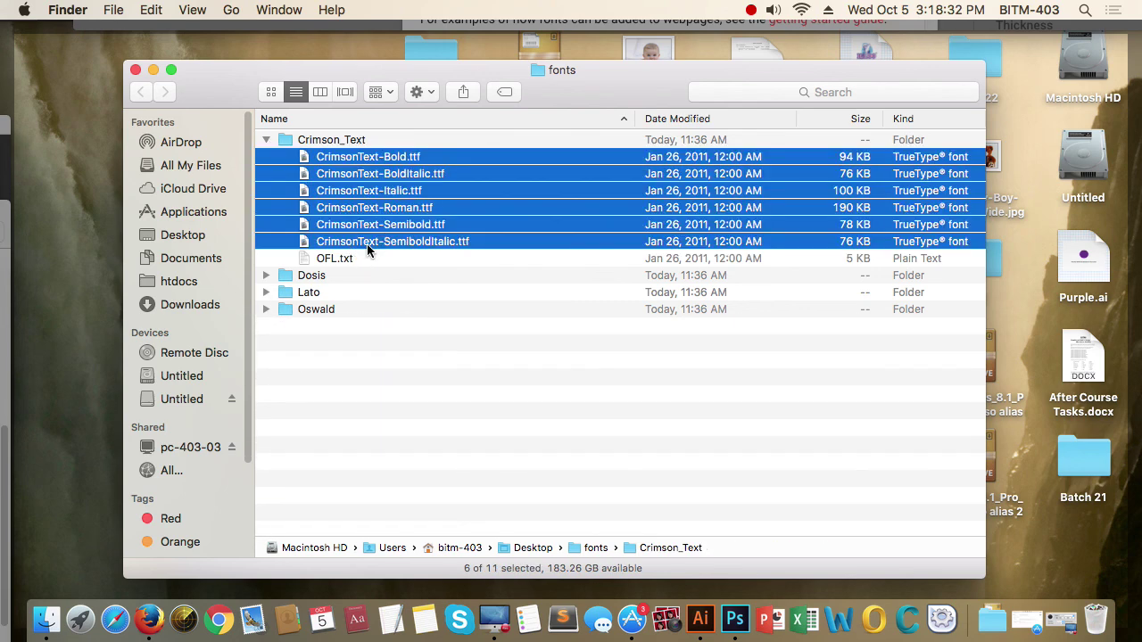
click(463, 291)
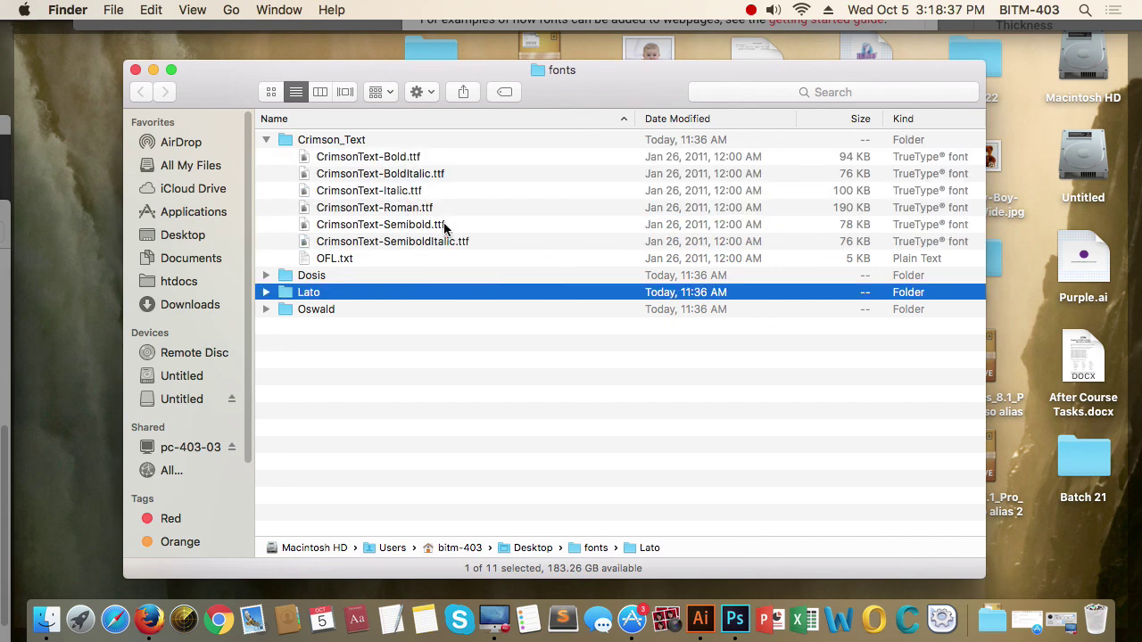
click(366, 157)
shift+click(370, 242)
right_click(377, 246)
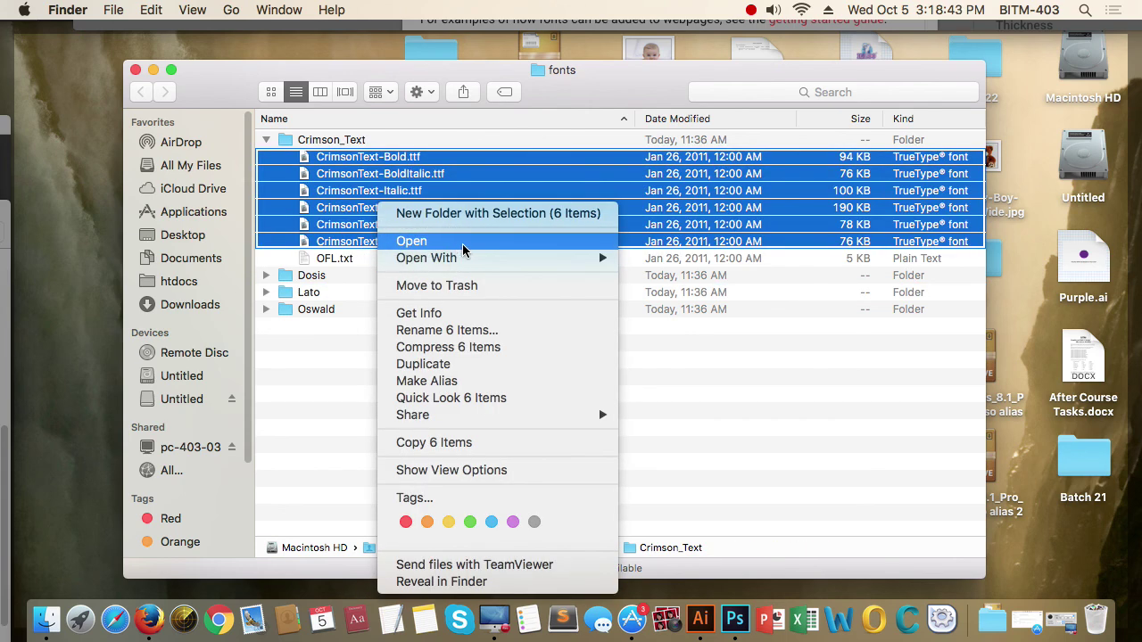
click(334, 349)
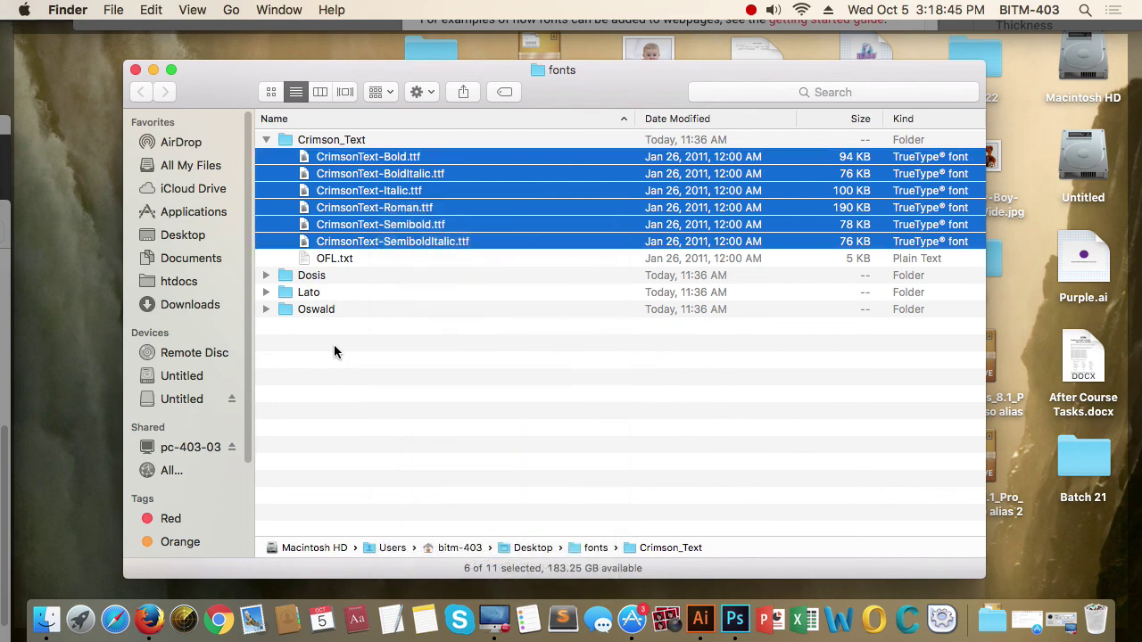